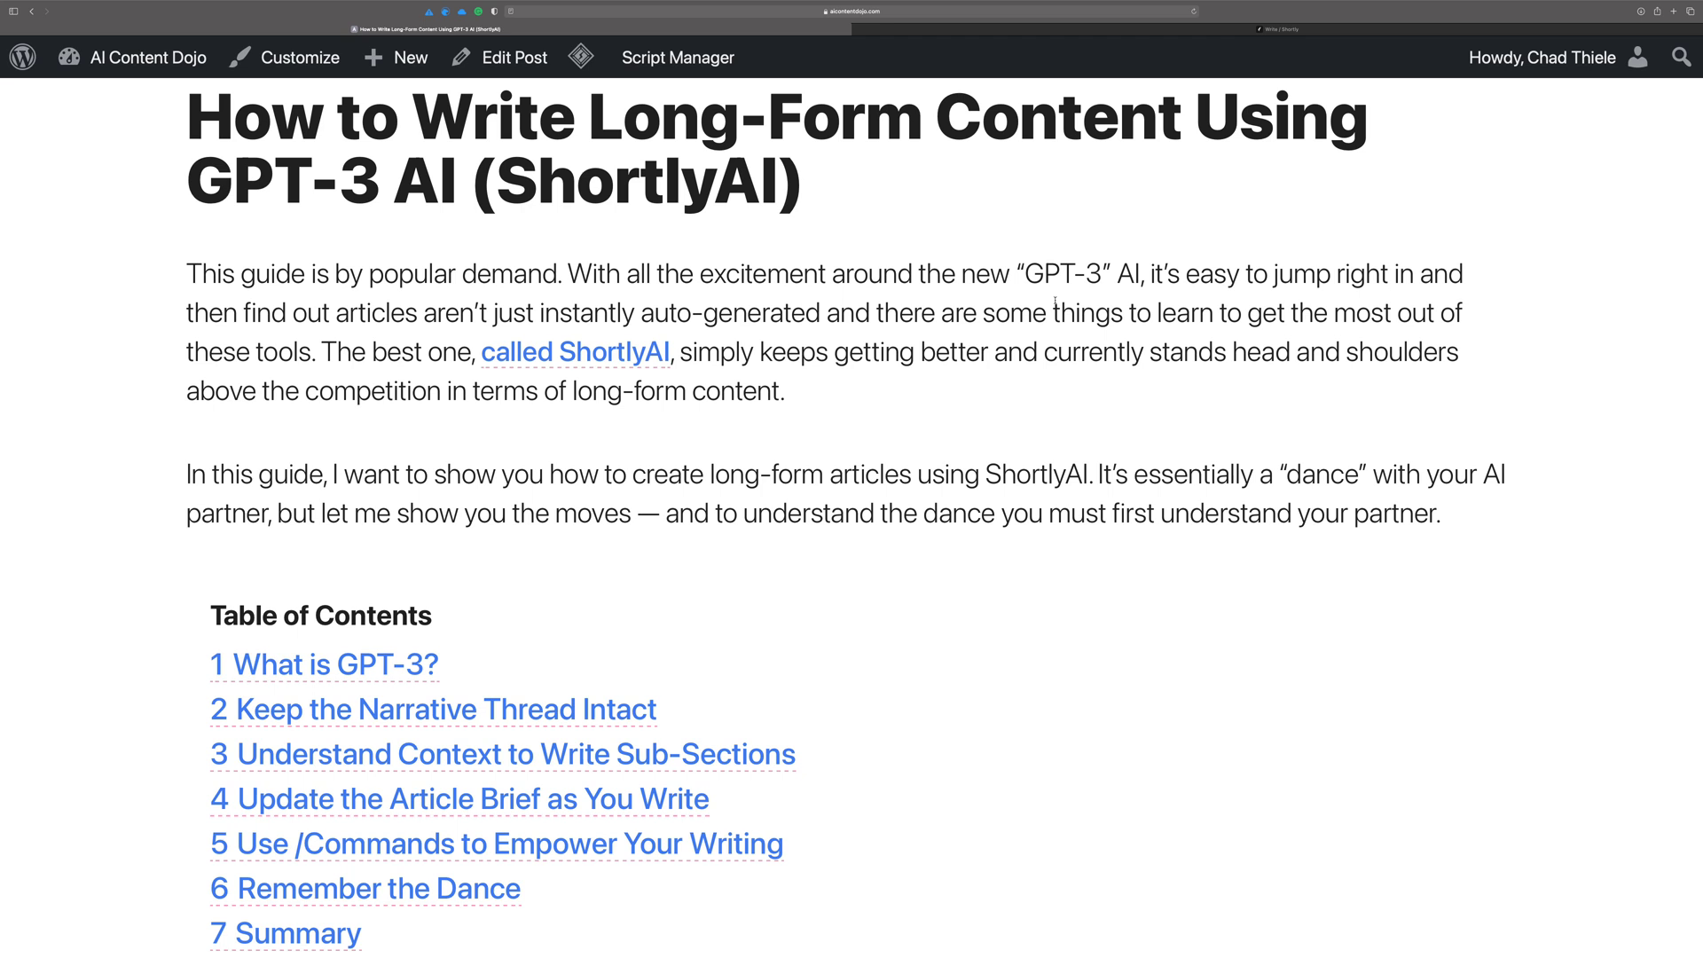
# Step: Read the guide's introduction, table of contents, "What is GPT-3?" and "Keep the Narrative Thread Intact" sections
pyautogui.scroll(-6, 1055, 303)
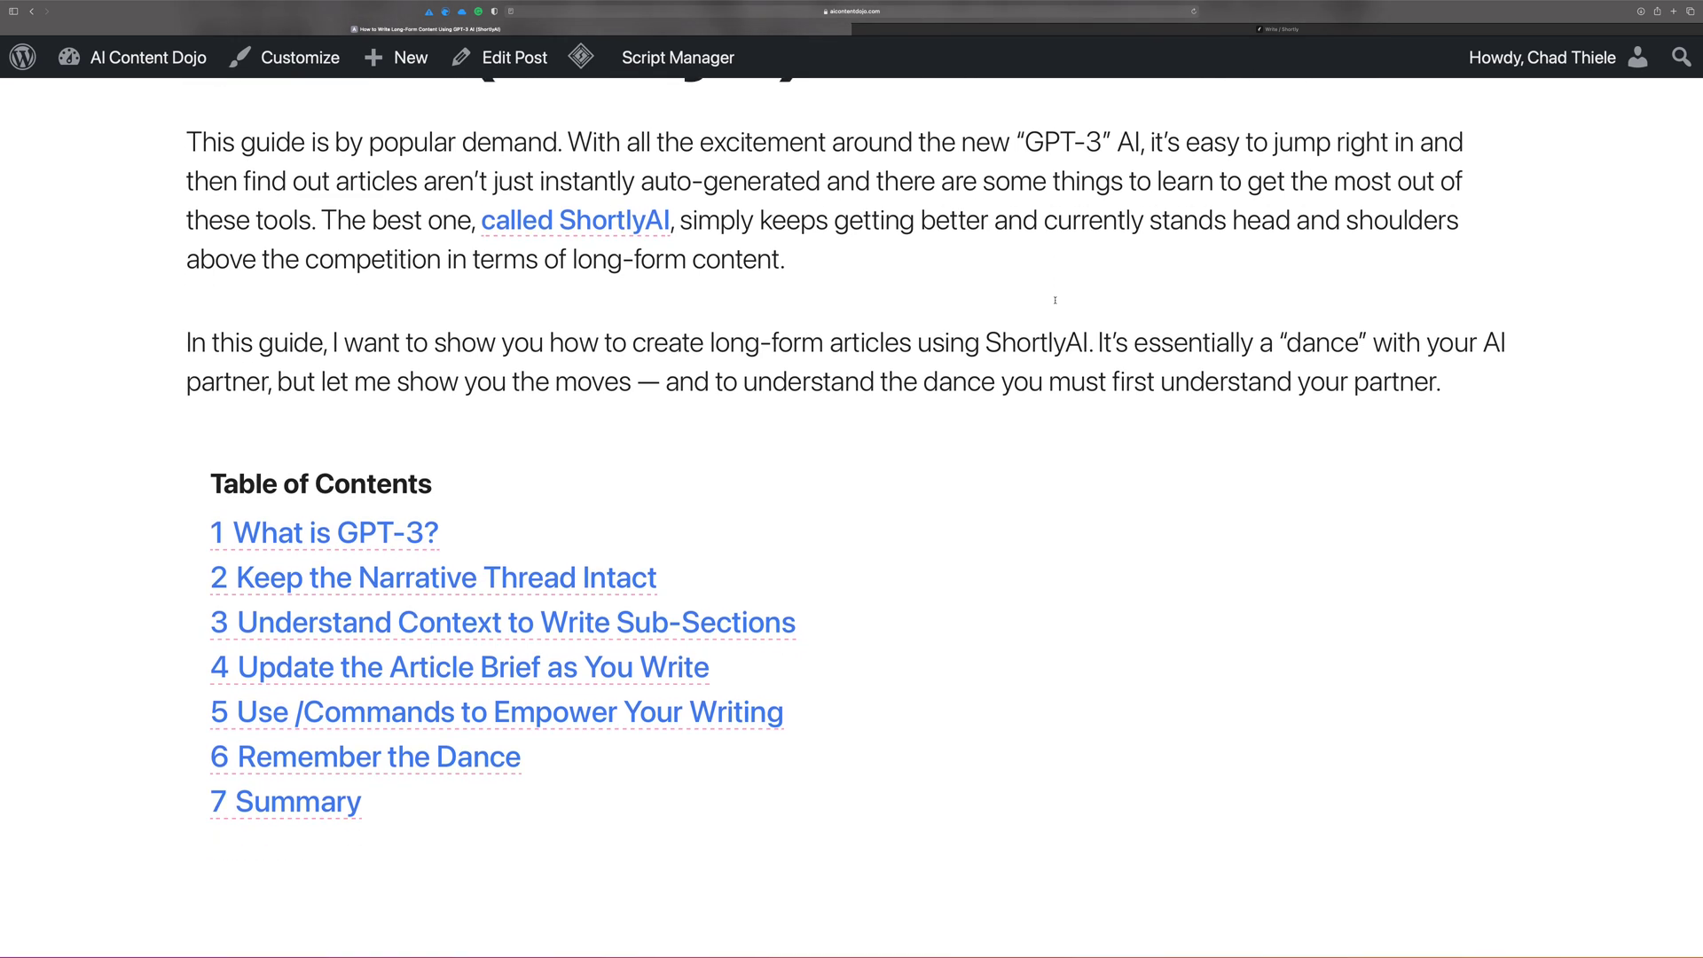
pyautogui.scroll(-5, 1055, 302)
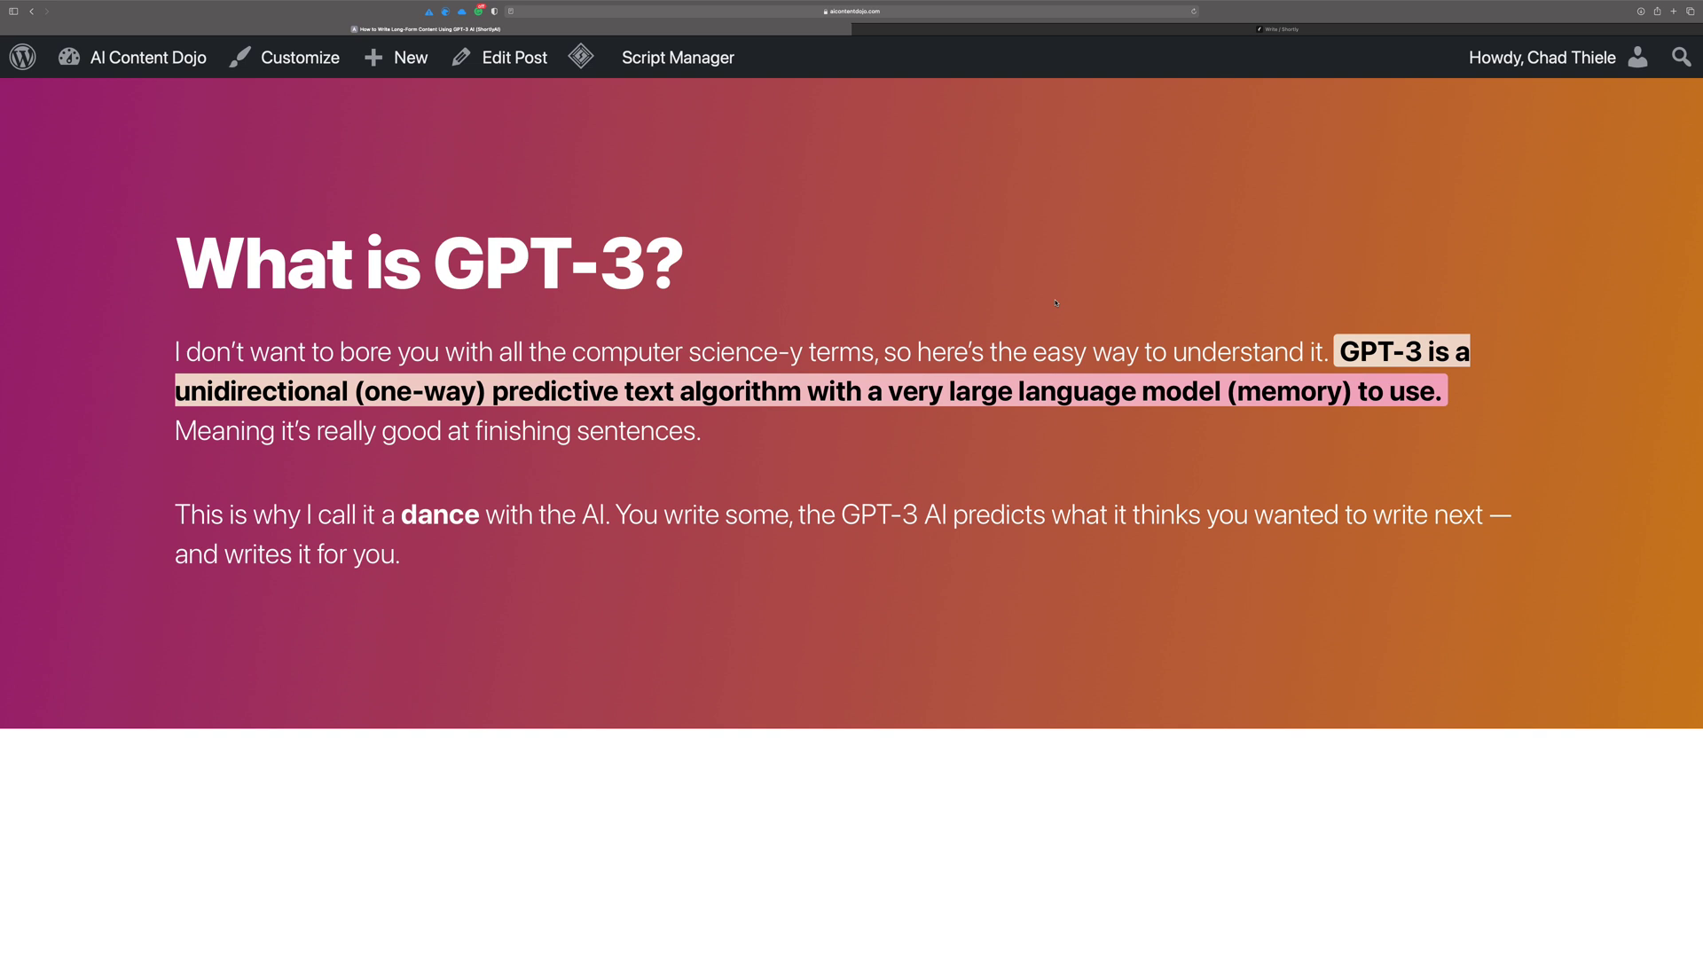
pyautogui.scroll(-4, 1055, 303)
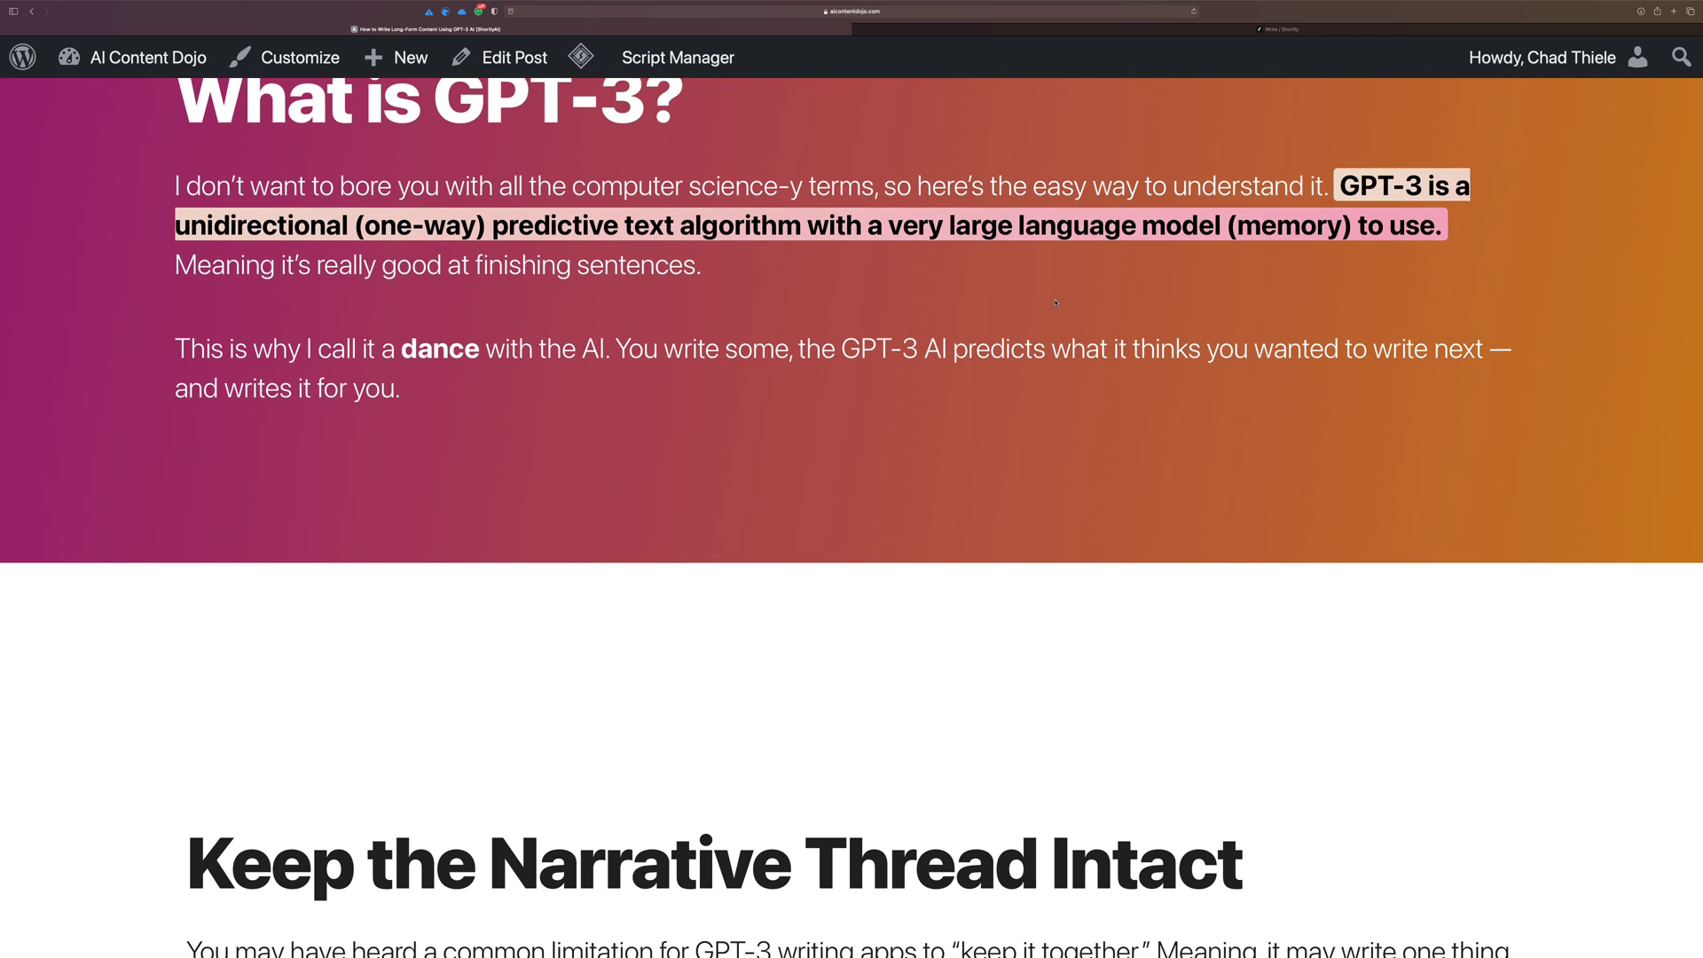
pyautogui.scroll(-15, 1056, 303)
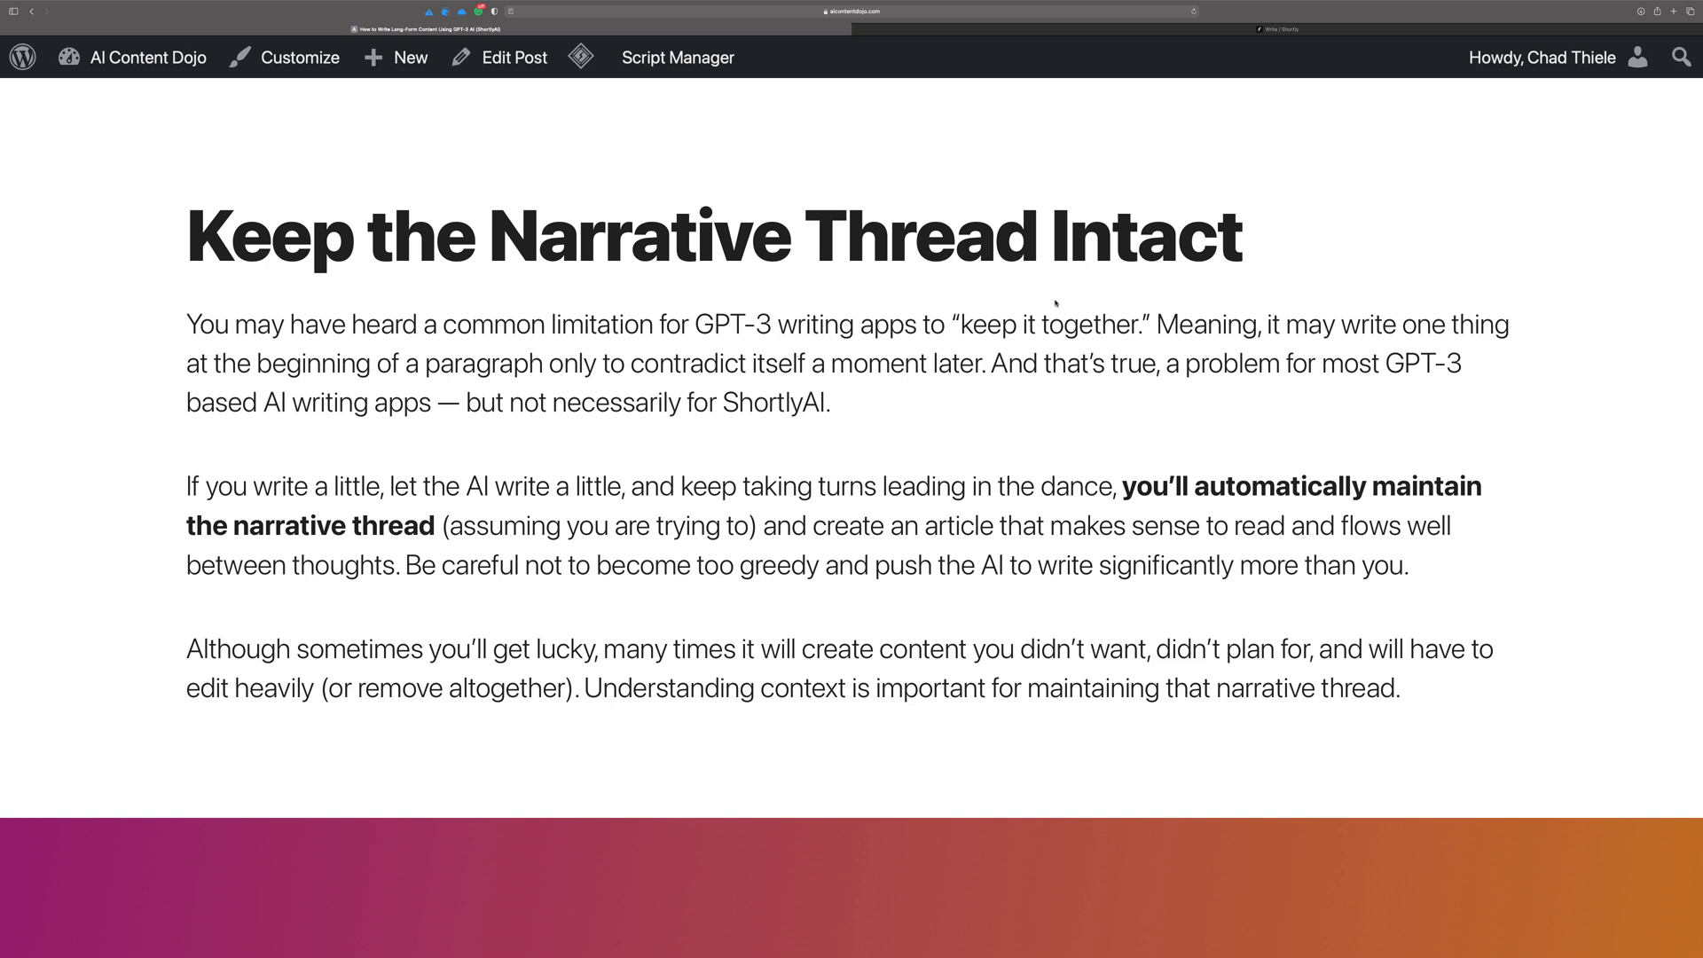
pyautogui.scroll(-1, 1055, 302)
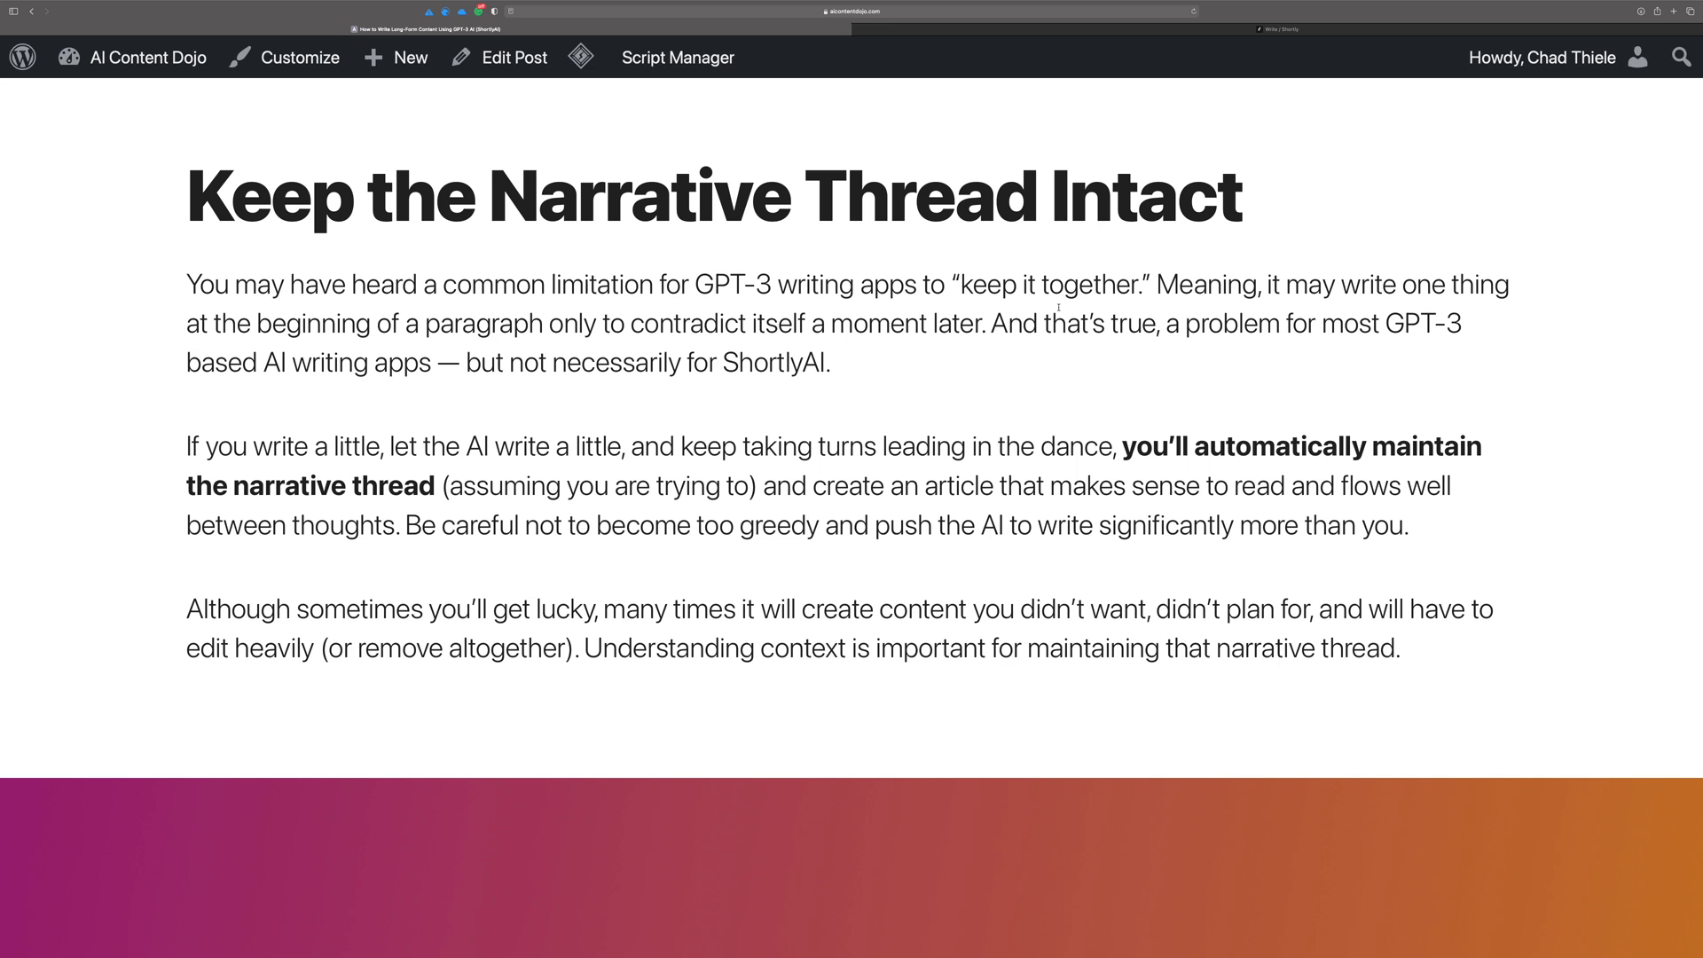
# Step: Read the sections on understanding context to write sub-sections and updating the article brief as you write
pyautogui.scroll(-5, 1058, 307)
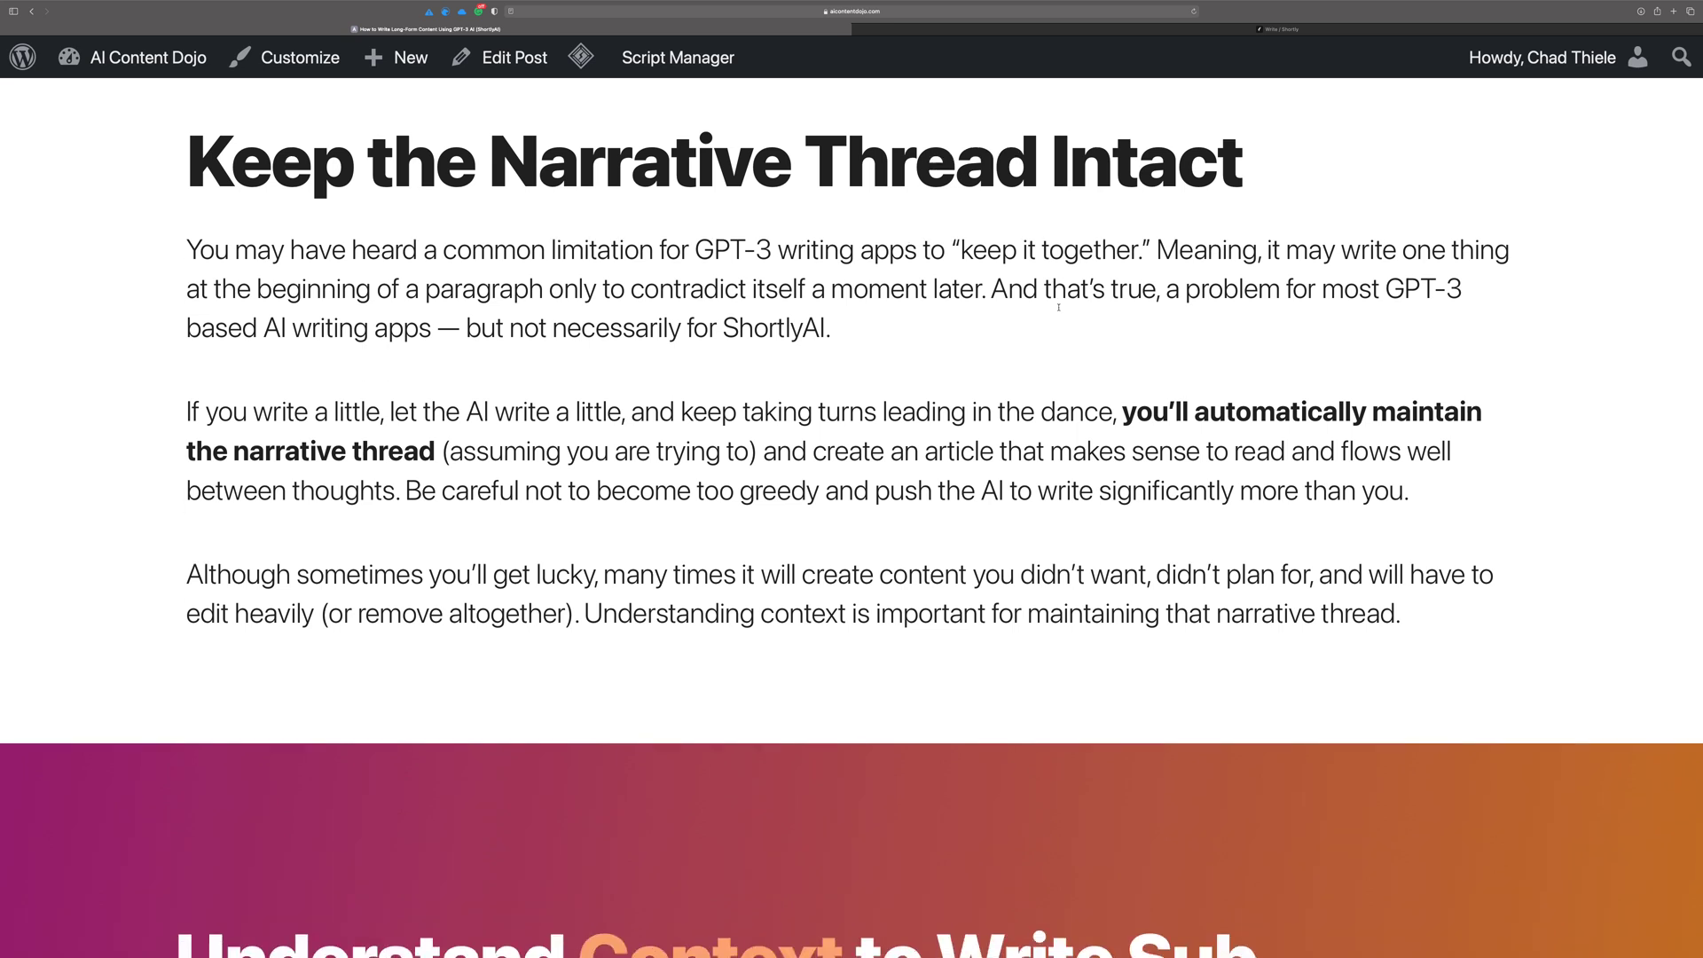
pyautogui.scroll(-4, 1058, 308)
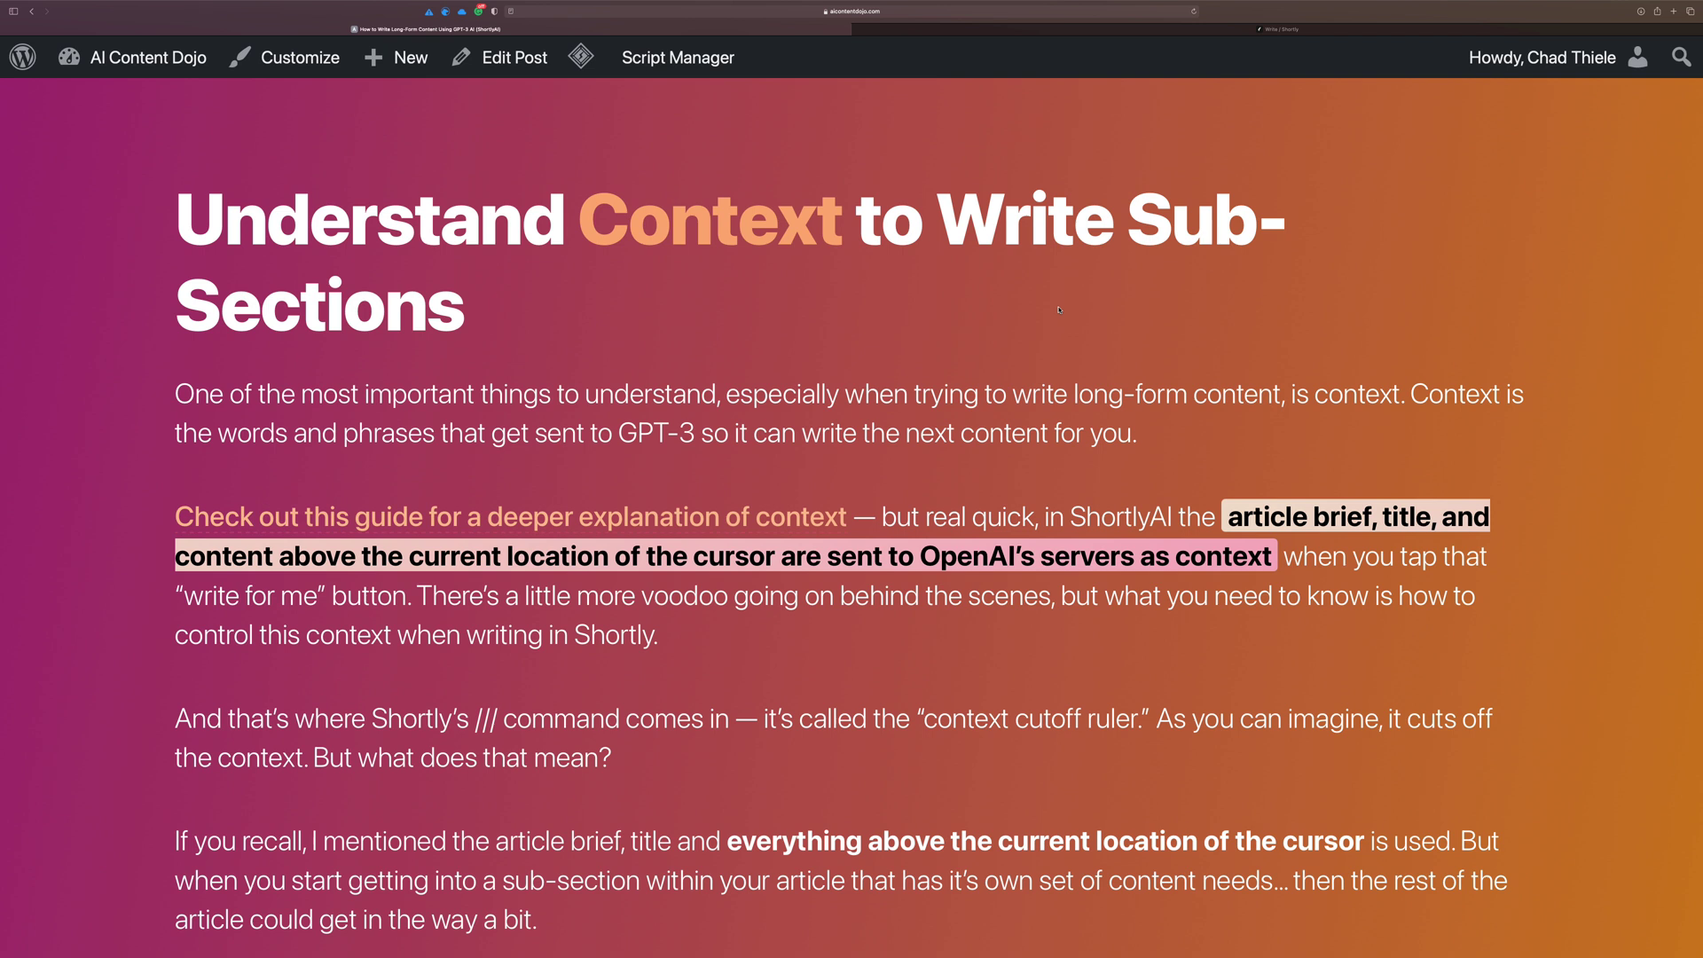
pyautogui.scroll(-1, 1058, 309)
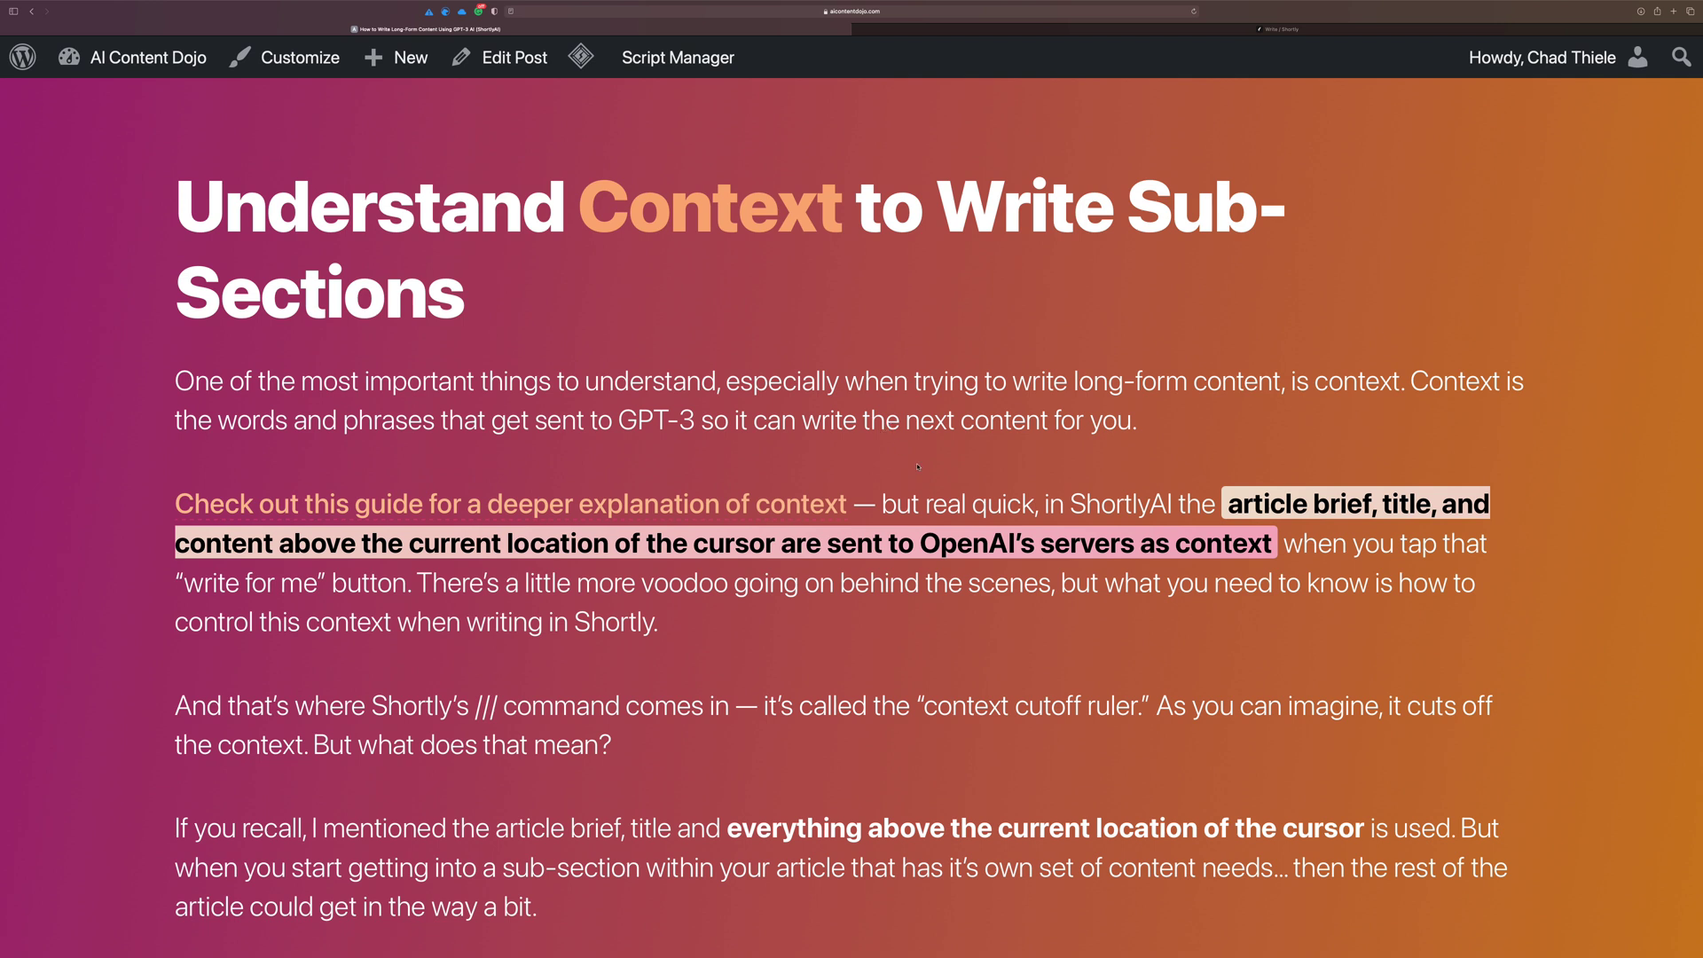
pyautogui.scroll(-6, 918, 466)
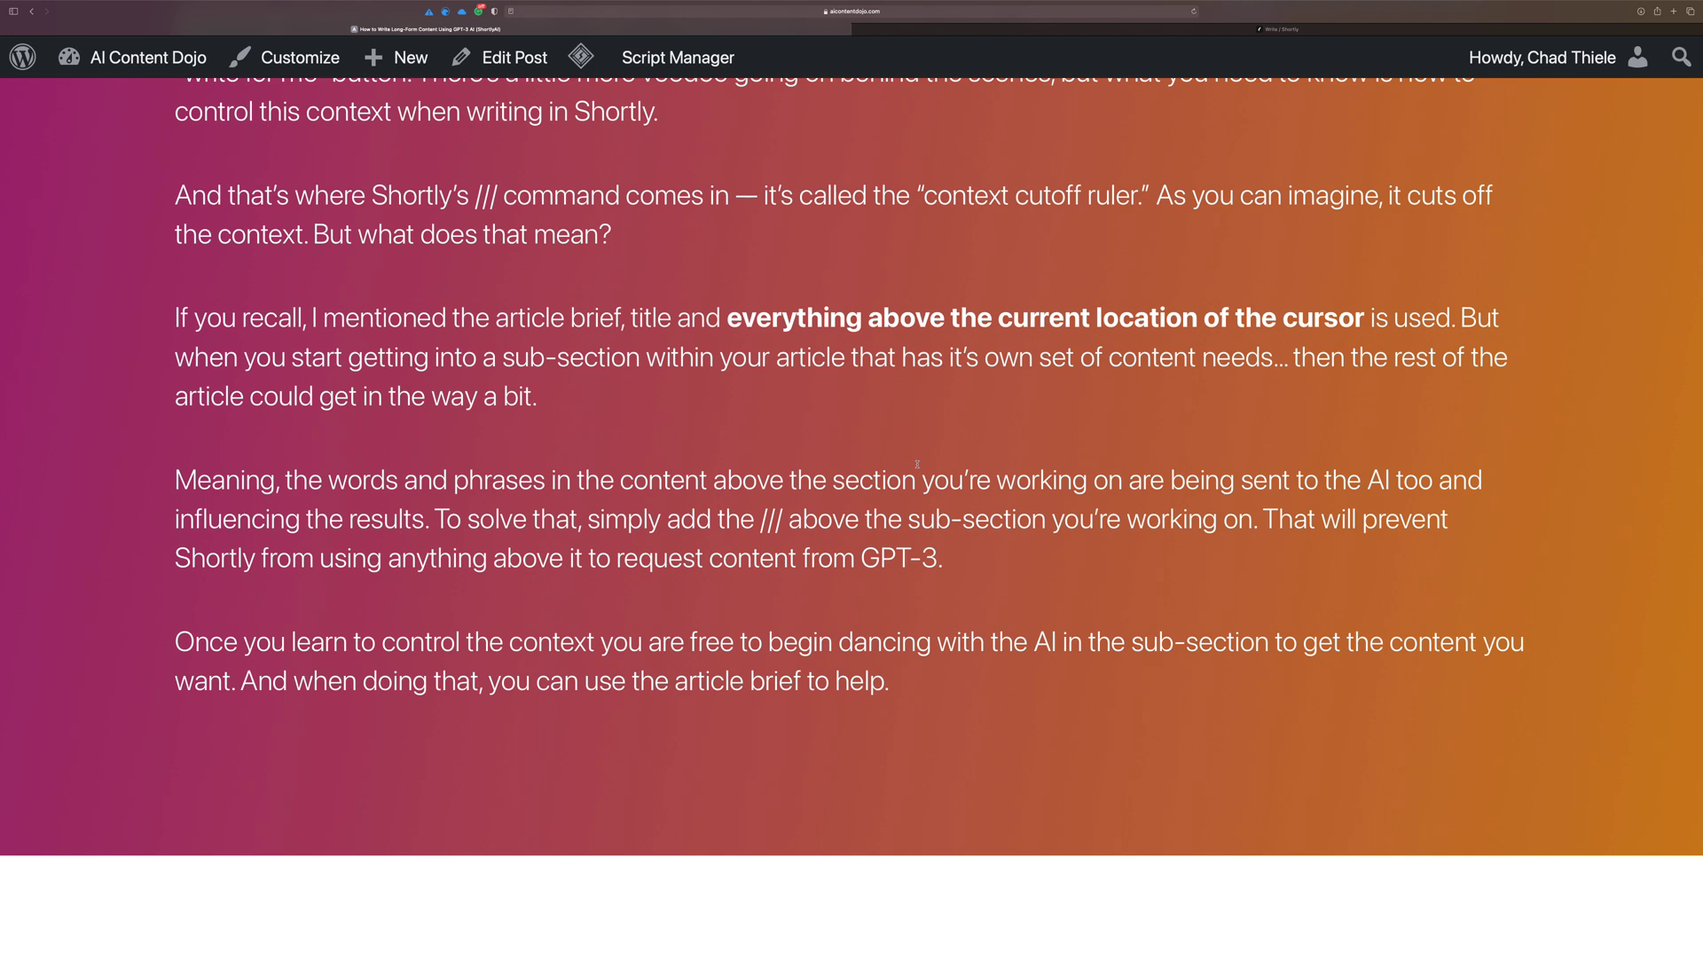
pyautogui.scroll(-1, 917, 464)
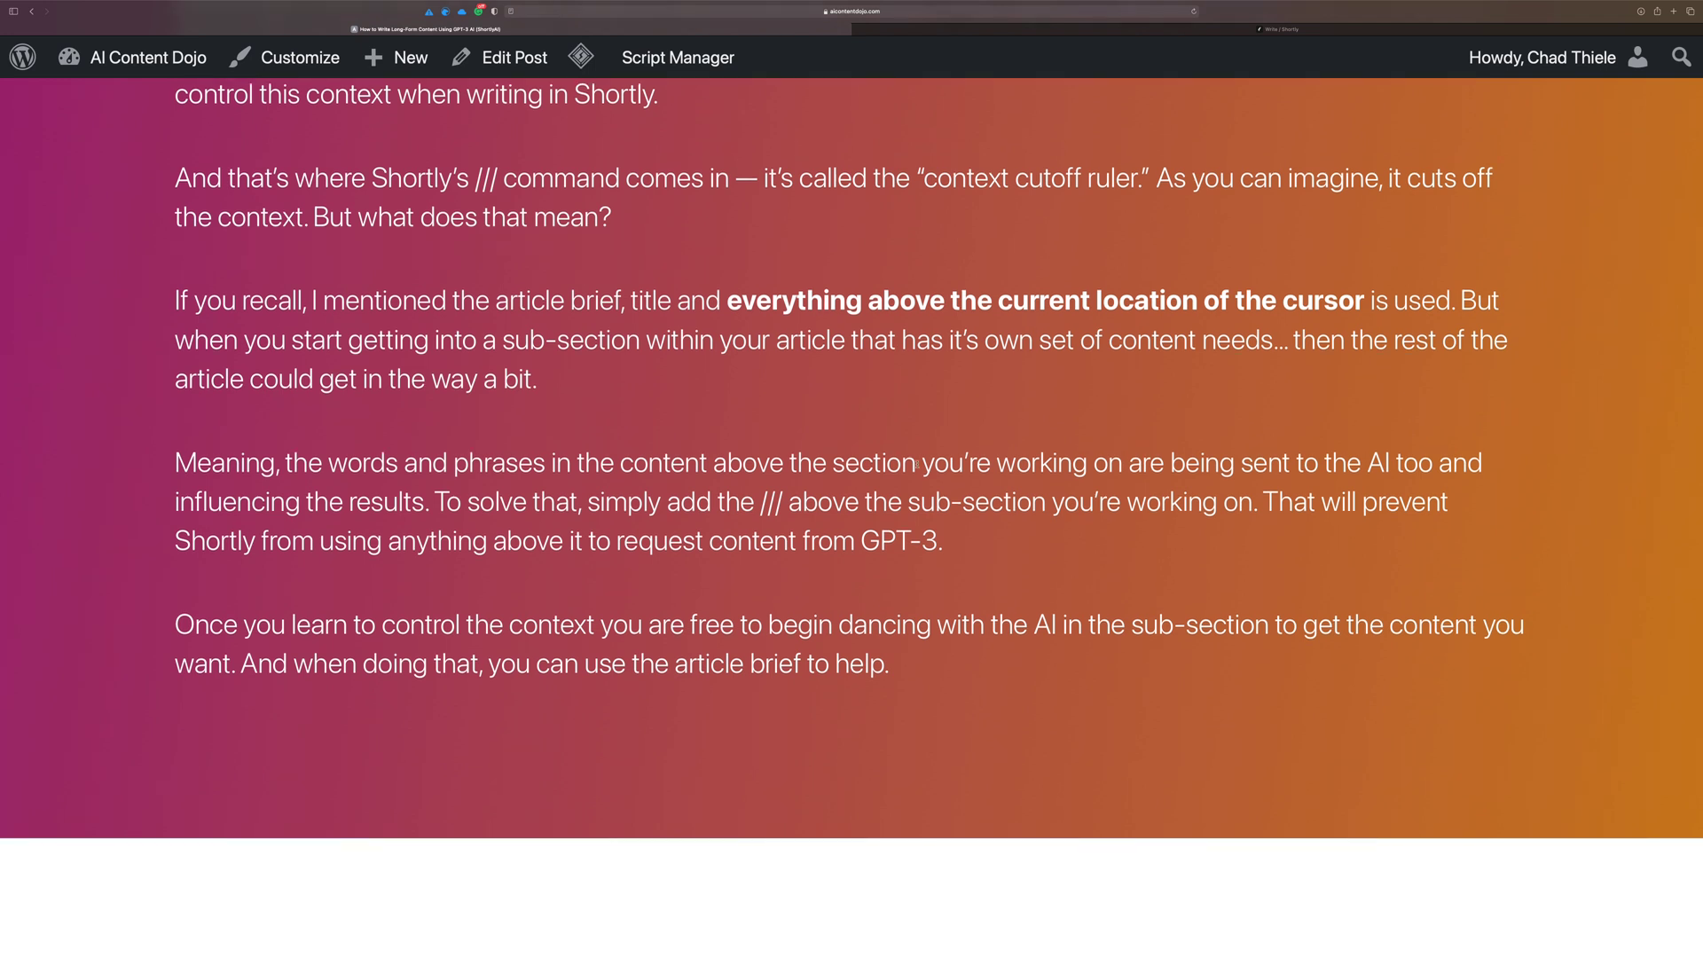
pyautogui.scroll(-5, 917, 464)
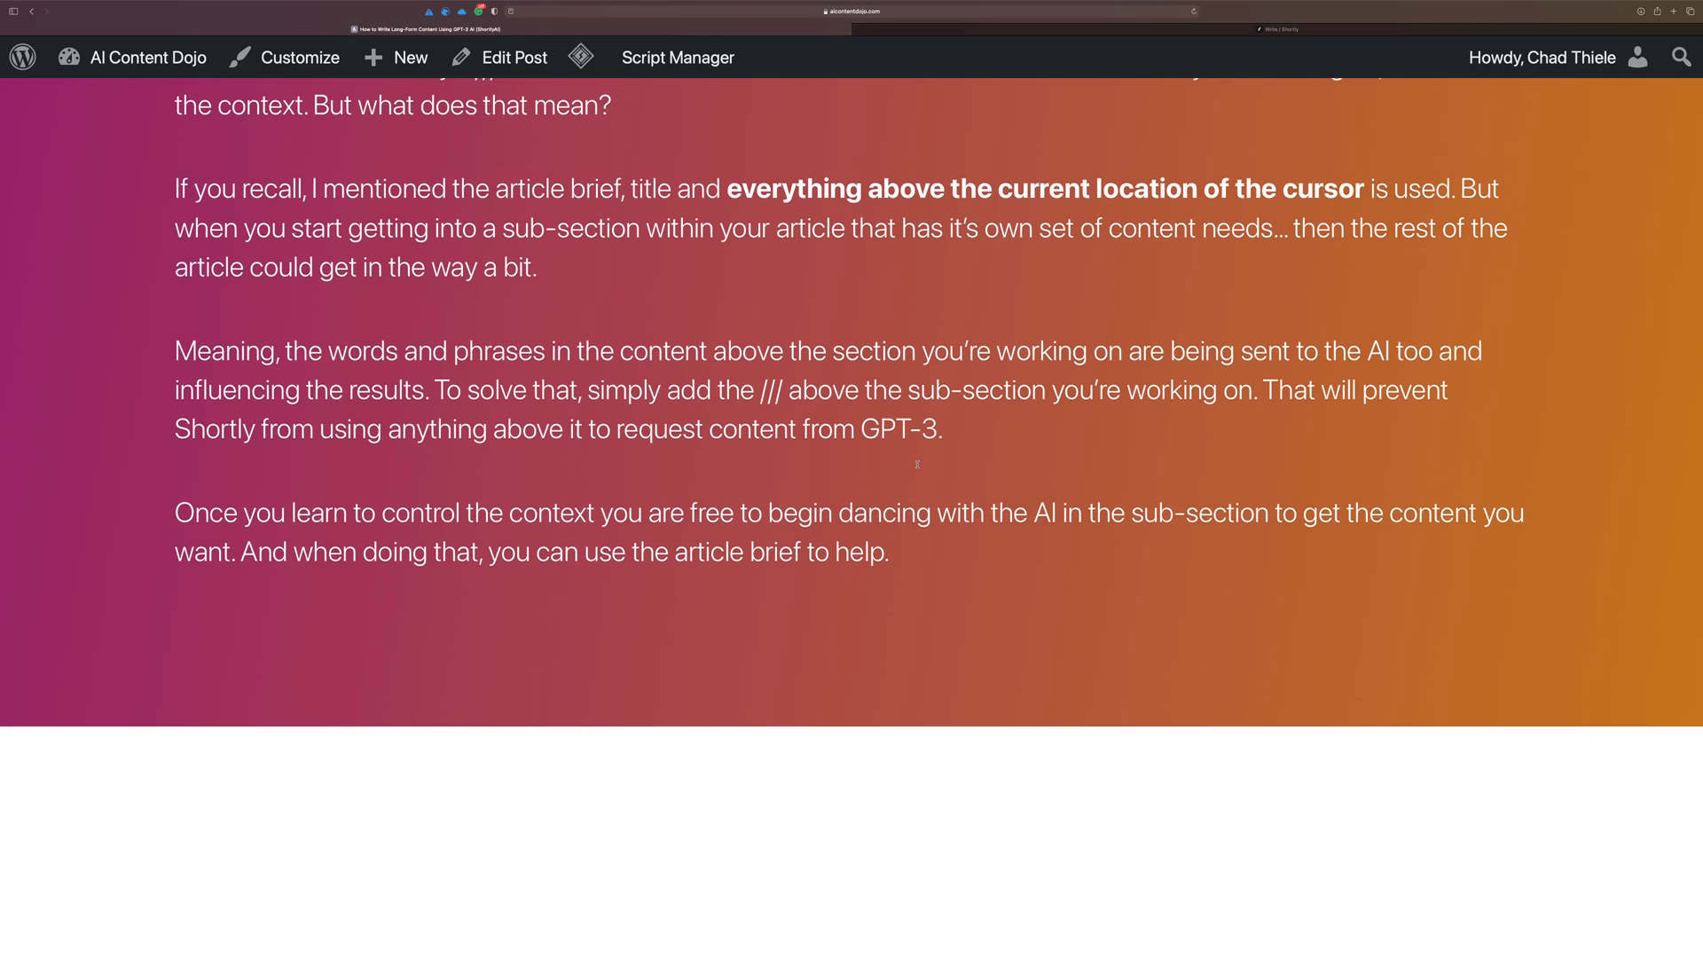
pyautogui.scroll(-8, 917, 466)
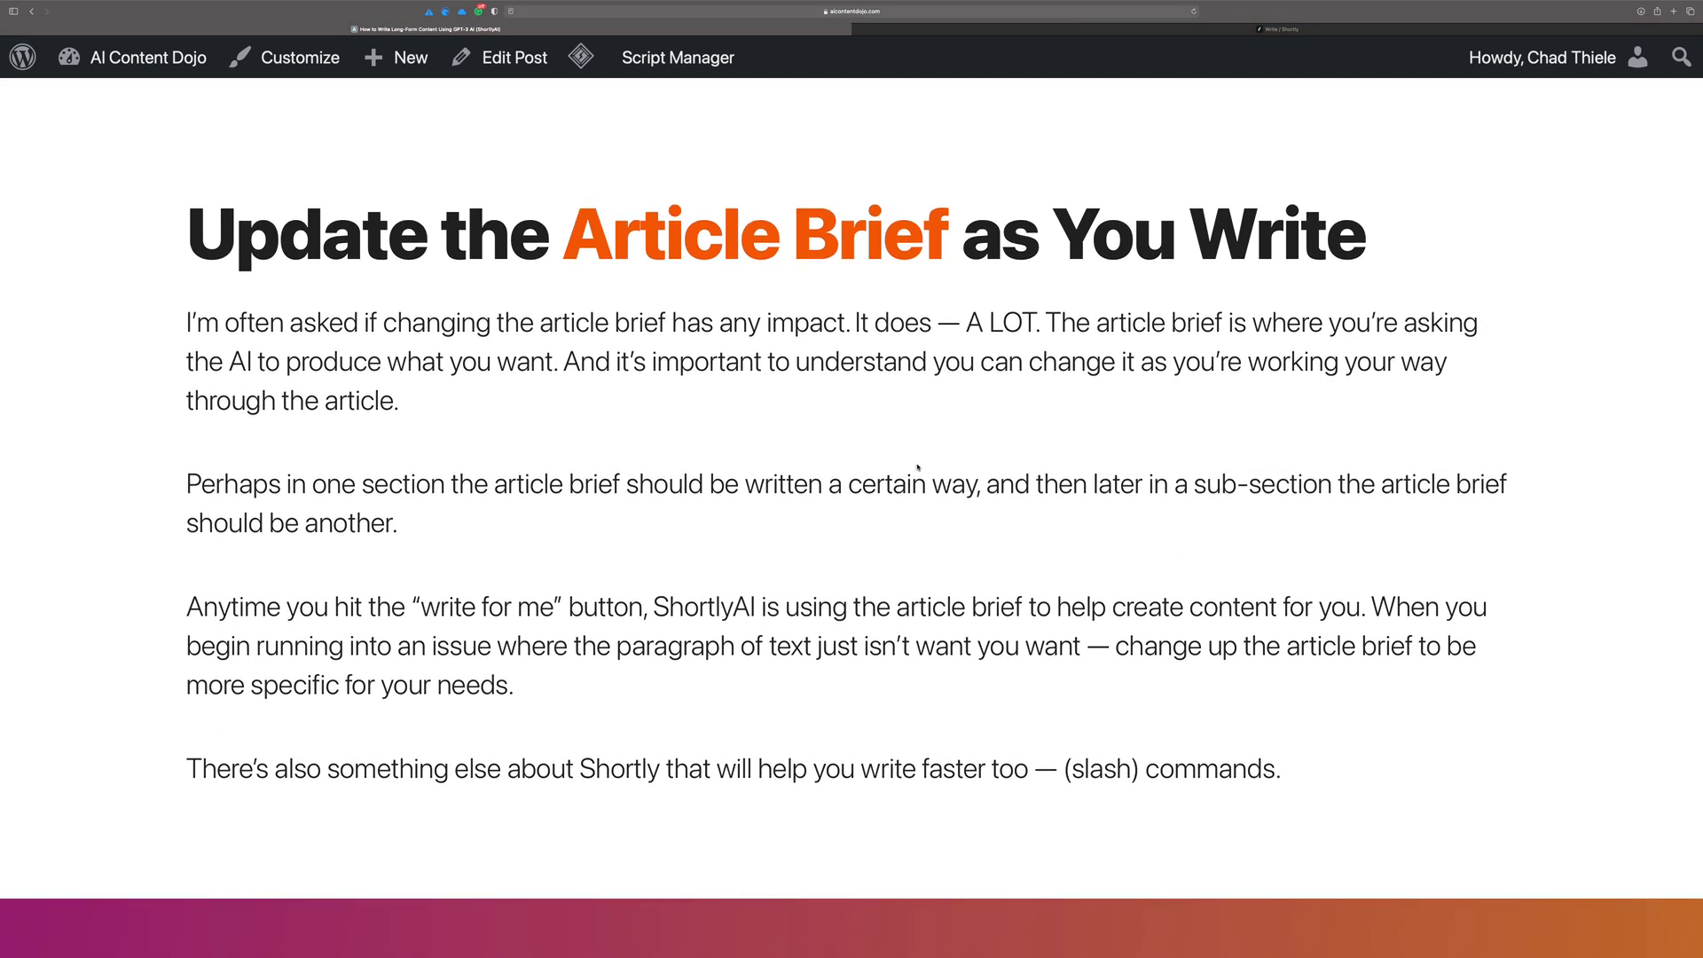
pyautogui.scroll(-1, 917, 464)
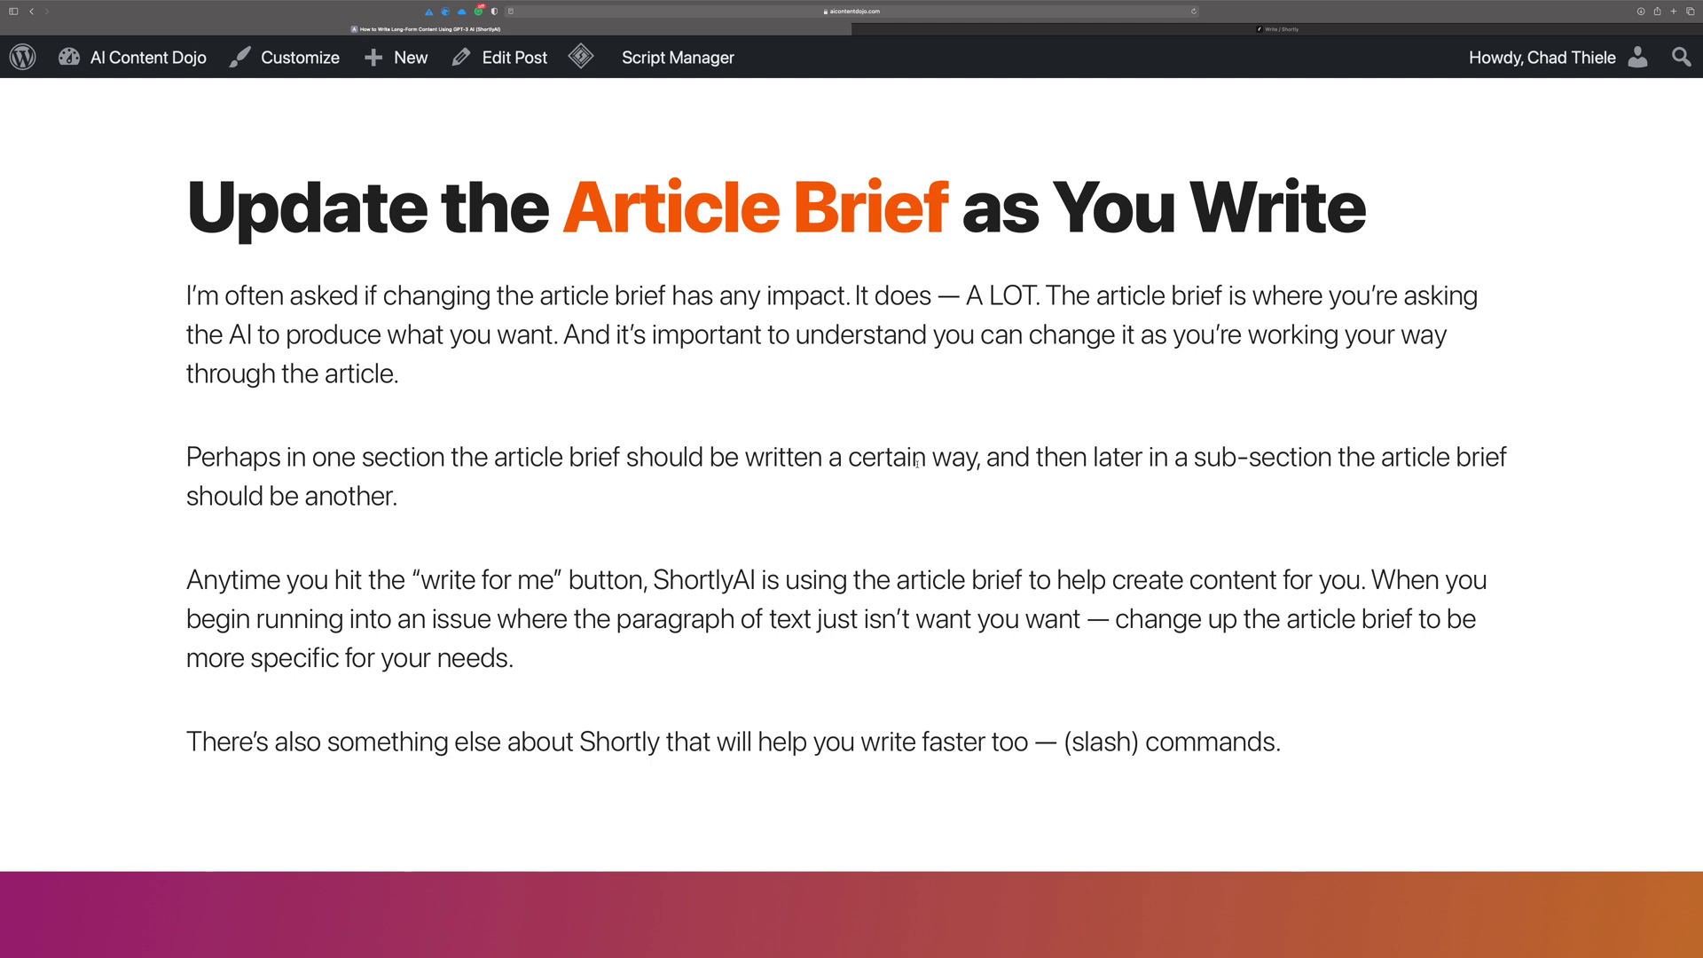
# Step: Review the "Use /Commands to Empower Your Writing" section, covering the refine commands, long-form commands and their flexibility
pyautogui.scroll(-5, 919, 440)
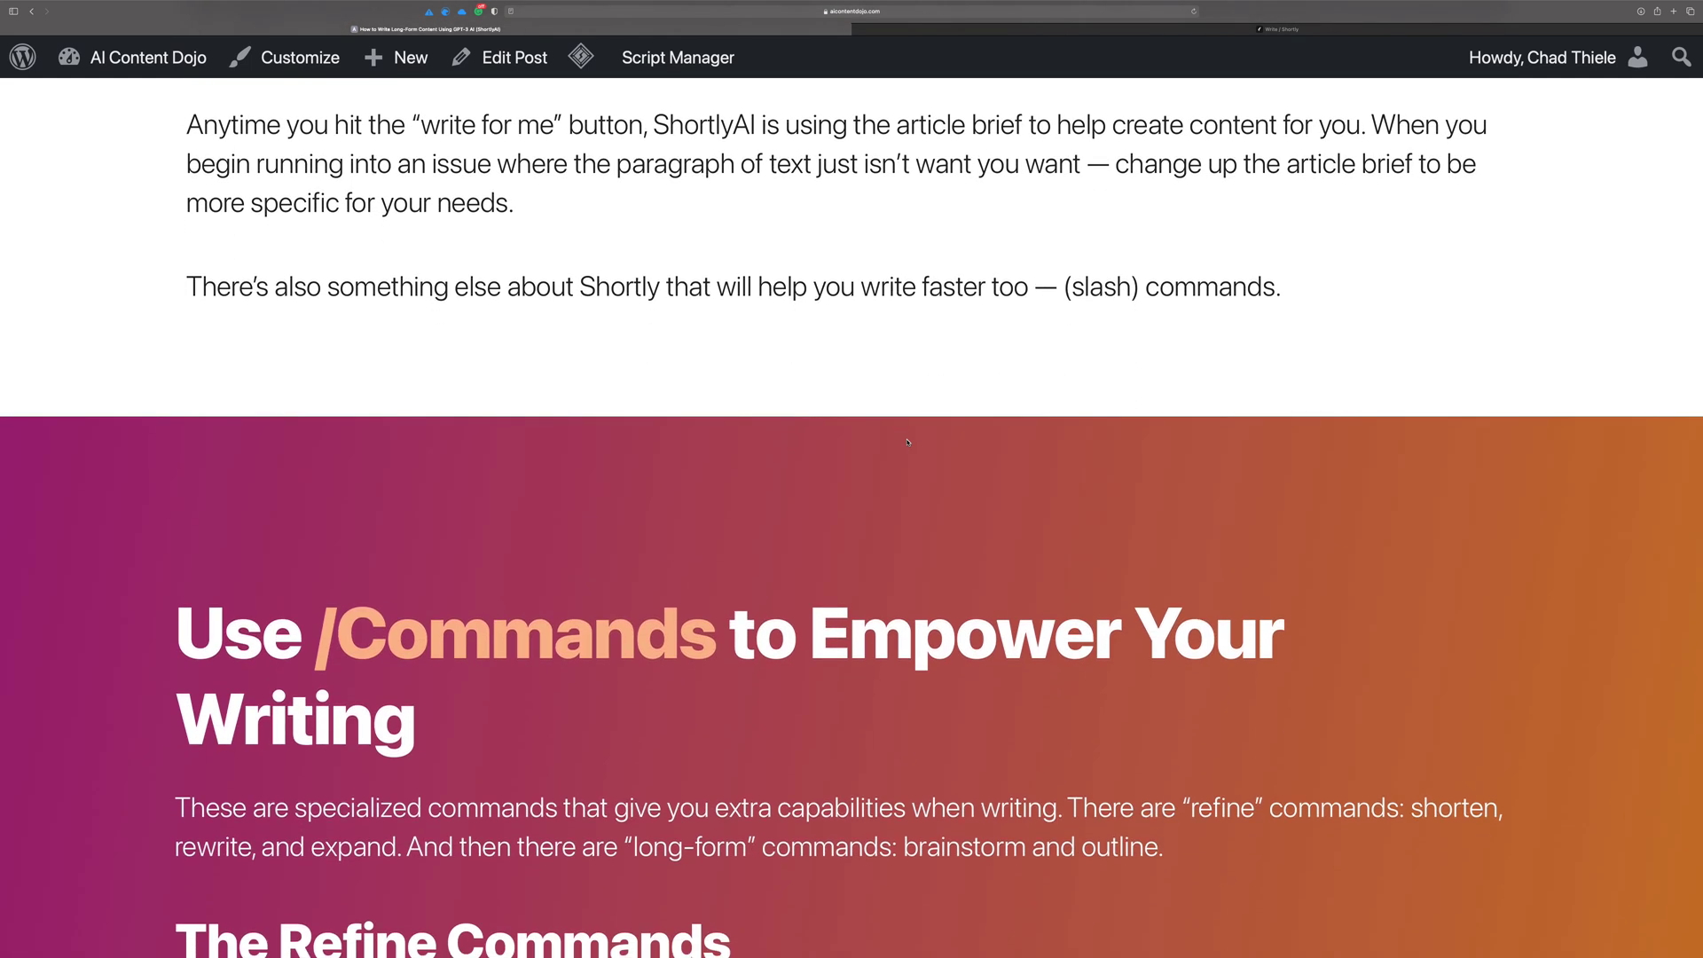
pyautogui.scroll(-4, 907, 442)
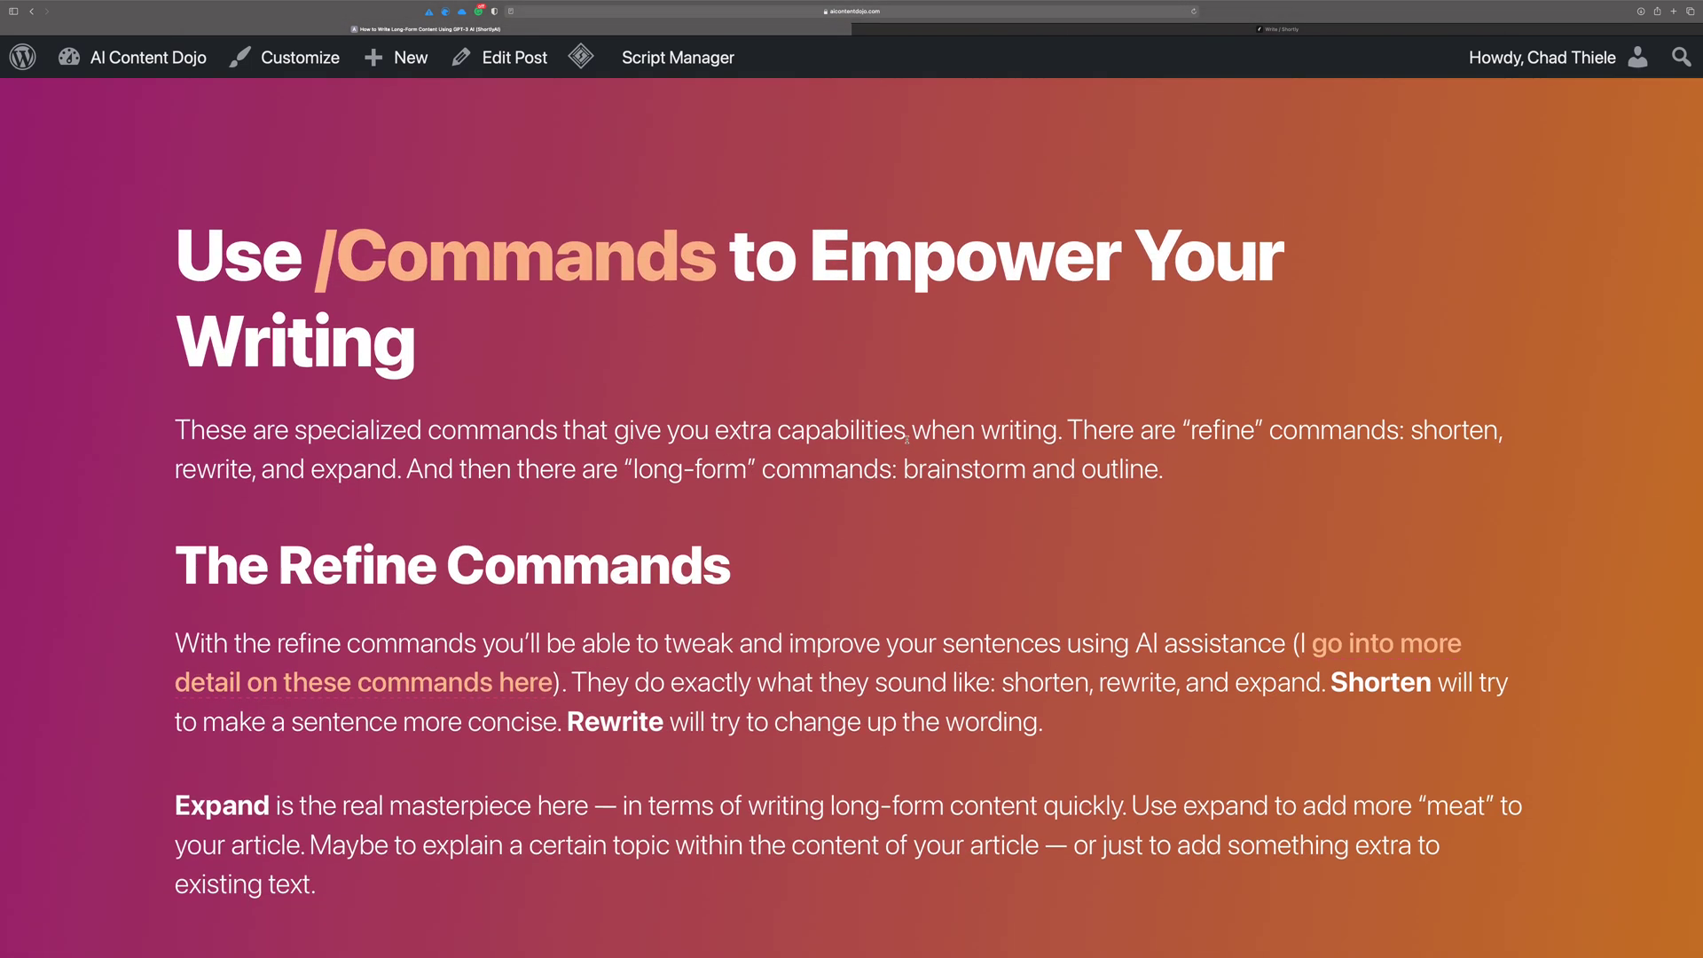
pyautogui.scroll(-1, 901, 442)
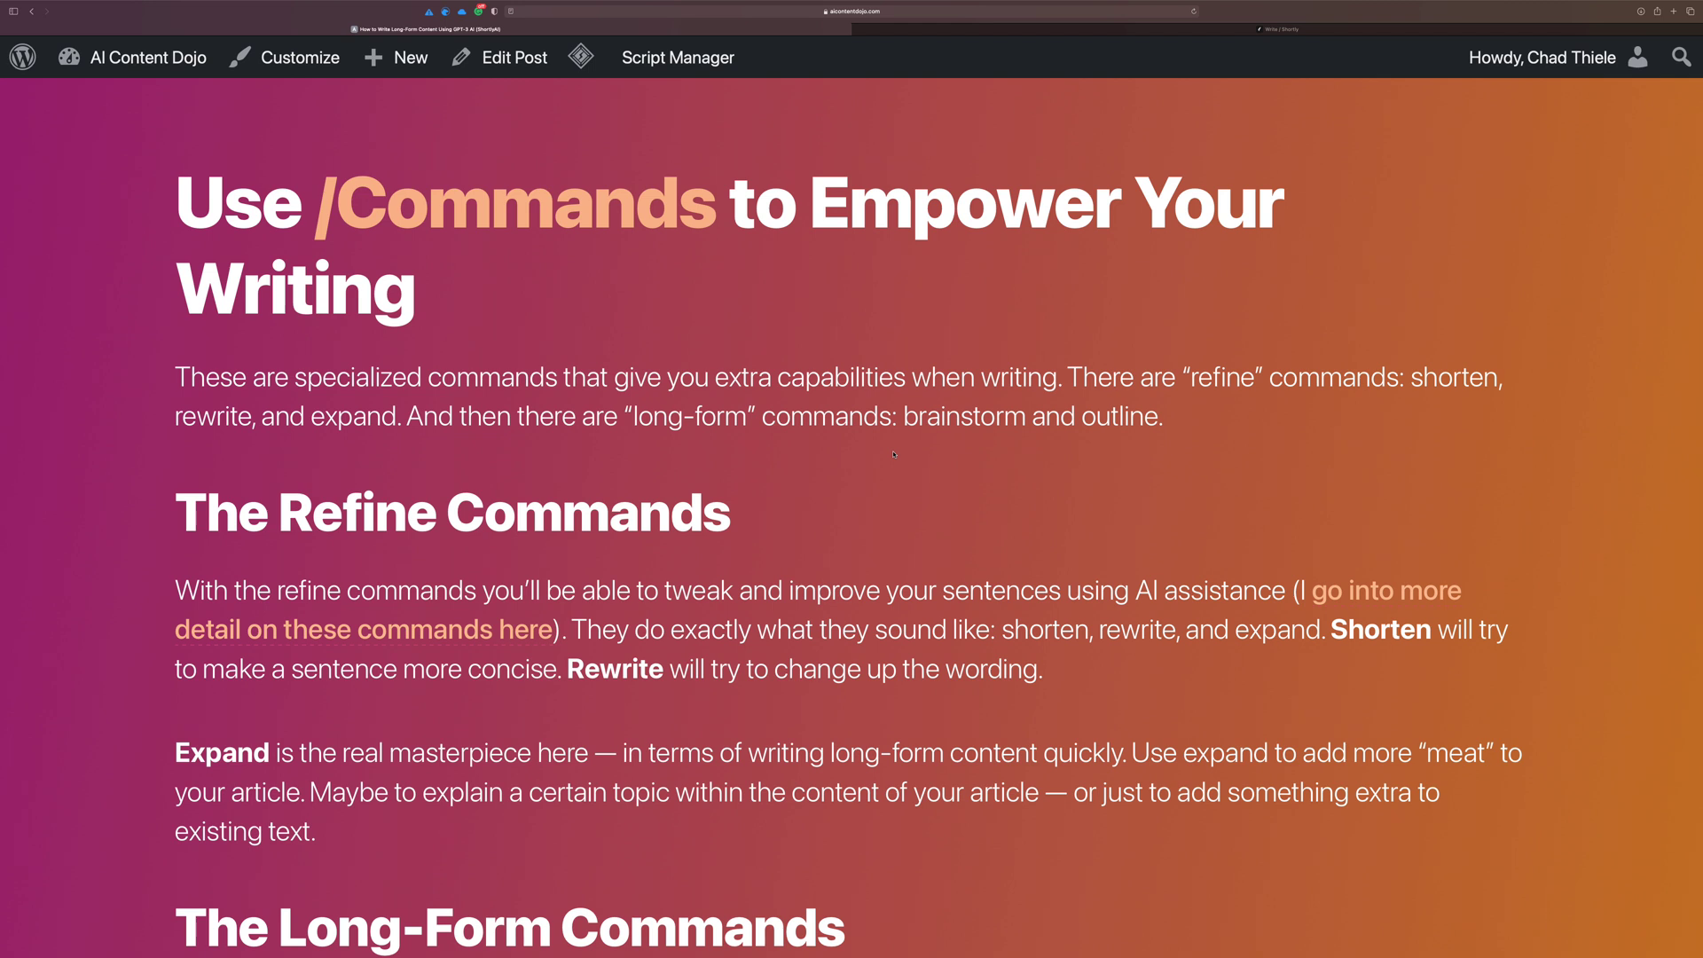
pyautogui.scroll(-2, 894, 454)
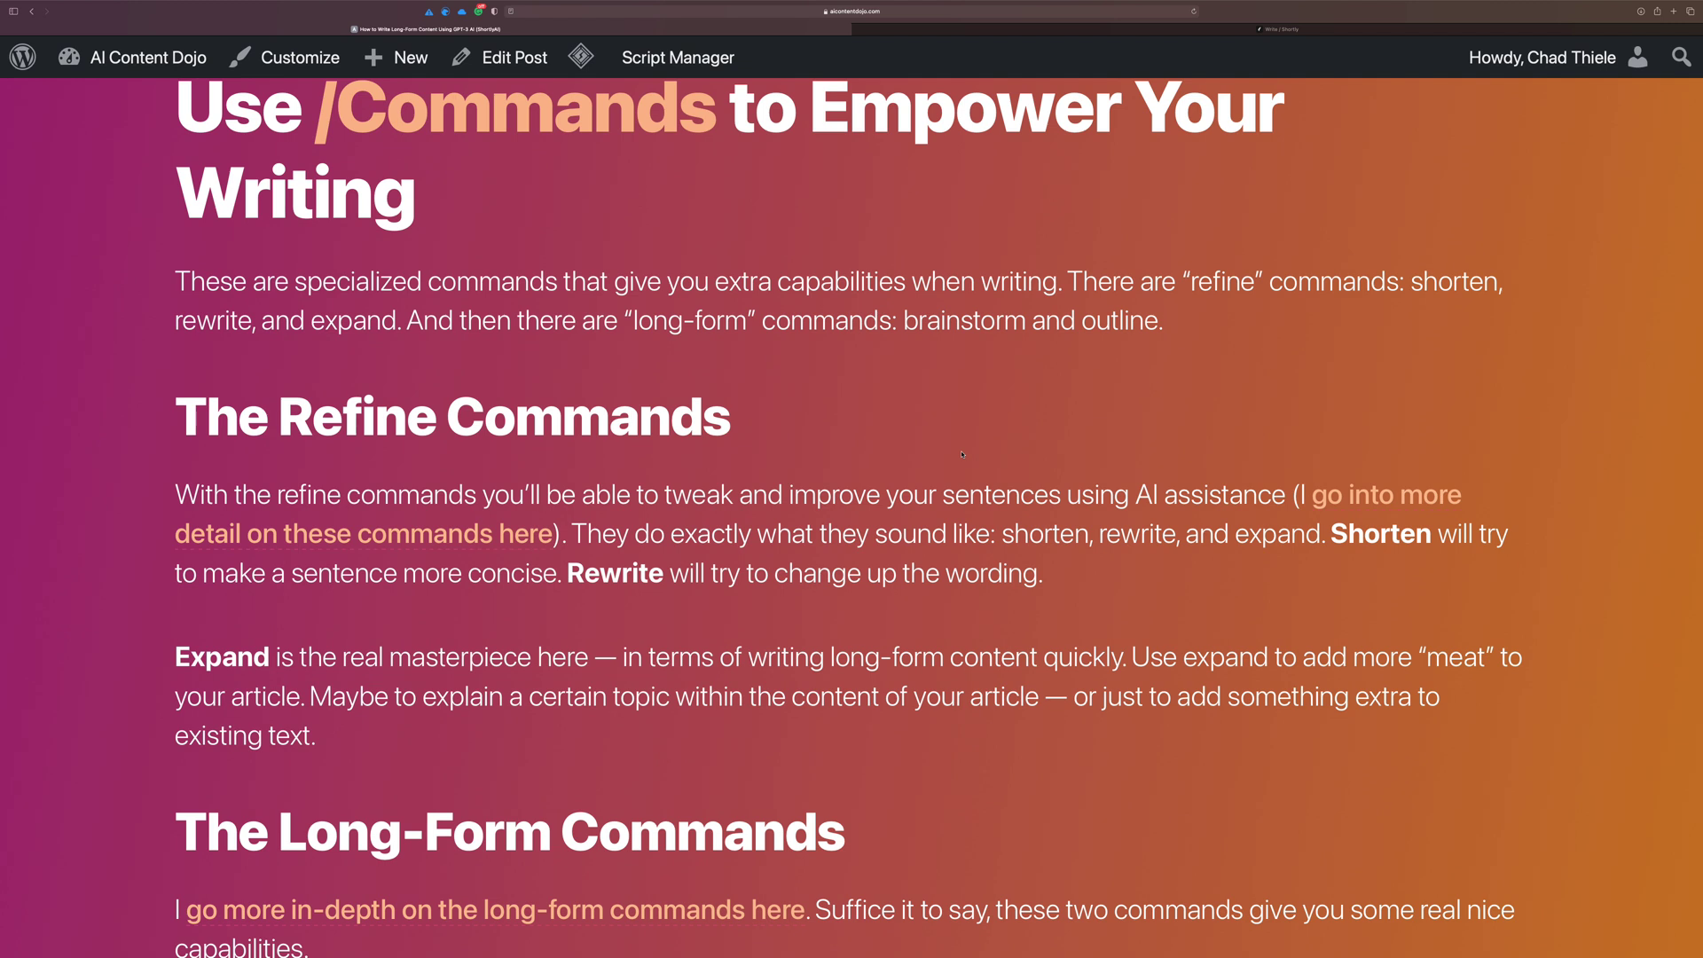
pyautogui.scroll(-5, 961, 454)
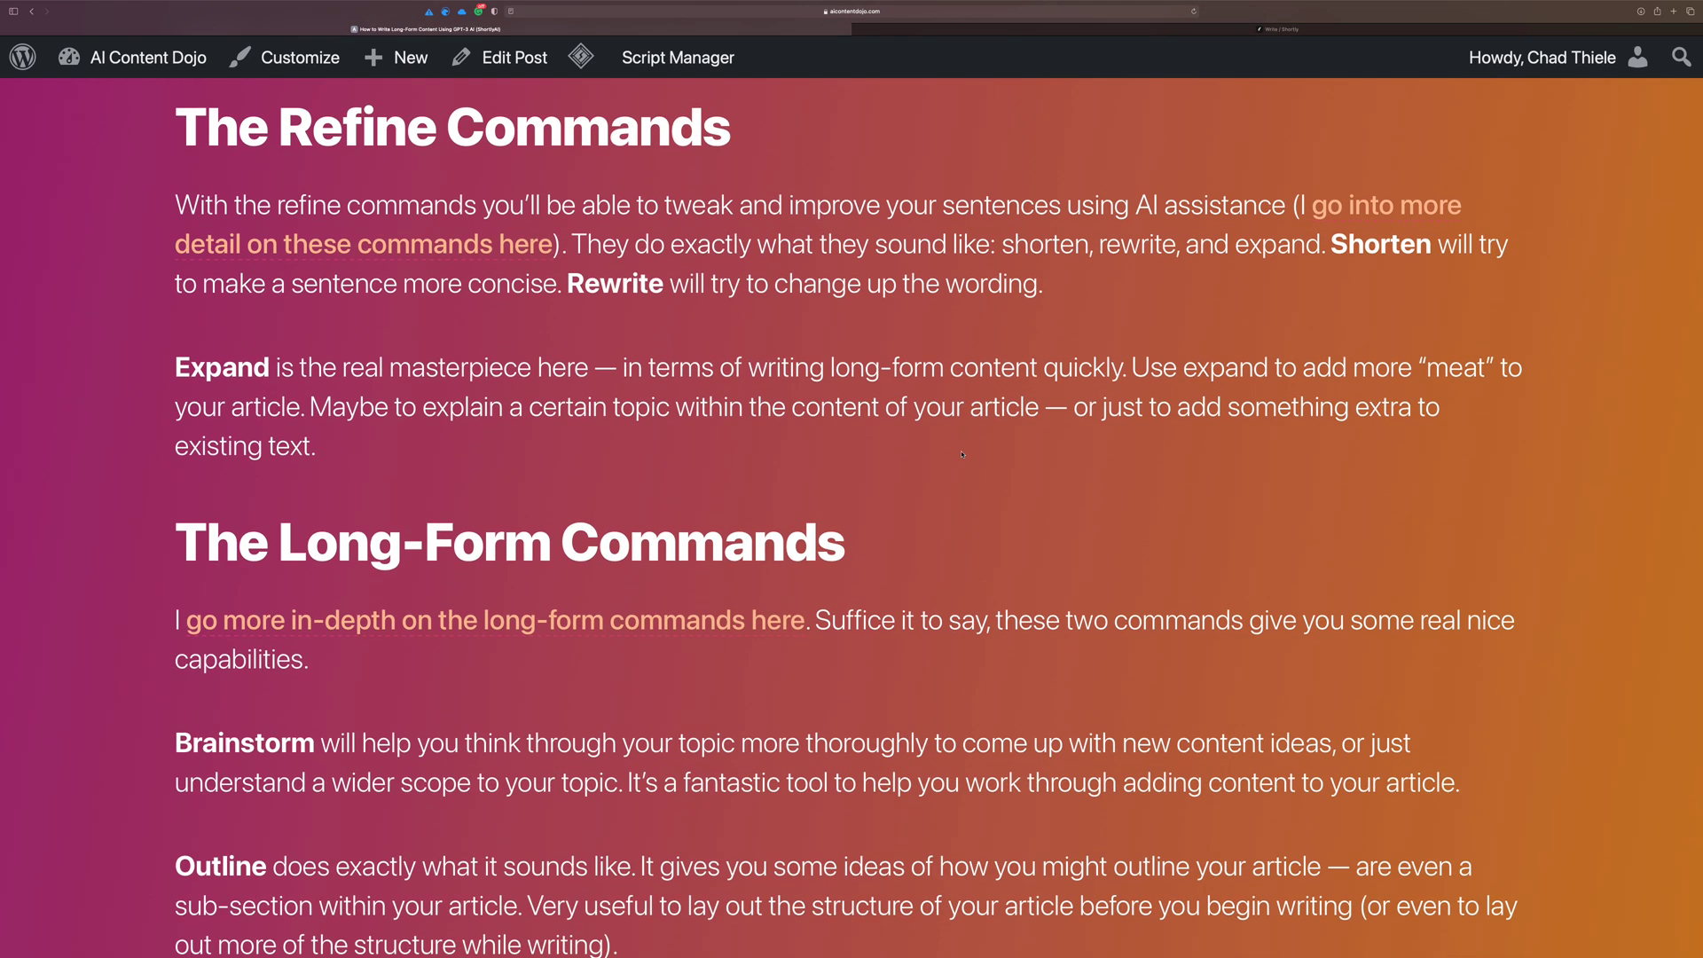
pyautogui.scroll(-2, 962, 454)
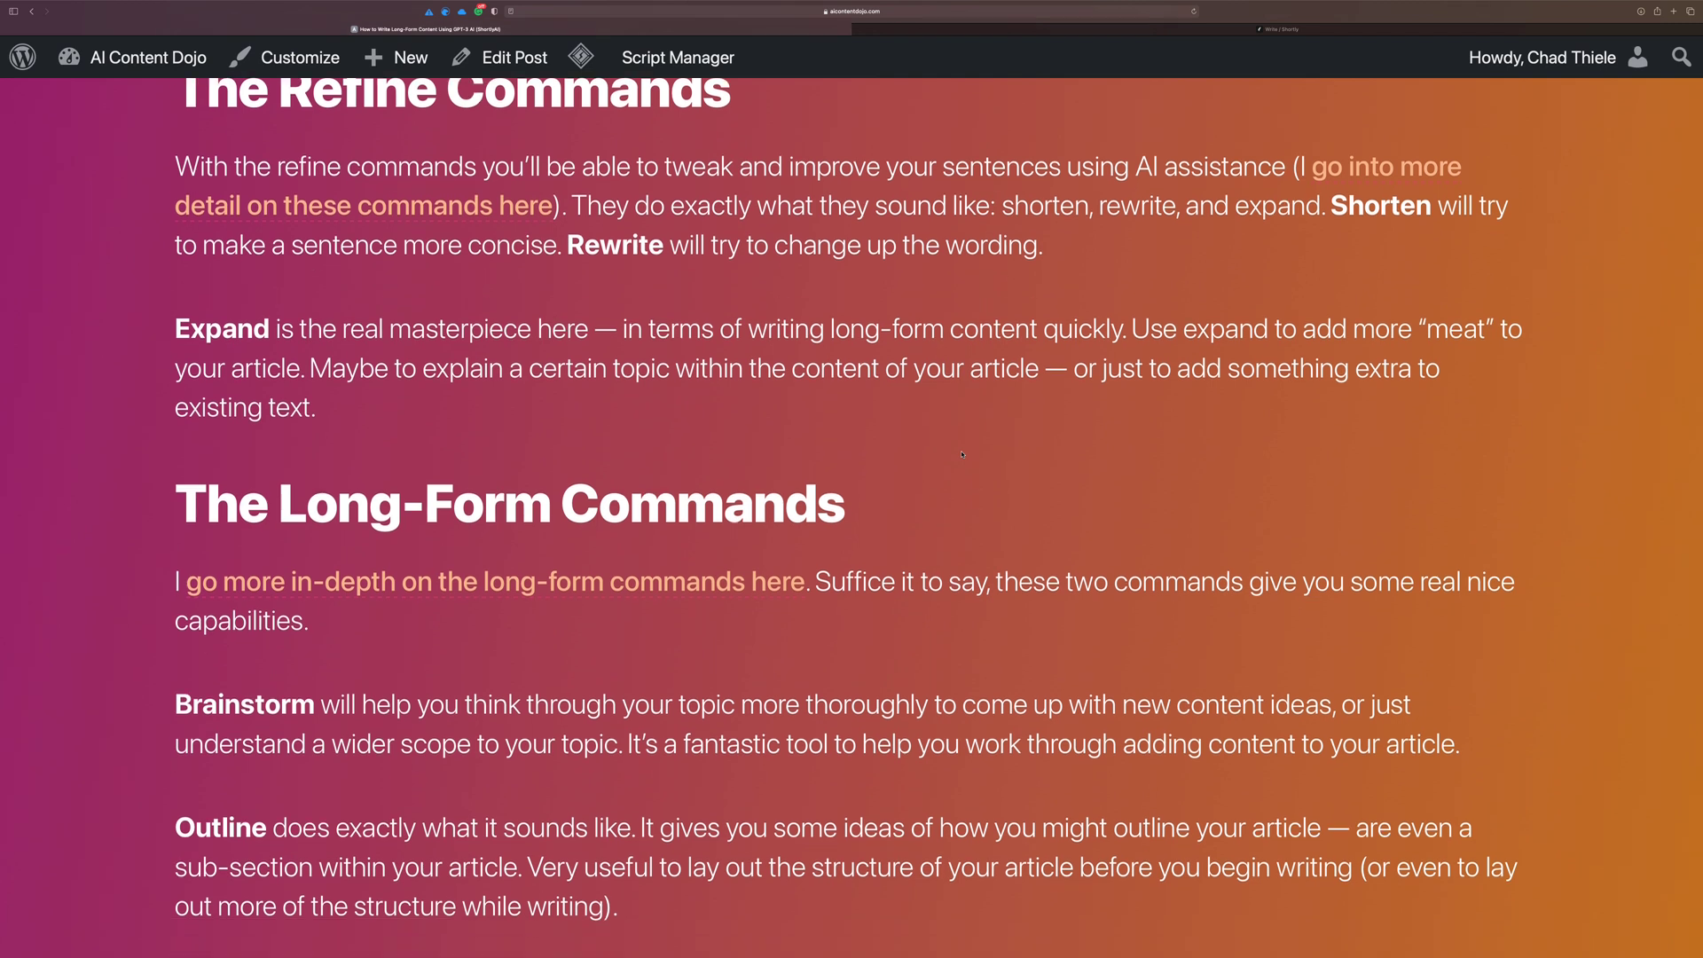
pyautogui.scroll(-6, 962, 454)
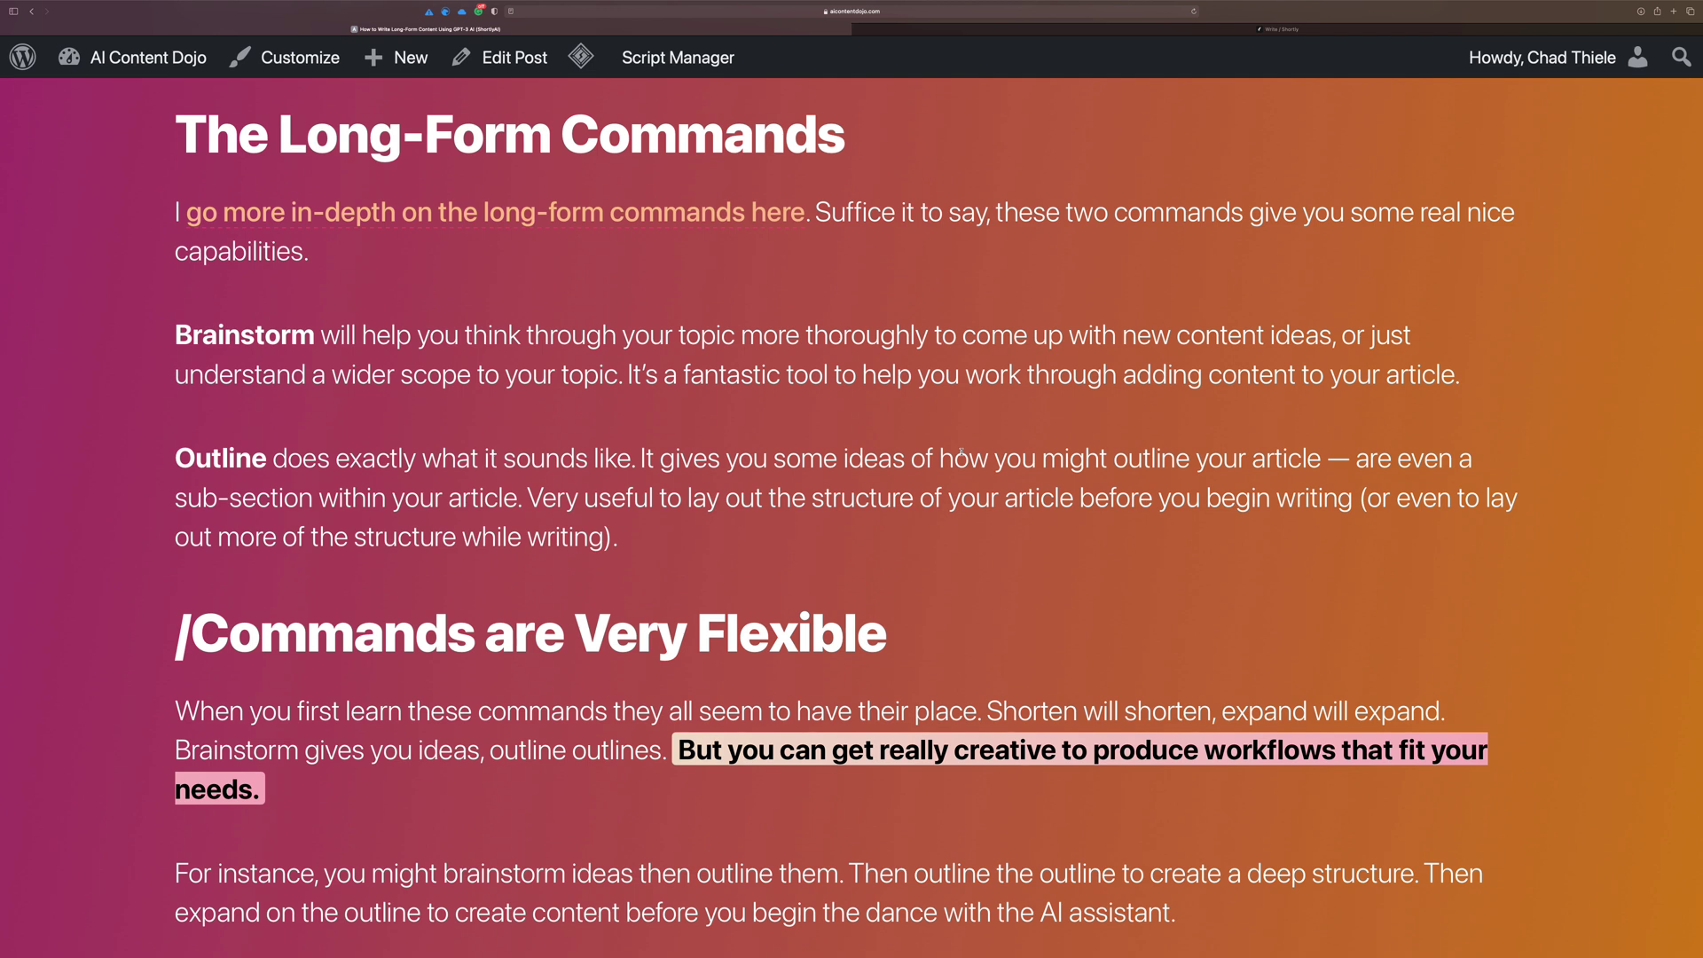
pyautogui.scroll(-5, 961, 453)
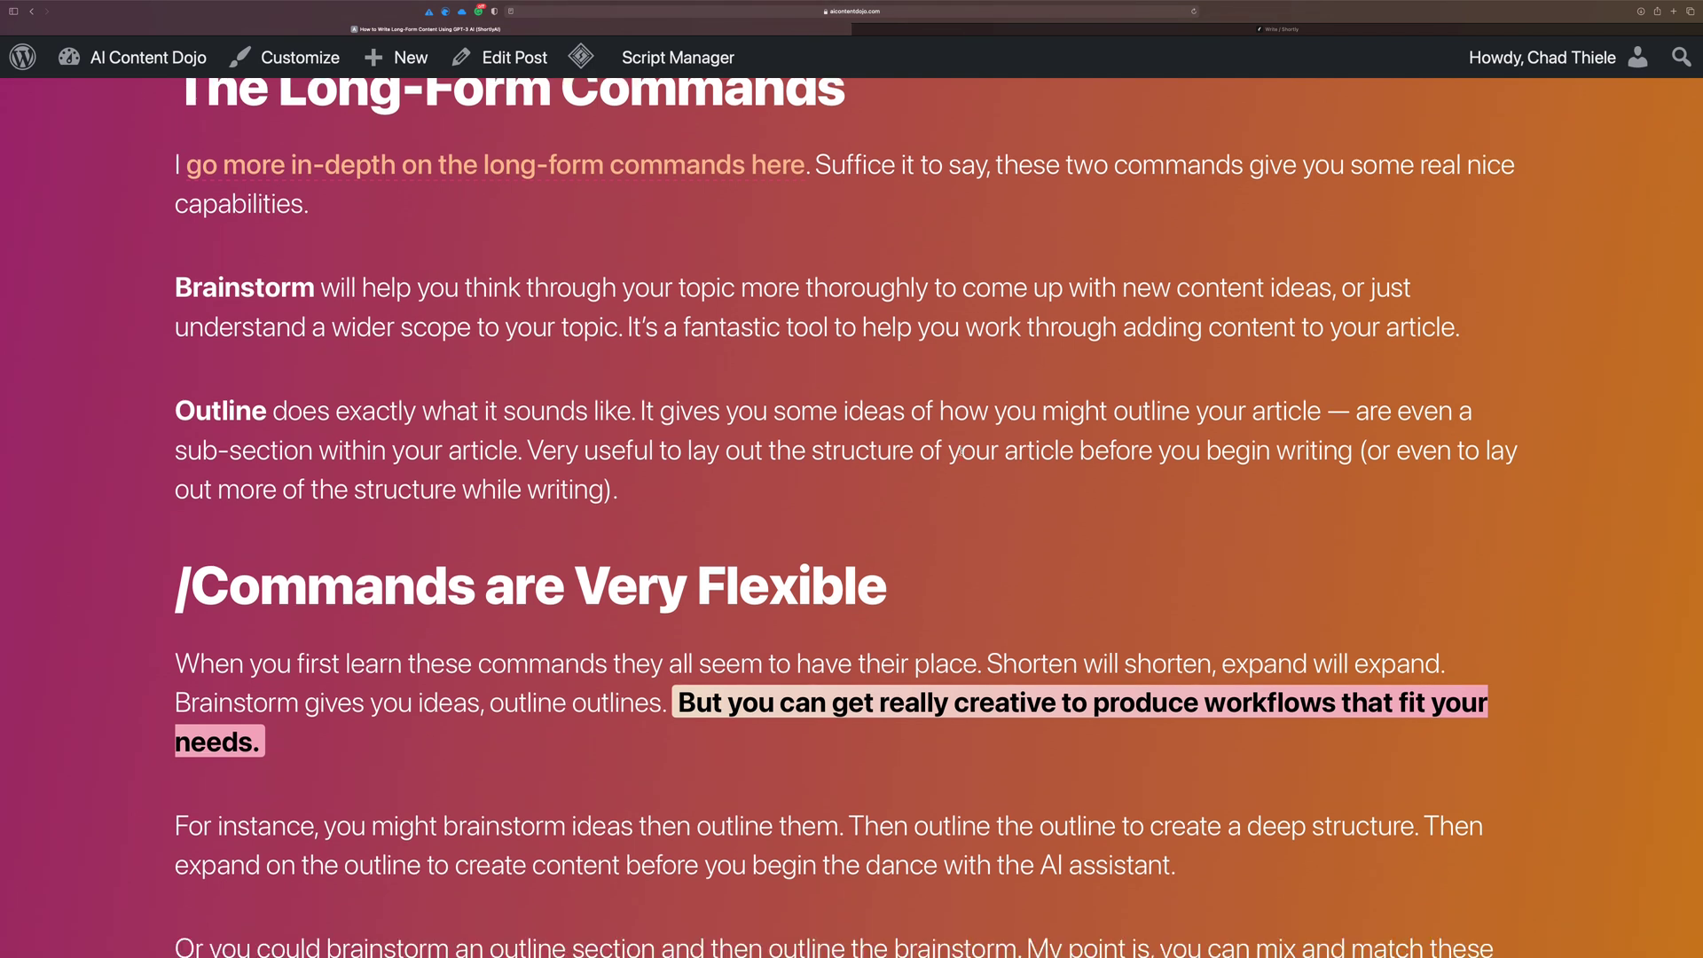
pyautogui.scroll(-2, 958, 453)
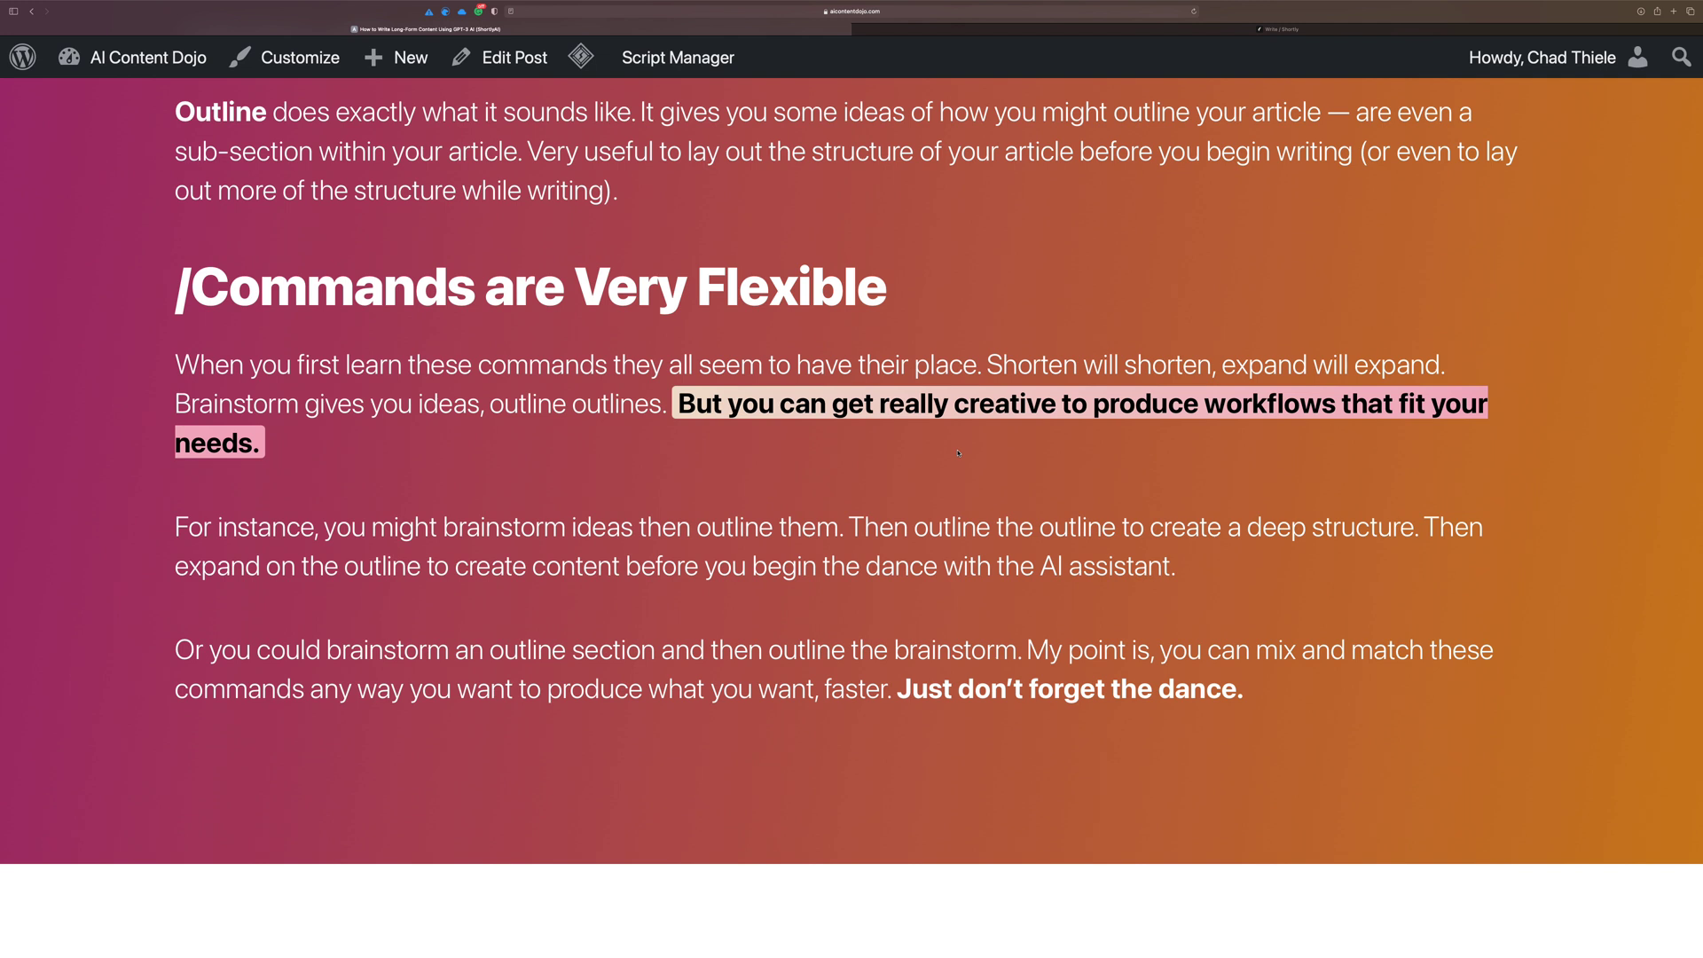
# Step: Read the guide's closing "Remember the Dance" and "Summary" sections
pyautogui.scroll(-15, 958, 452)
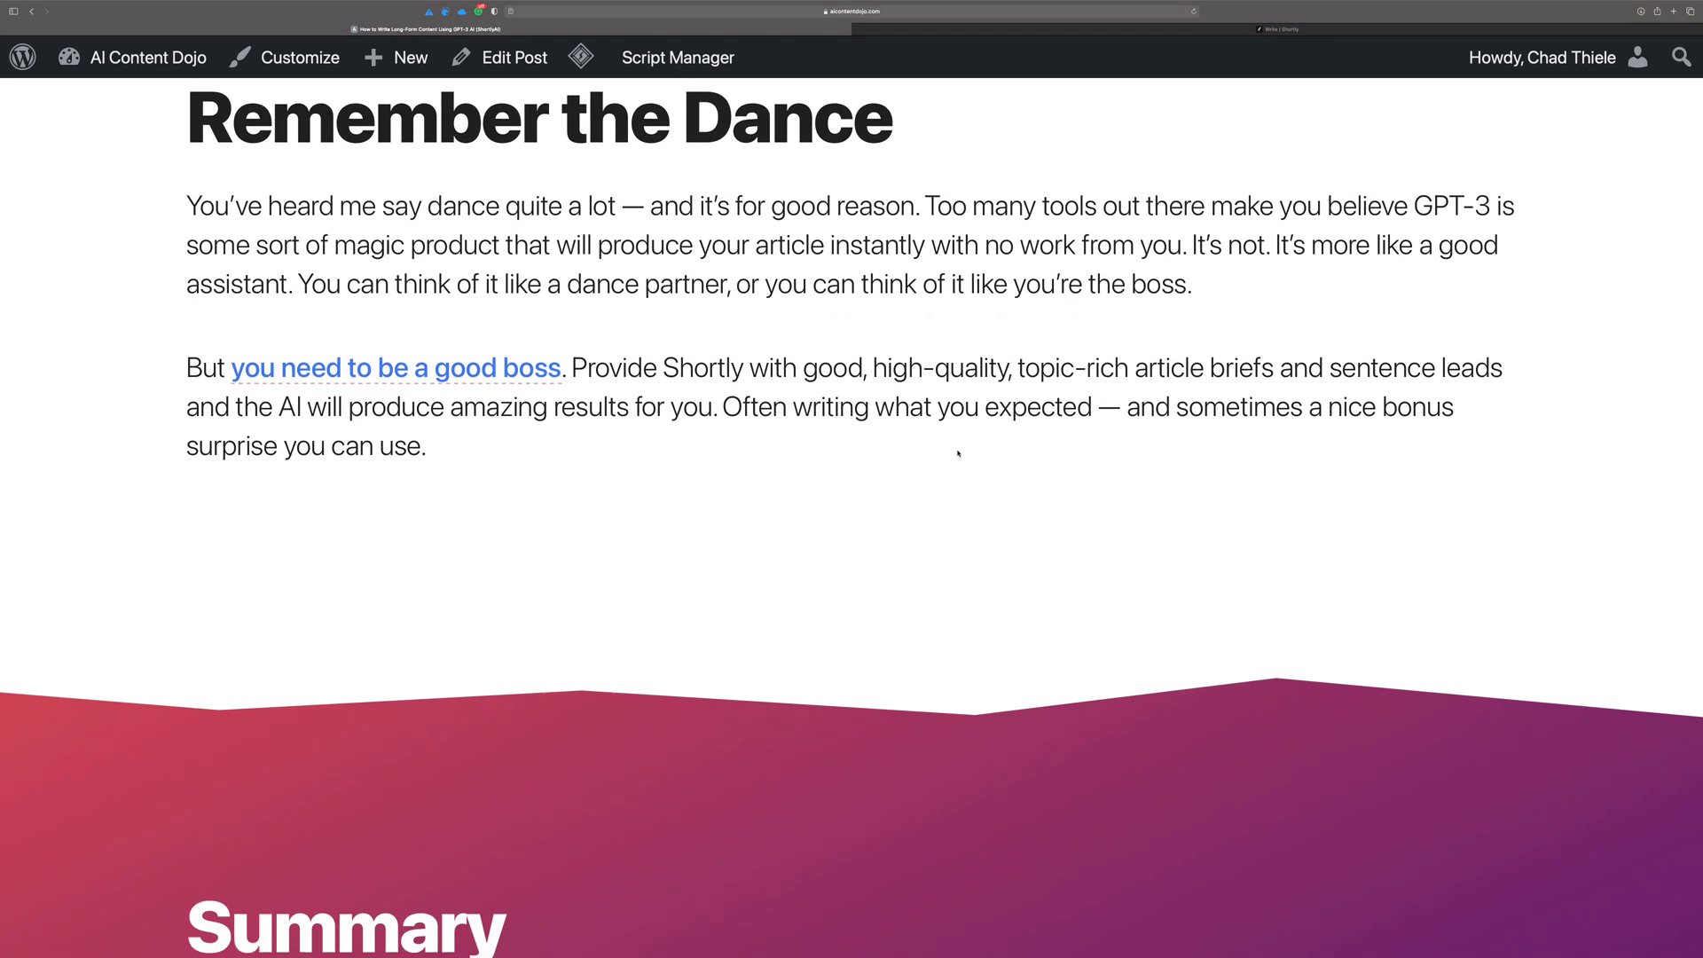
pyautogui.scroll(3, 958, 453)
pyautogui.scroll(1, 958, 451)
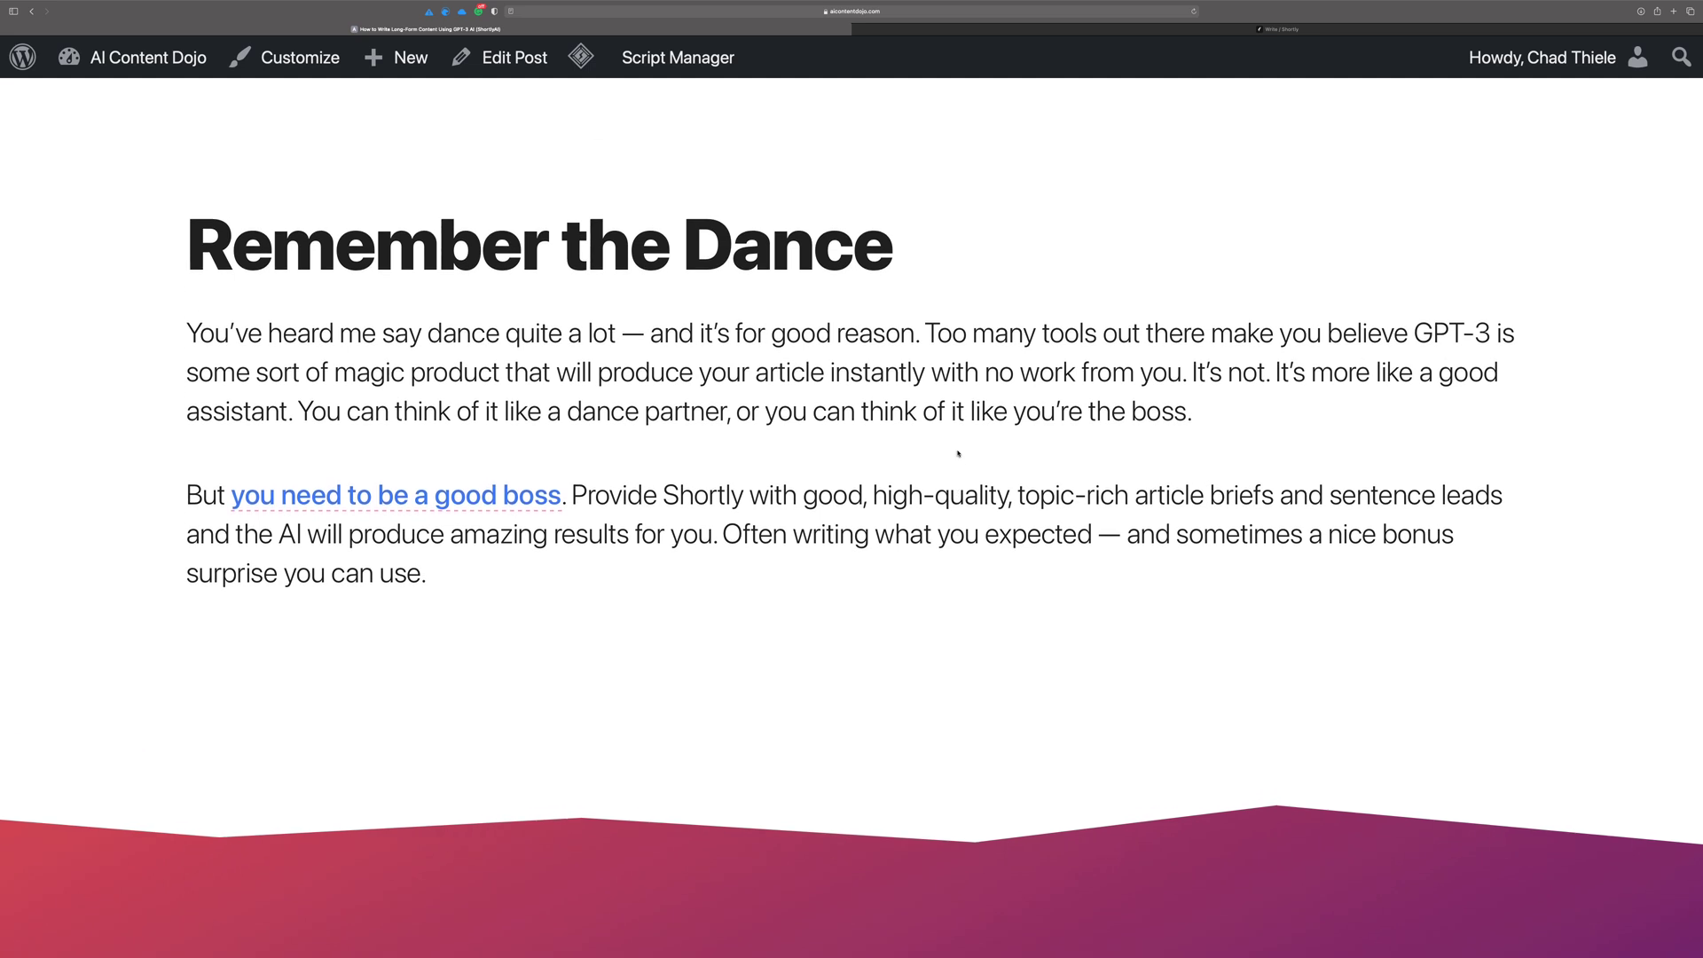
pyautogui.scroll(1, 957, 452)
pyautogui.scroll(-2, 958, 452)
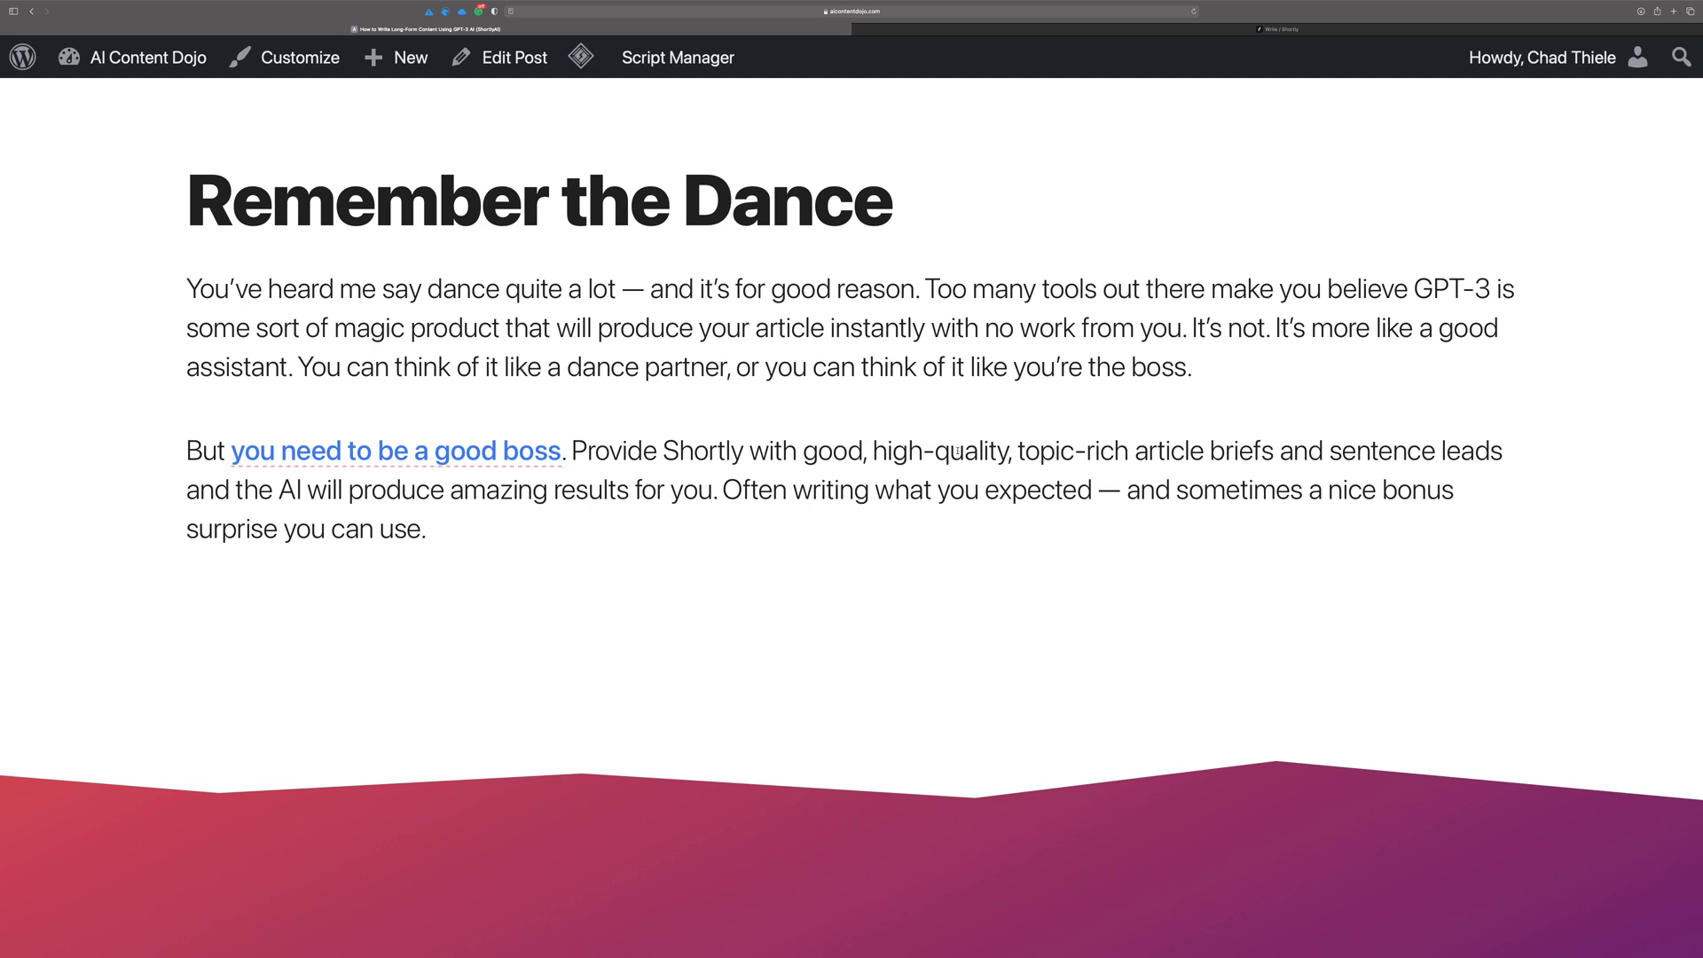
pyautogui.scroll(-9, 958, 452)
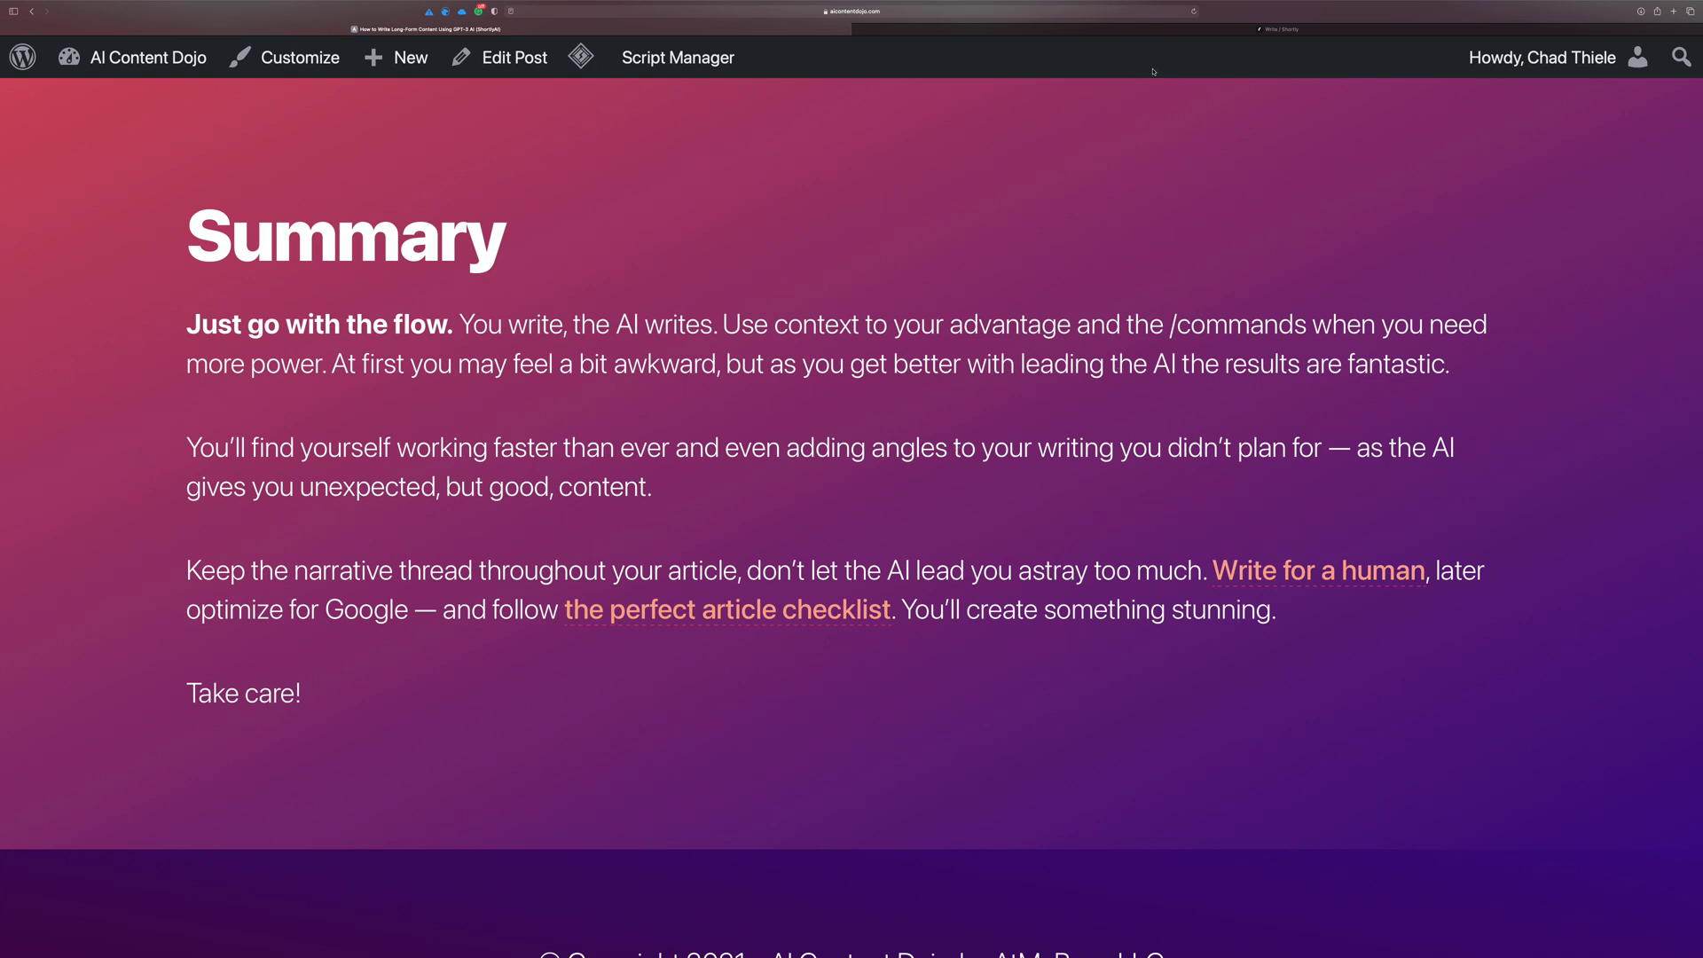
# Step: View the opening of the ShortlyAI draft, then compare it with the beginning of the published article
pyautogui.click(1150, 29)
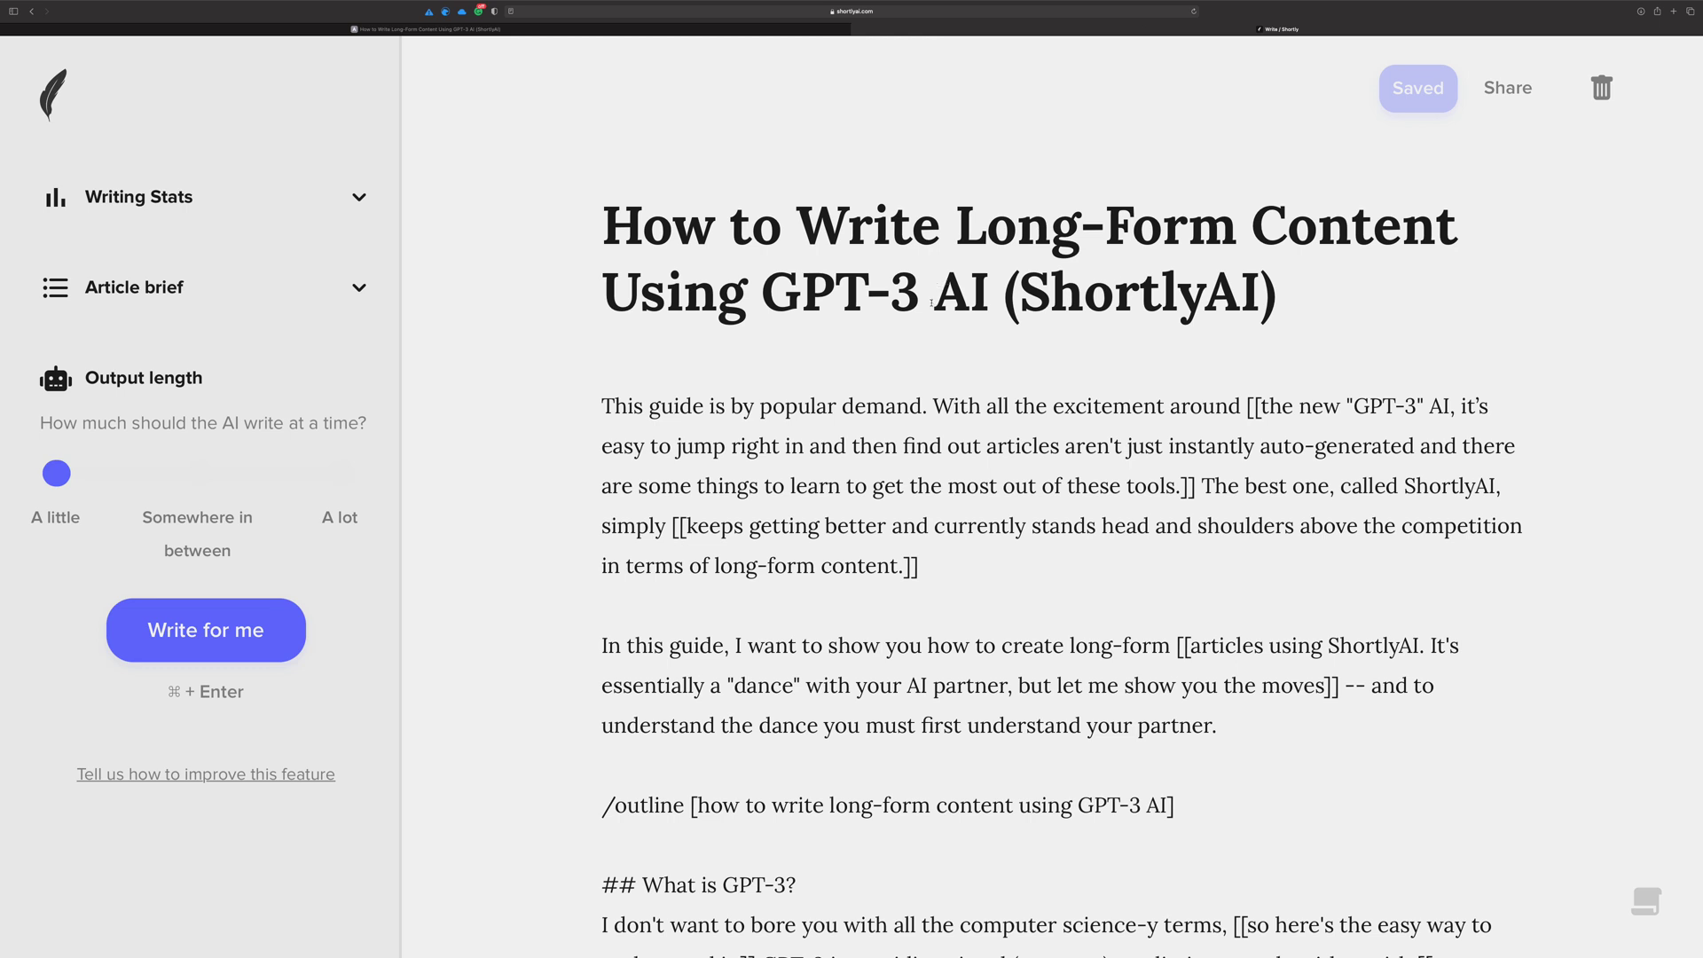
pyautogui.scroll(-1, 931, 302)
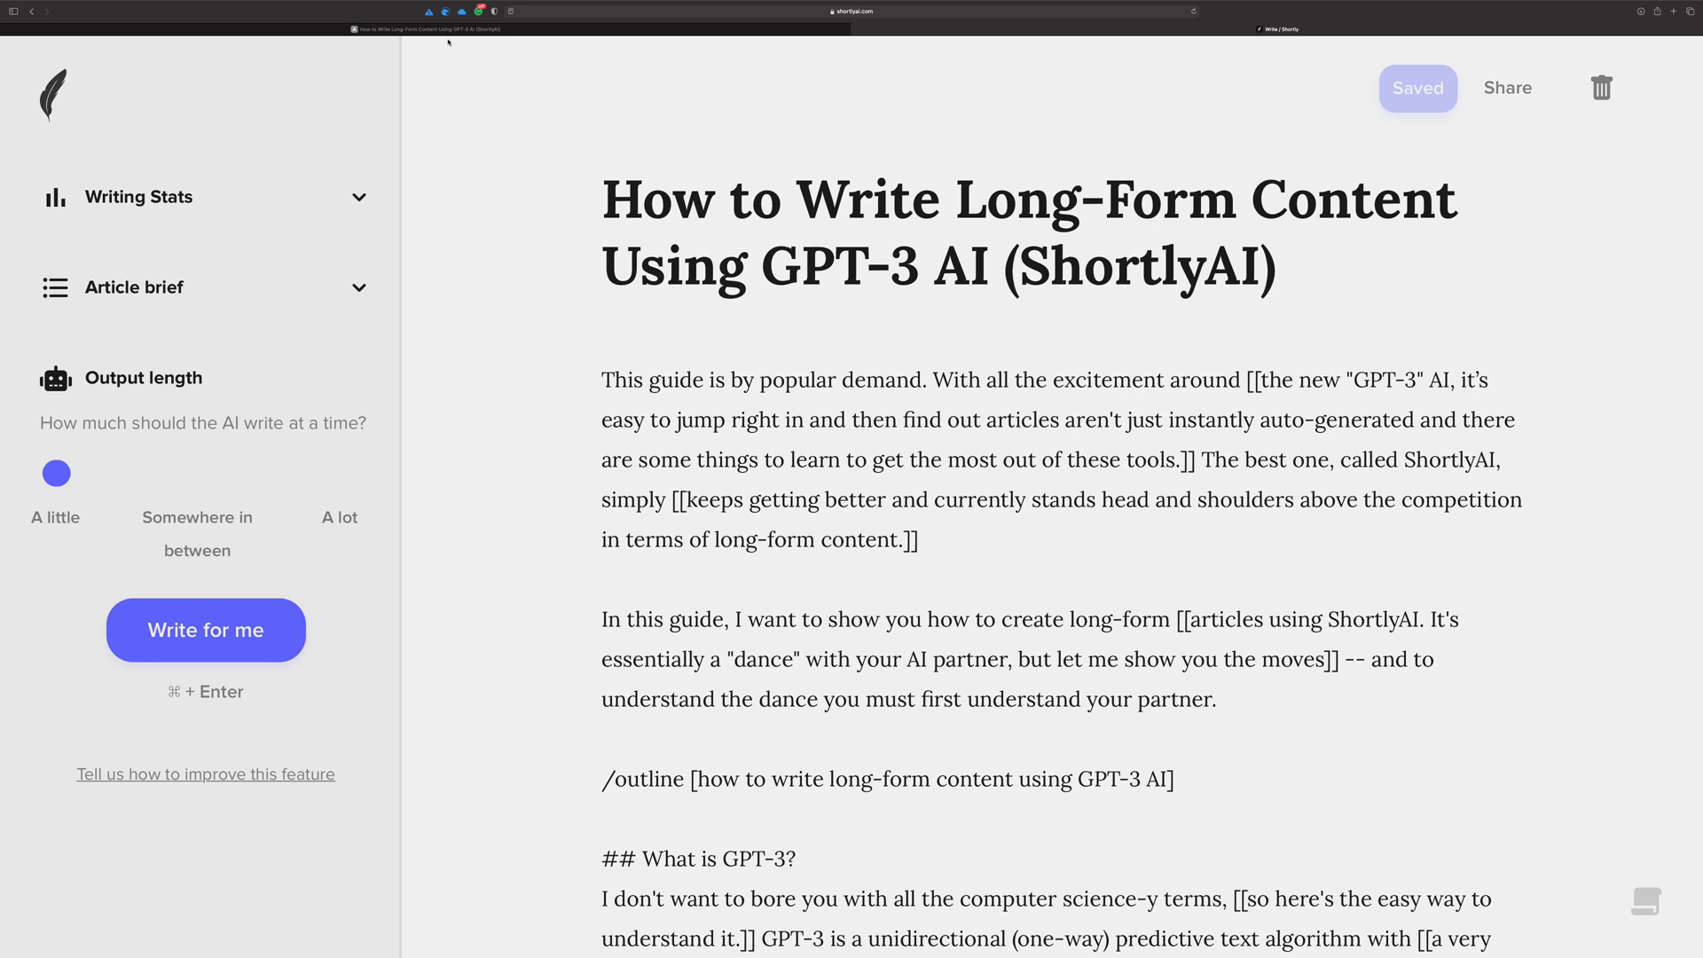
pyautogui.click(448, 30)
pyautogui.scroll(15, 767, 412)
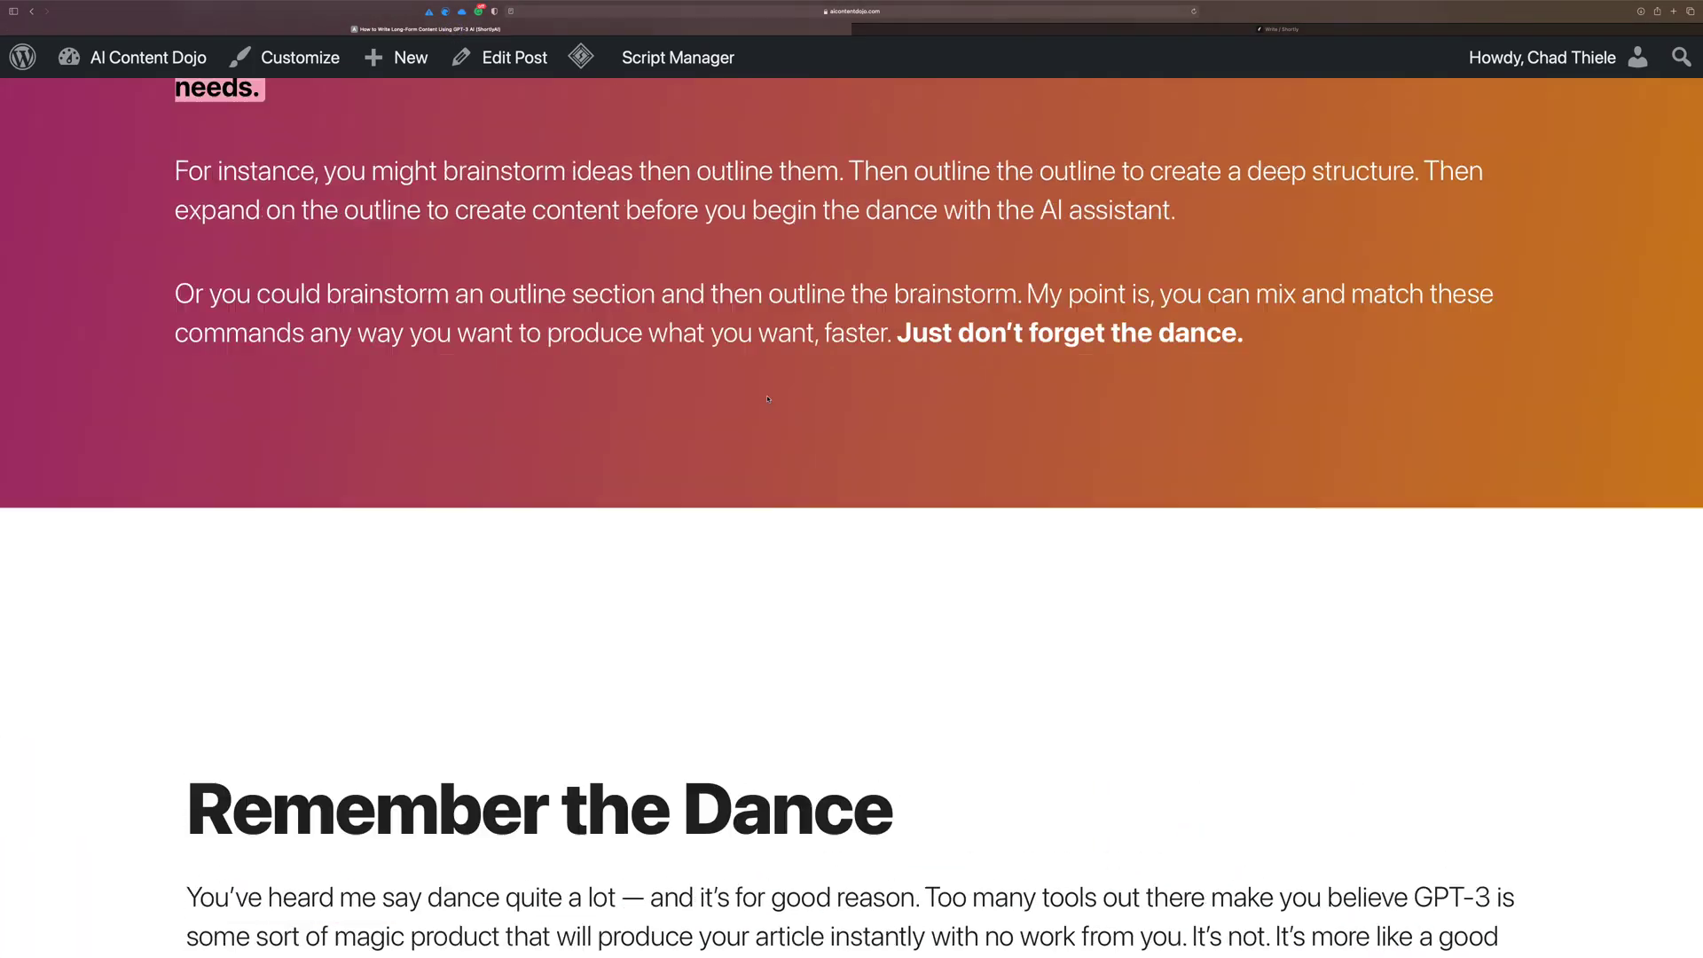
pyautogui.scroll(15, 767, 399)
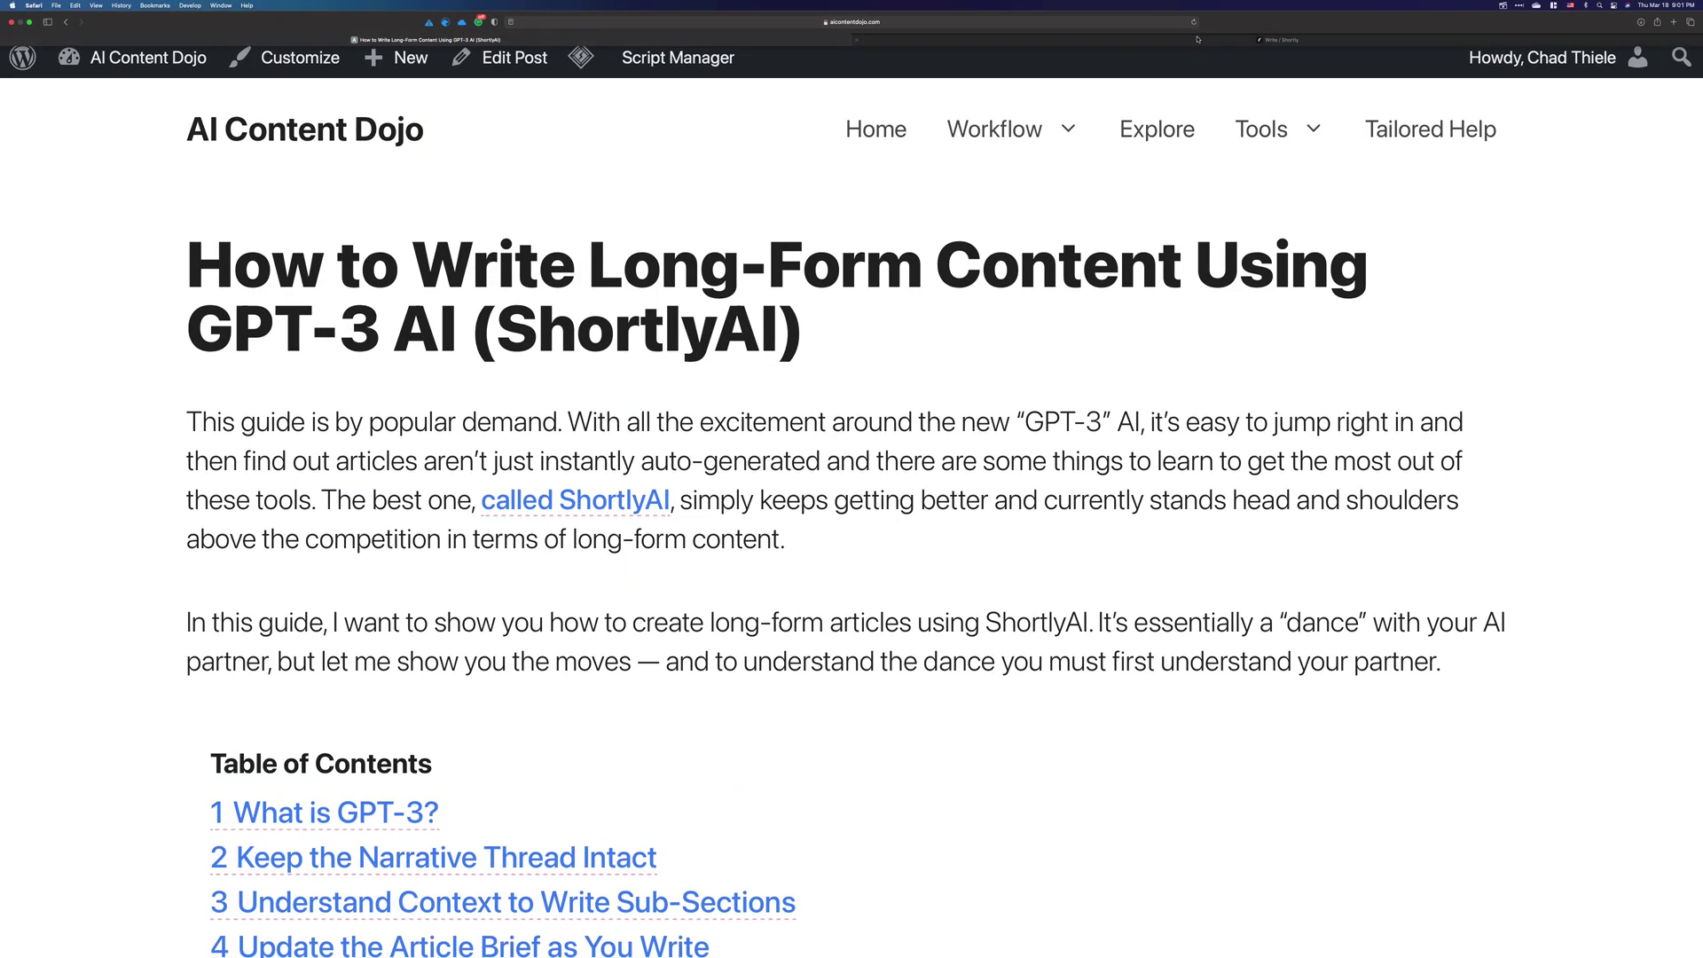
# Step: Switch to the ShortlyAI draft, check its writing stats and collapse them again
pyautogui.click(1196, 39)
pyautogui.click(359, 197)
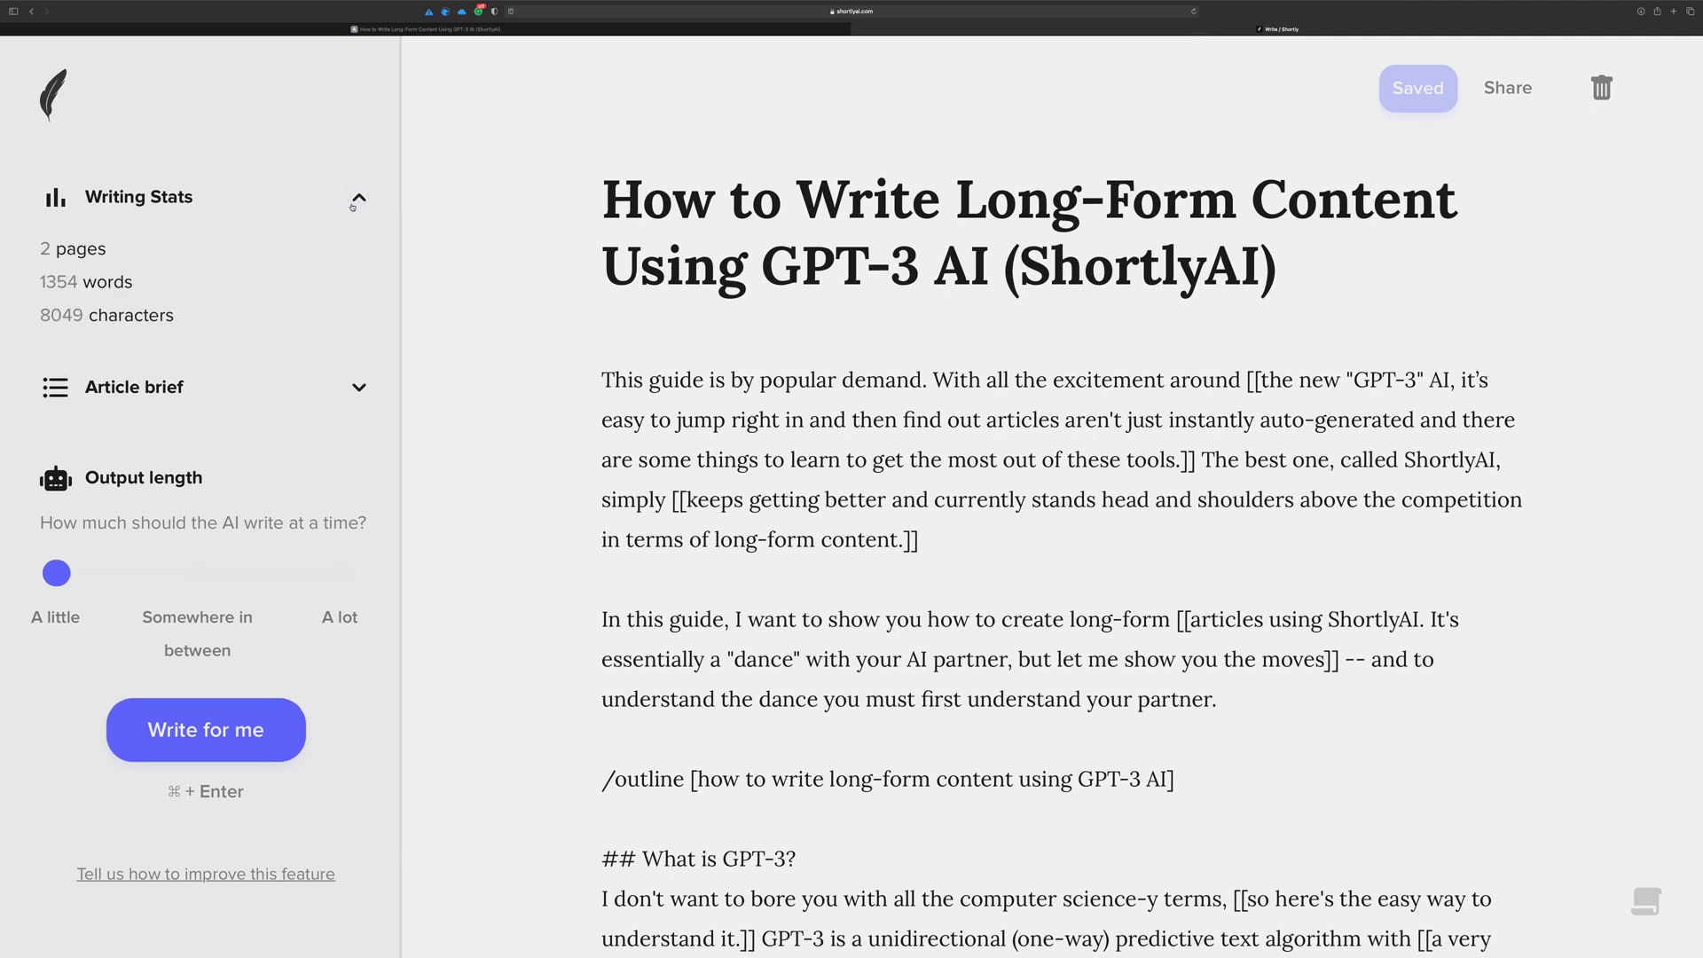
pyautogui.click(354, 202)
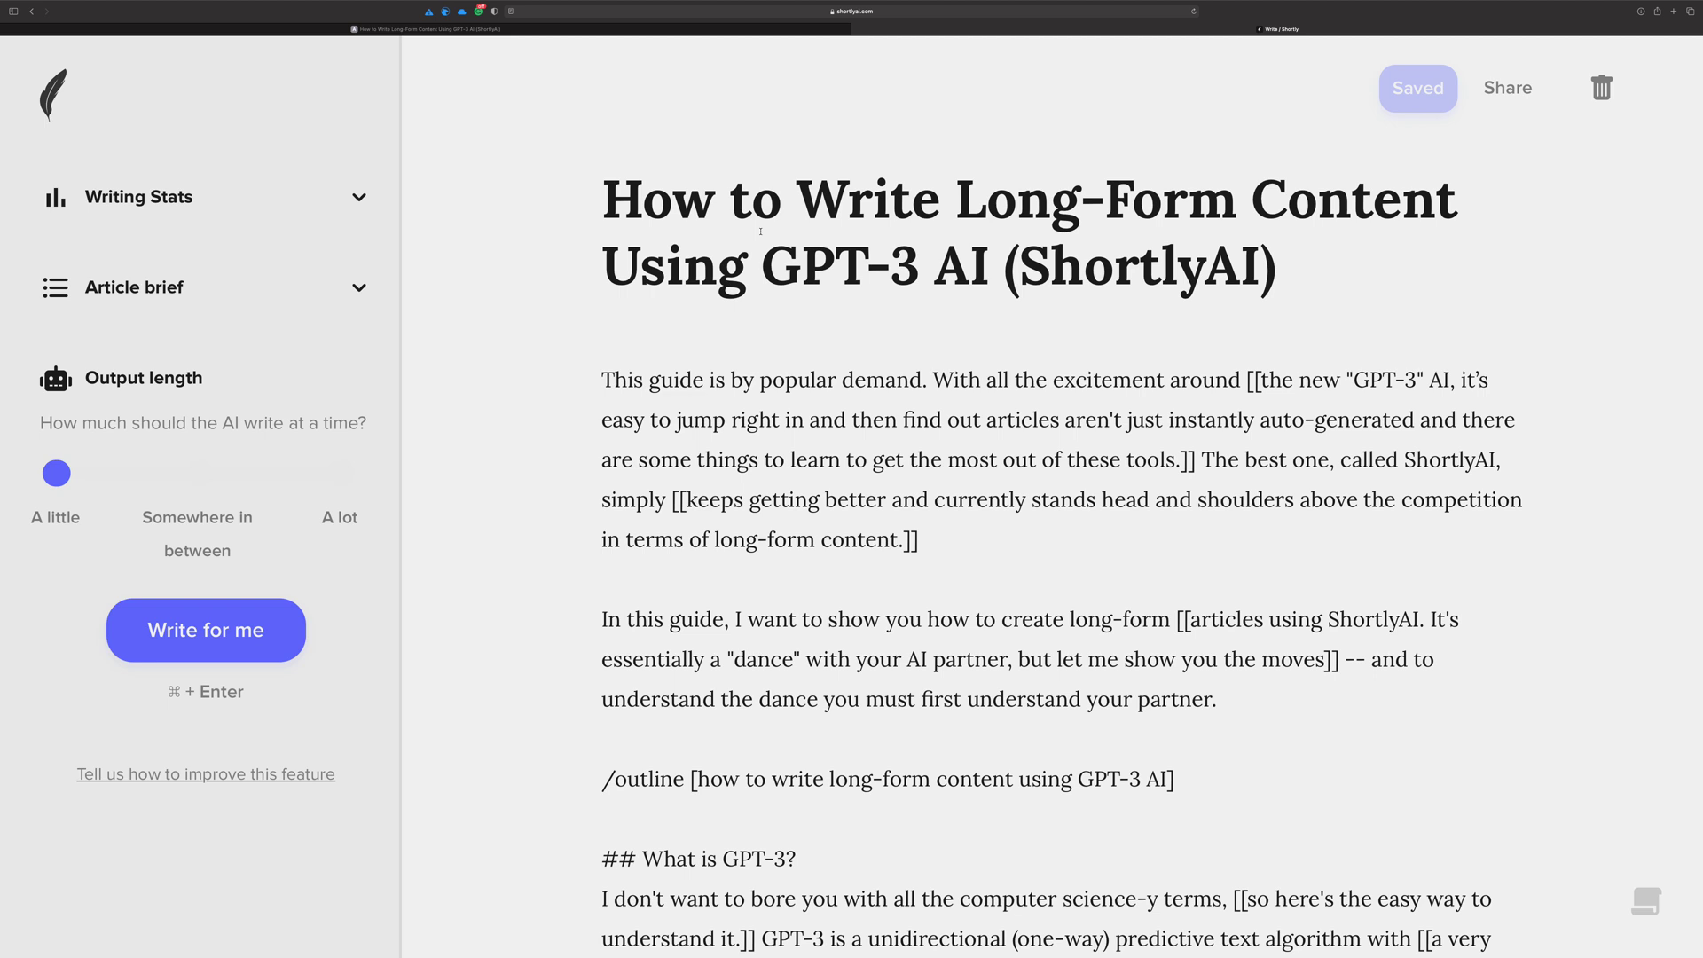
# Step: Highlight the first paragraph's double-bracketed passage starting "the new "GPT-3" AI" and expand the article brief
pyautogui.scroll(-3, 755, 224)
pyautogui.scroll(4, 763, 228)
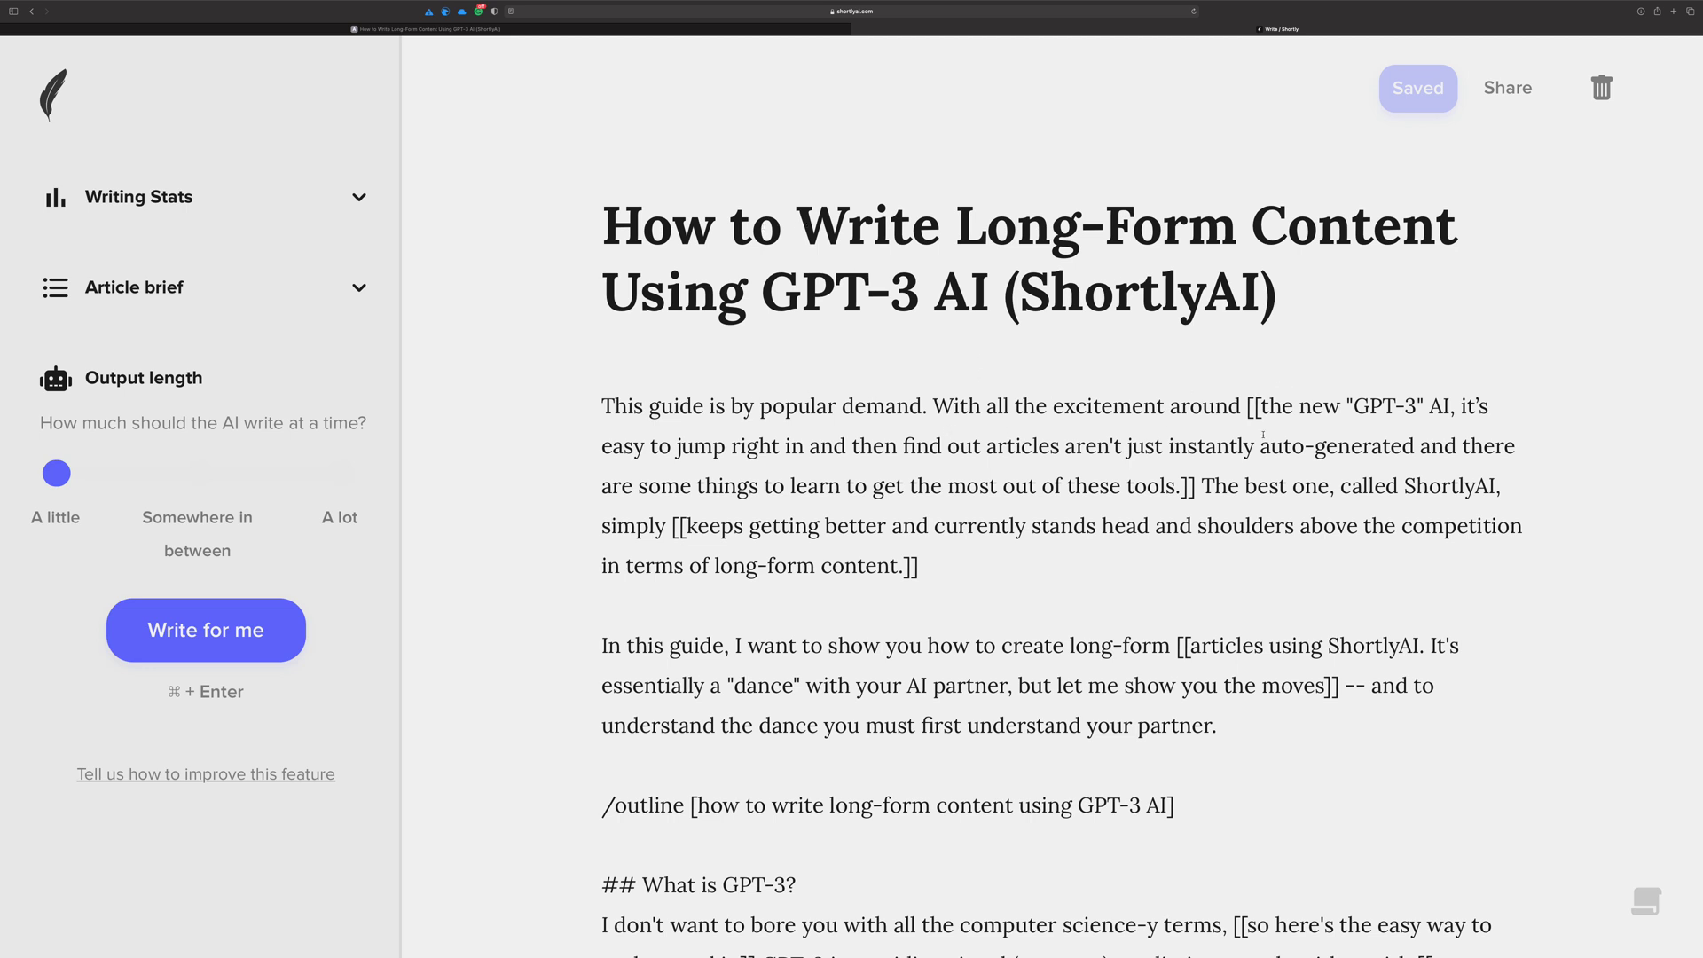
pyautogui.moveTo(1244, 408); pyautogui.dragTo(1262, 408)
pyautogui.moveTo(1196, 484); pyautogui.dragTo(1180, 485)
pyautogui.moveTo(1259, 406); pyautogui.dragTo(1183, 485)
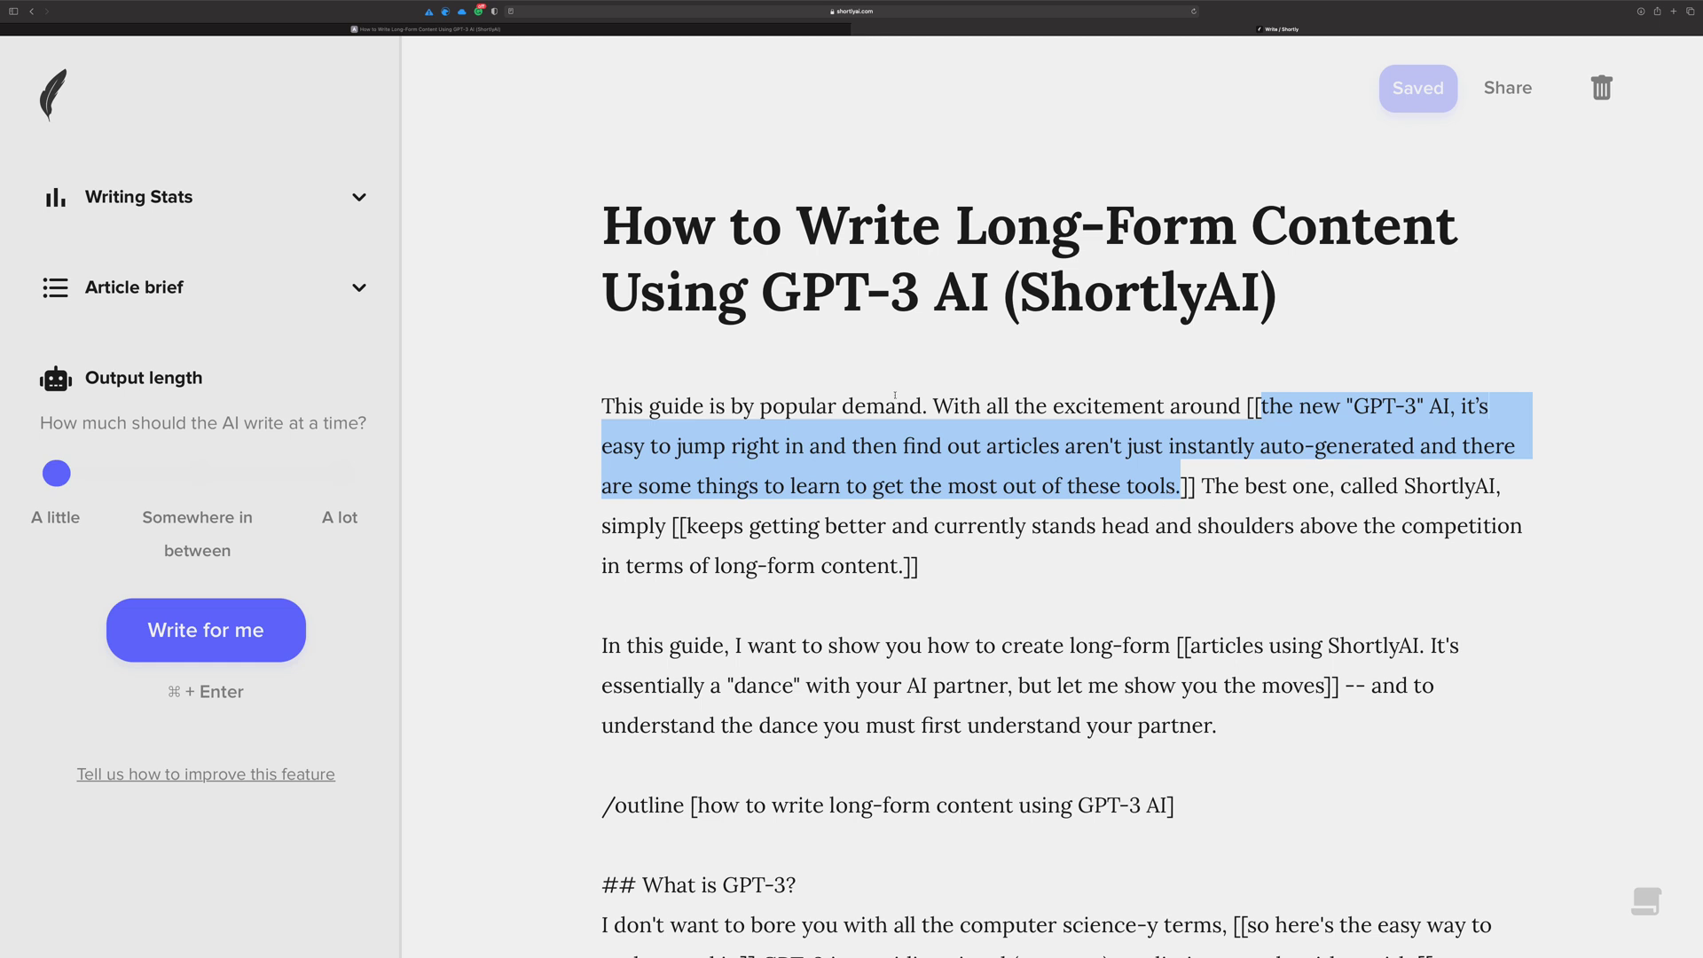
pyautogui.click(354, 288)
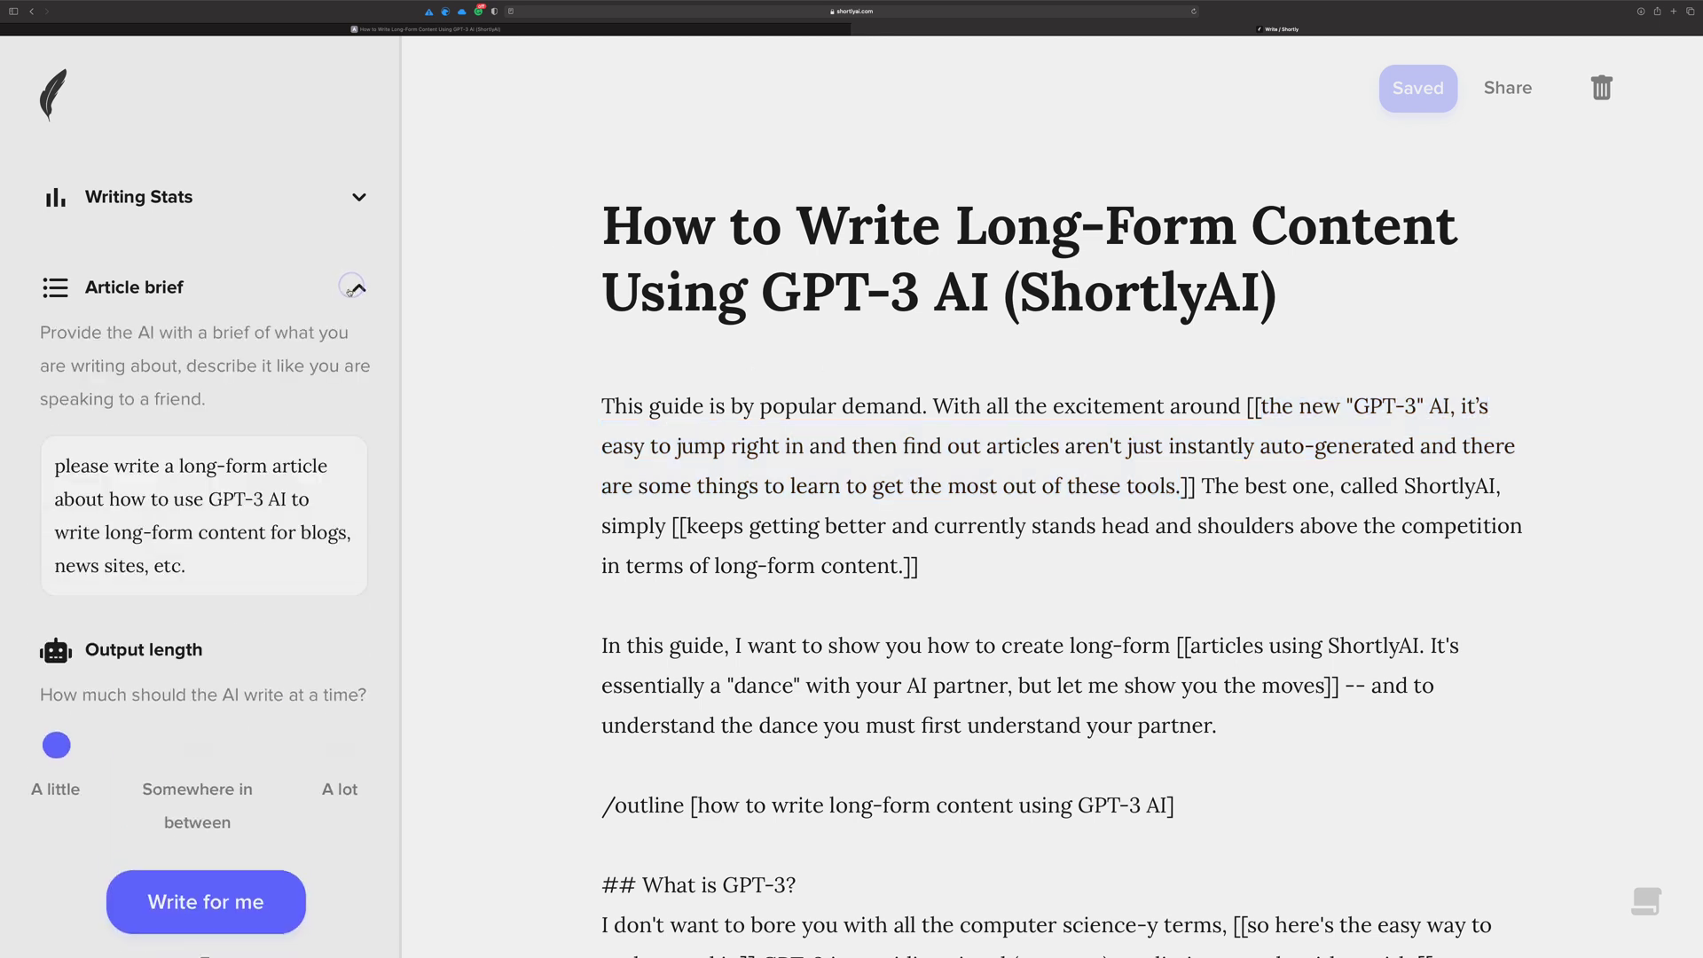
# Step: Review the article brief and the output length setting, then collapse the article brief
pyautogui.scroll(-1, 208, 494)
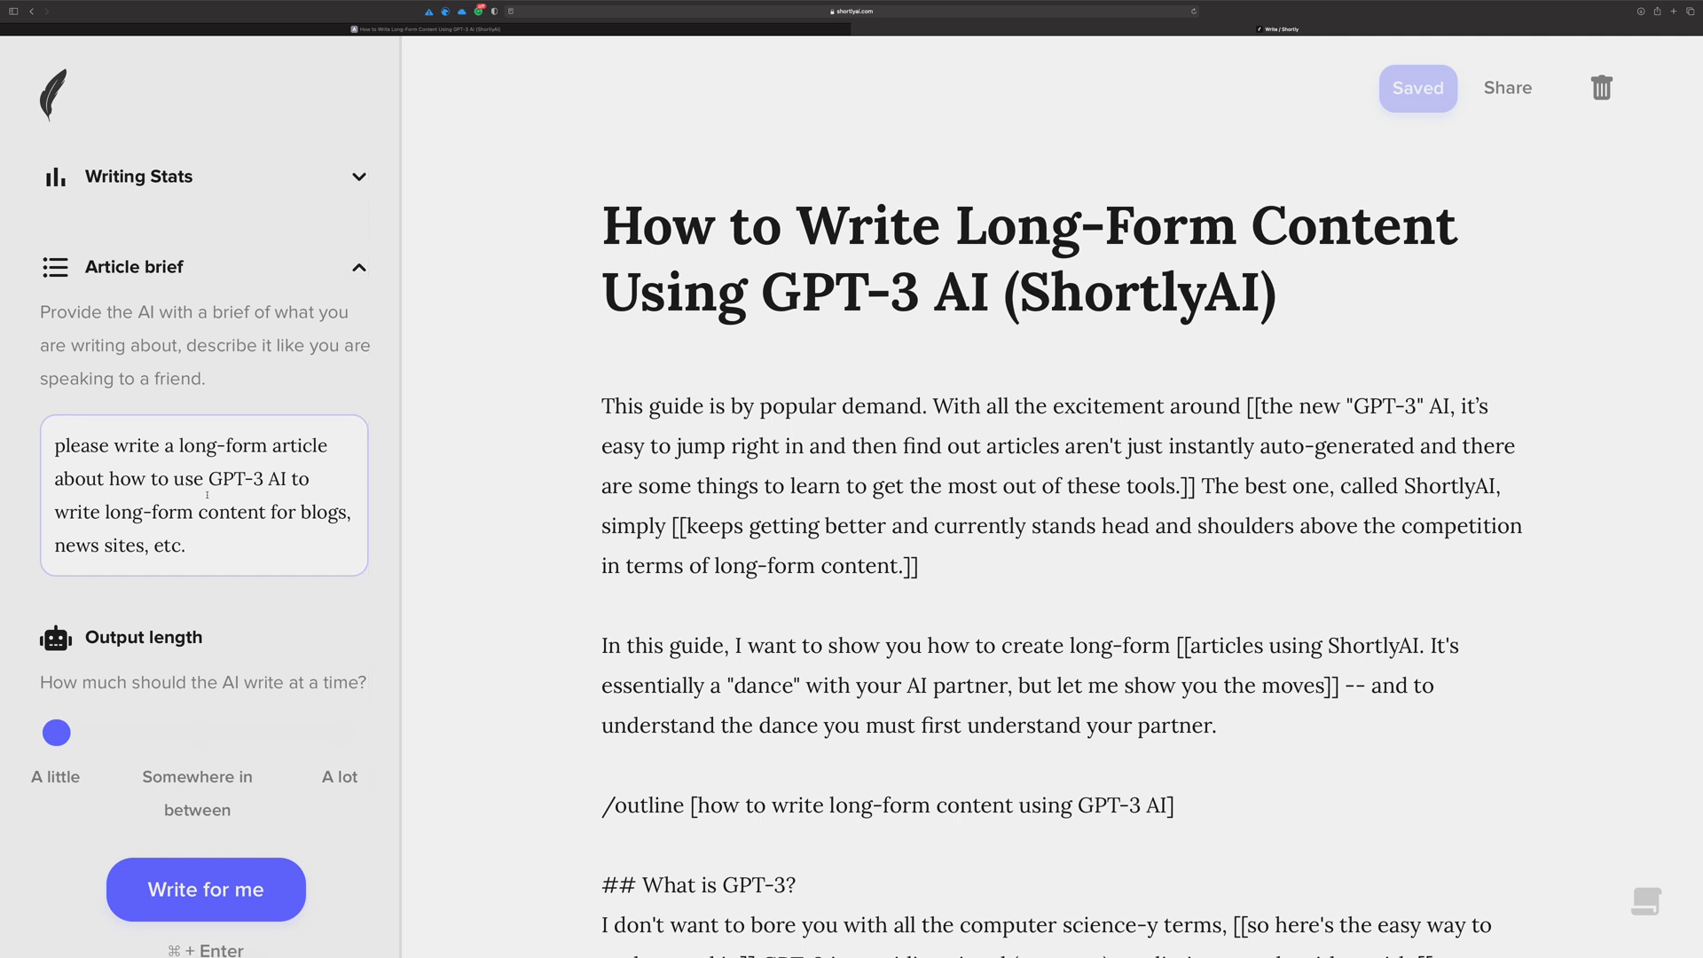
pyautogui.scroll(-3, 207, 495)
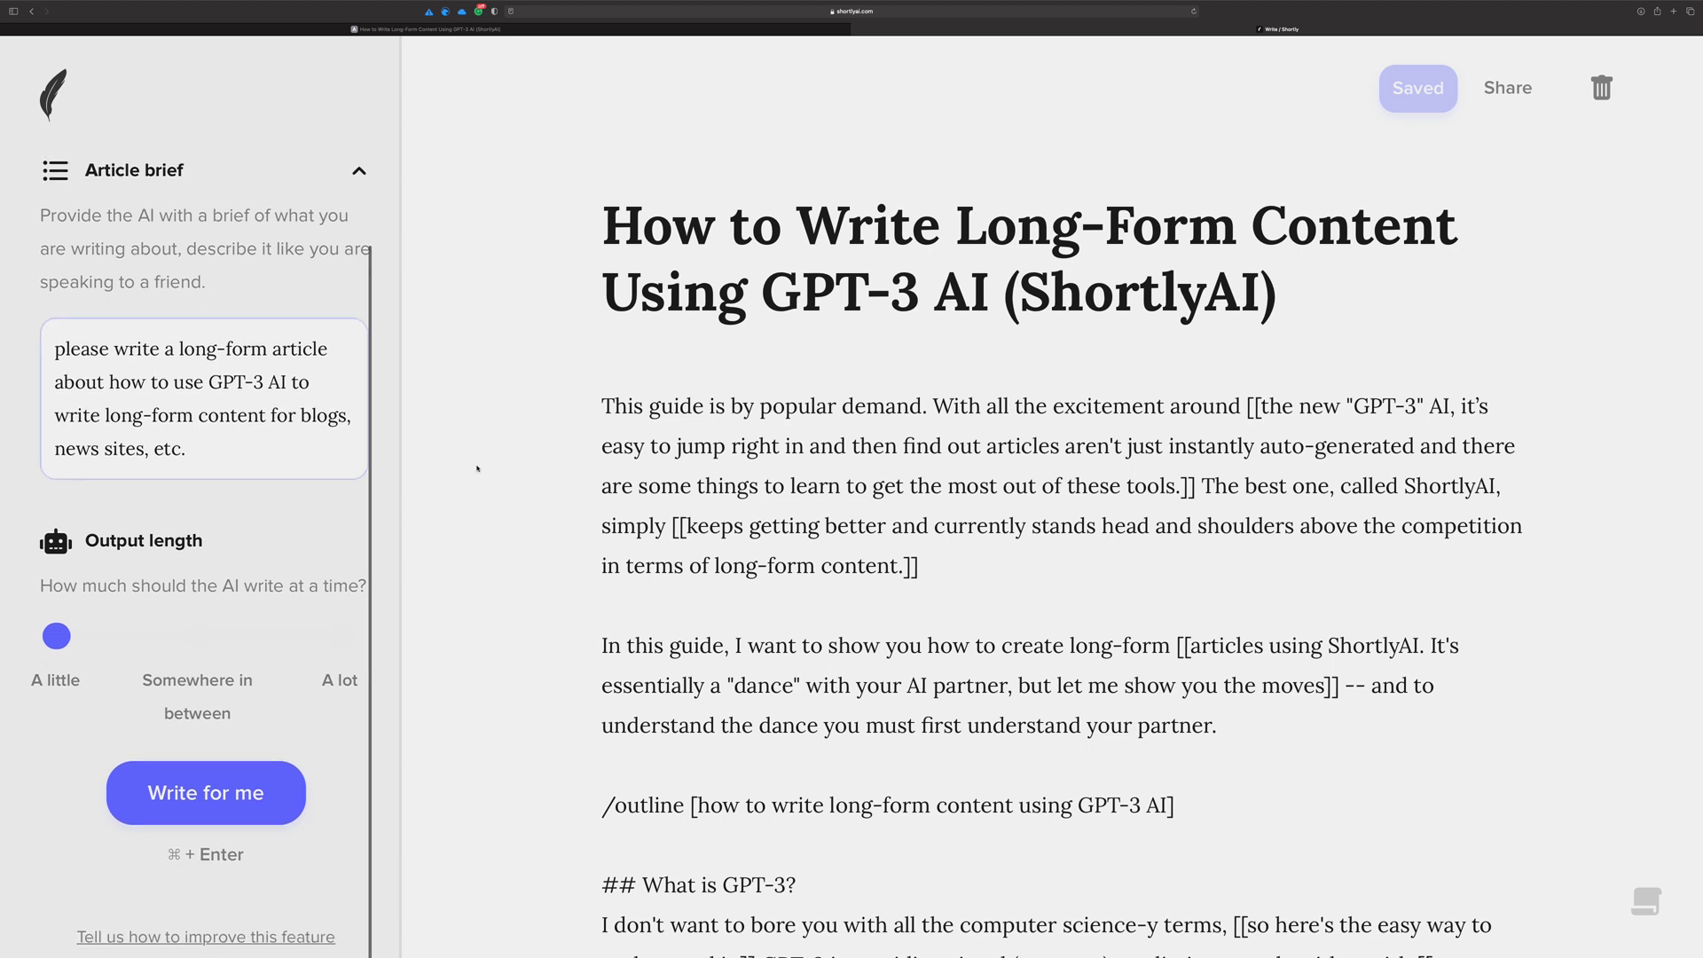
pyautogui.scroll(-5, 792, 486)
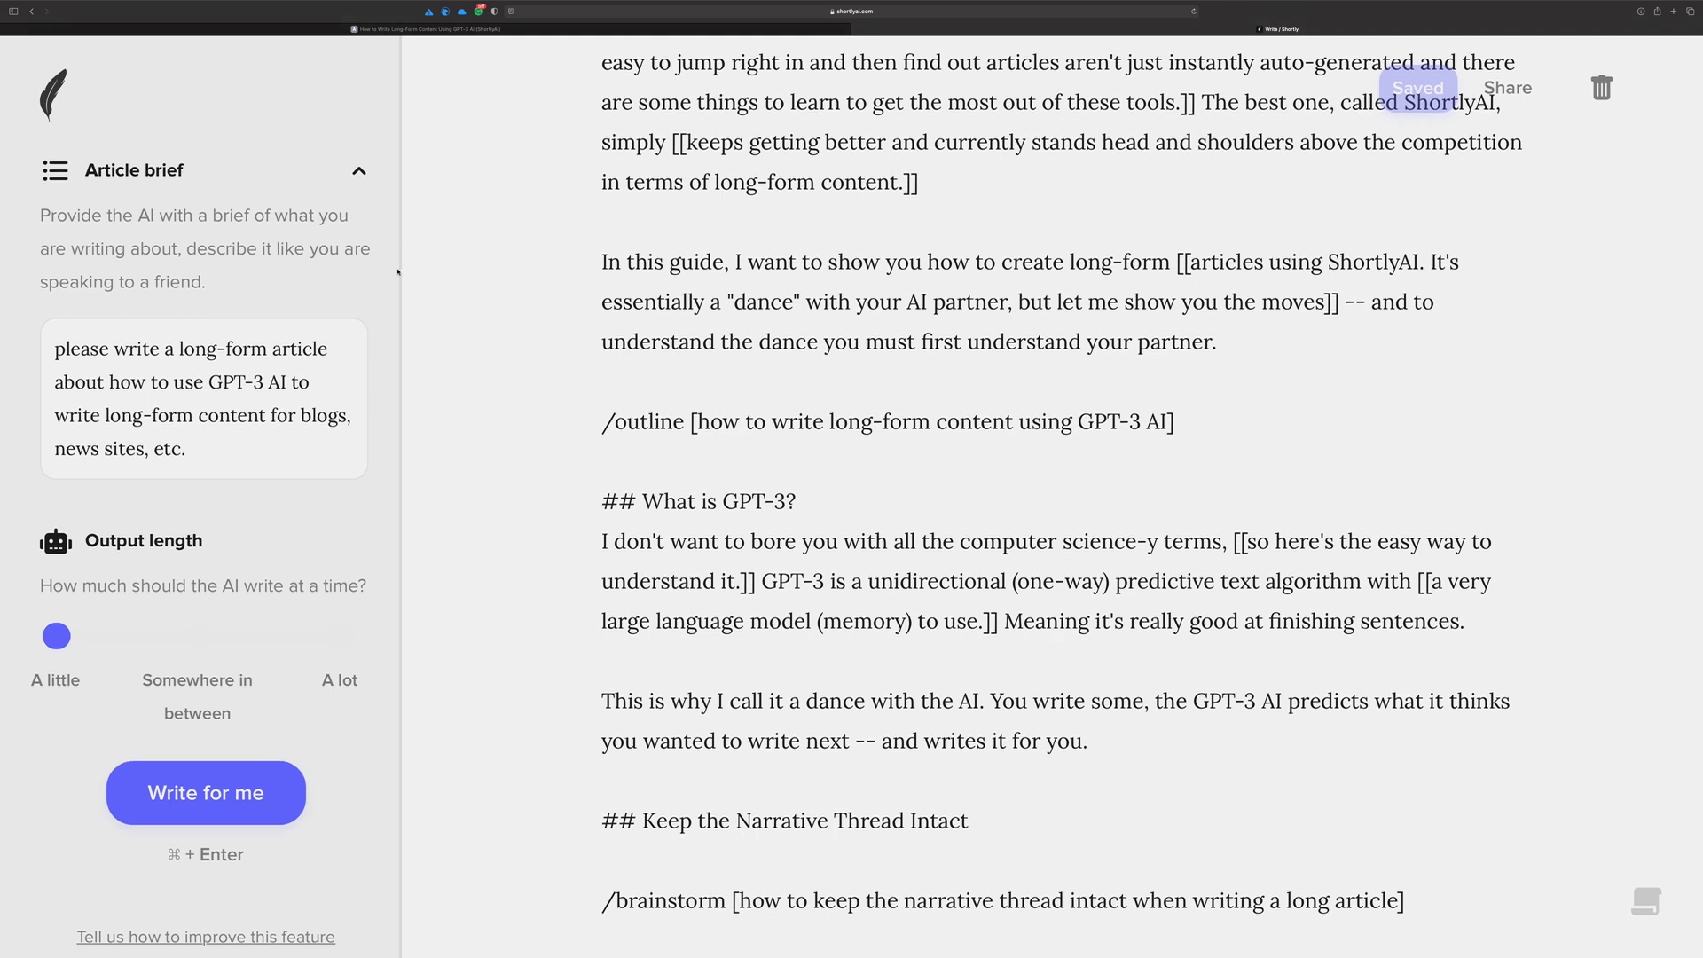
pyautogui.click(359, 169)
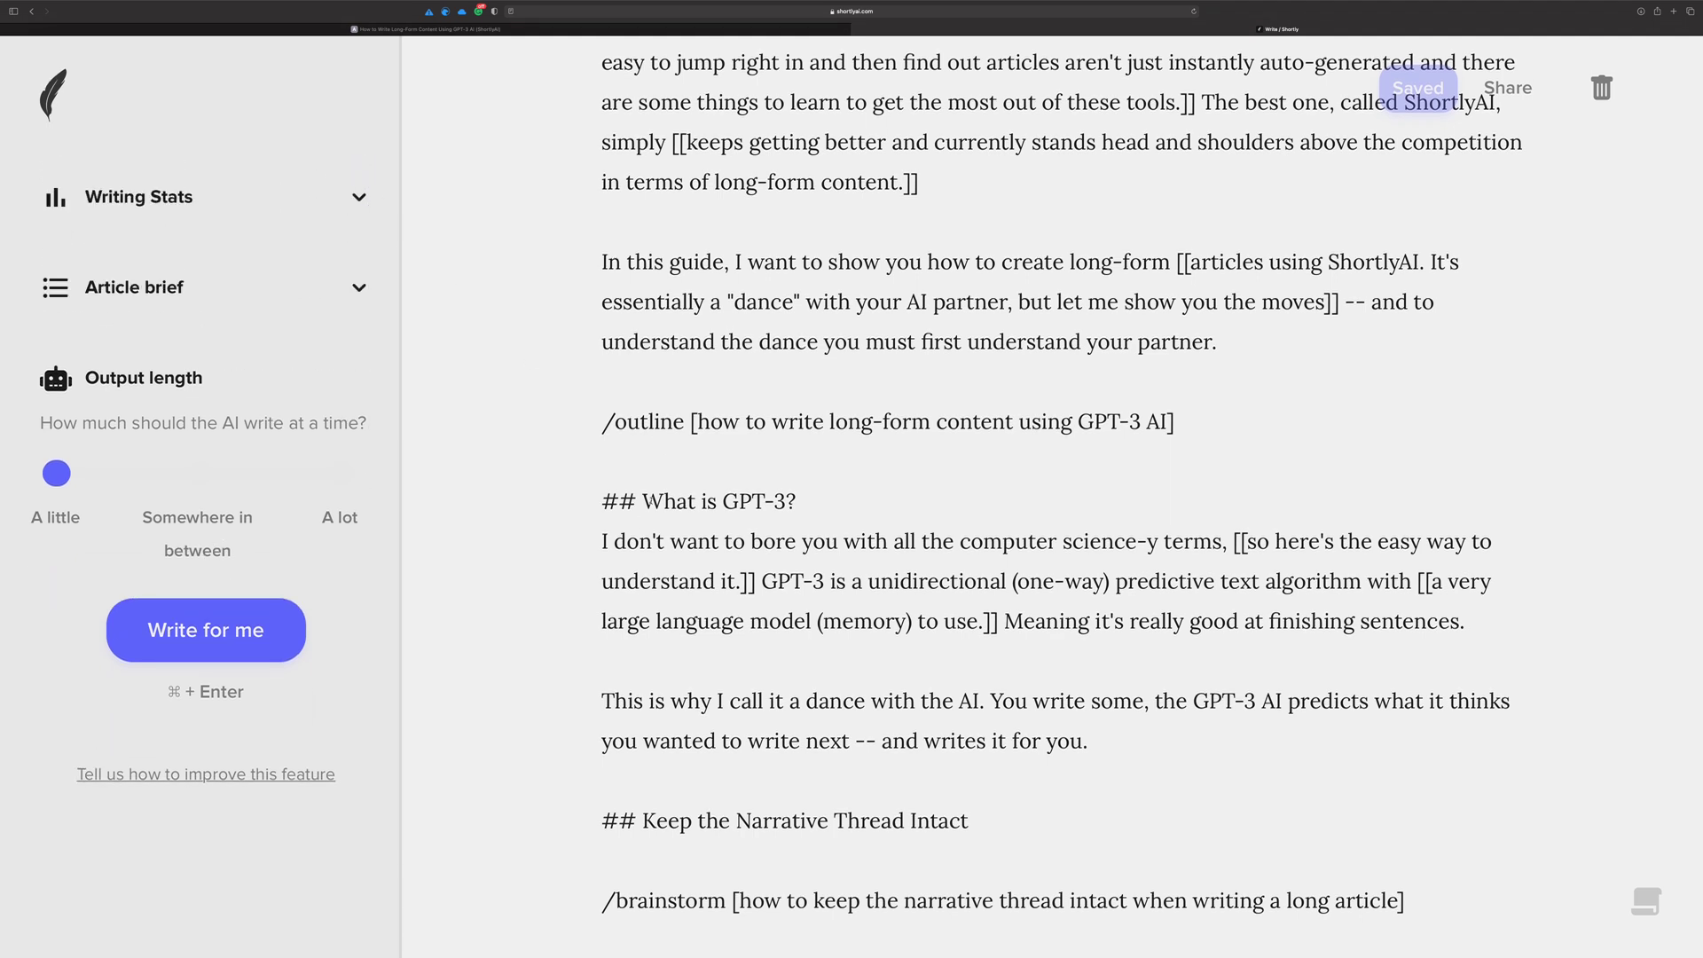
# Step: Highlight the "## What is GPT-3?" heading and its leading "##" marker in the draft
pyautogui.moveTo(643, 501); pyautogui.dragTo(601, 501)
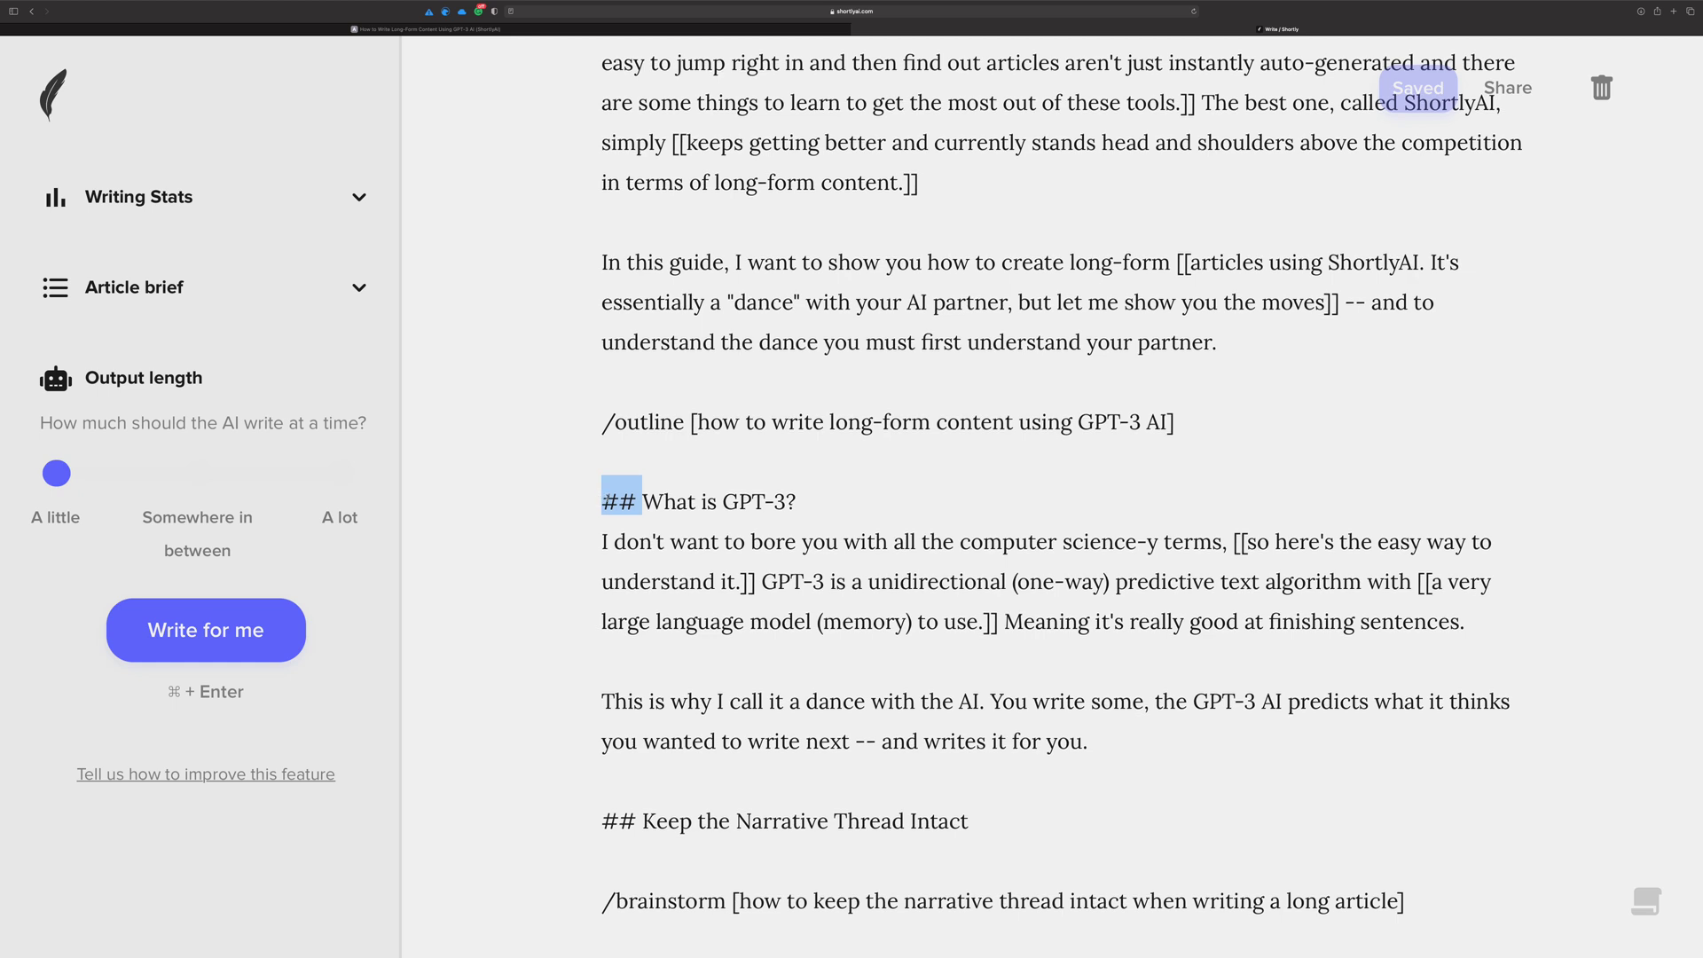
pyautogui.moveTo(801, 501); pyautogui.dragTo(582, 494)
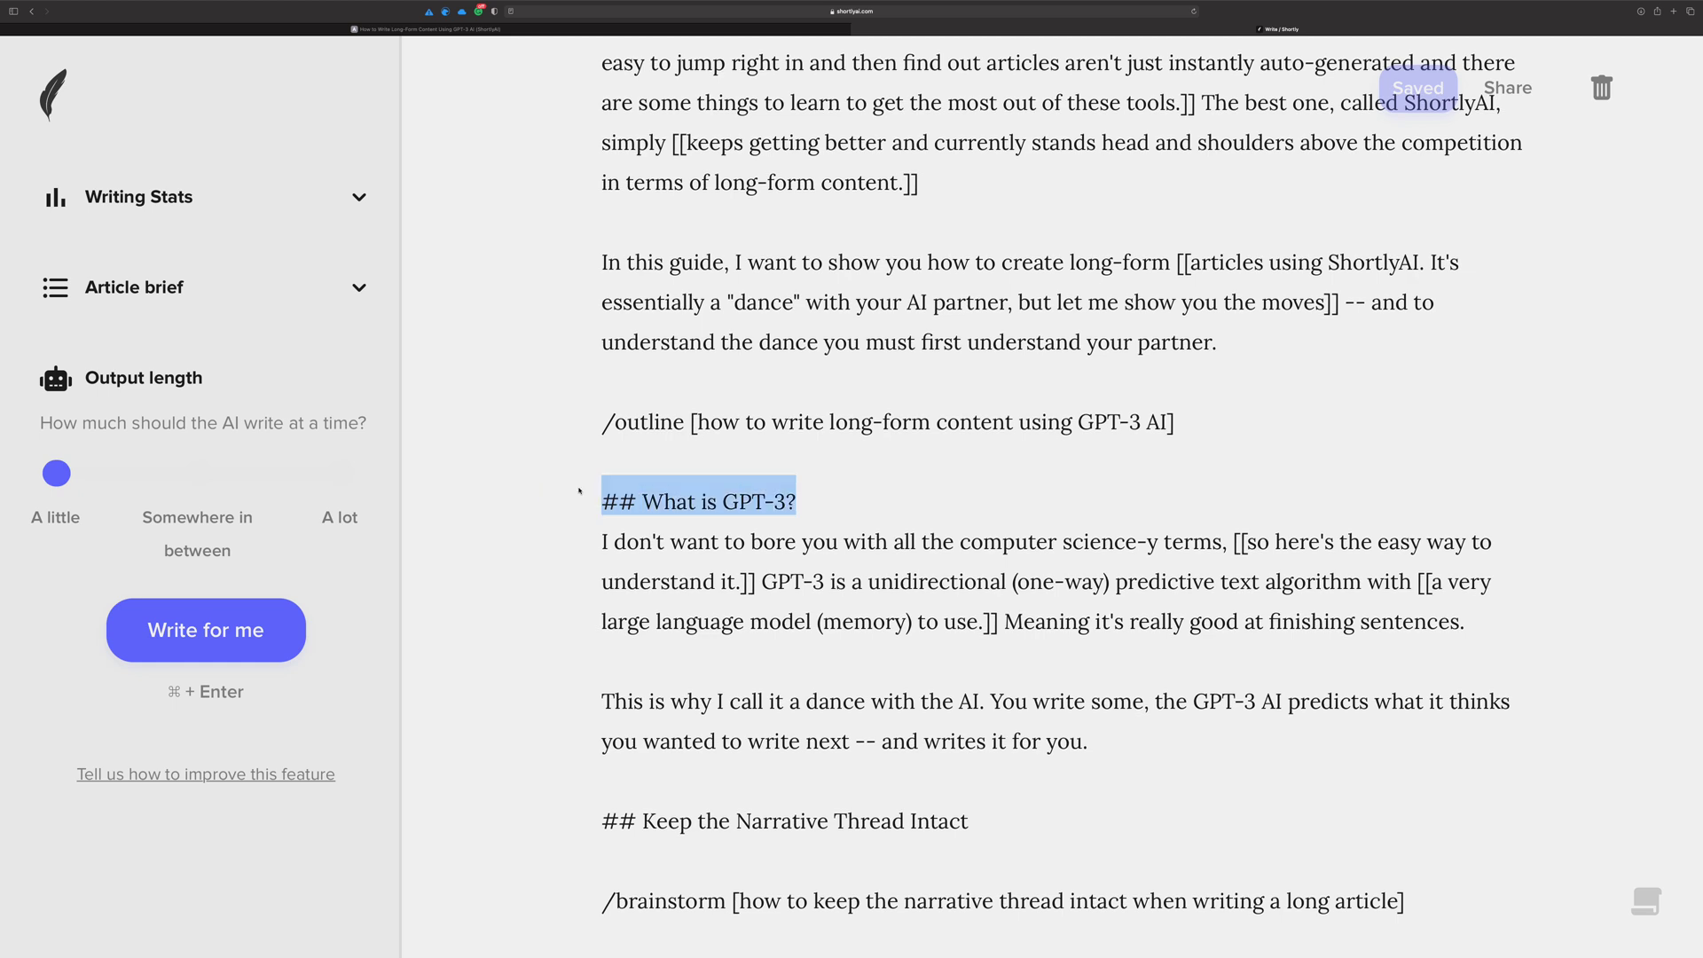
pyautogui.click(641, 501)
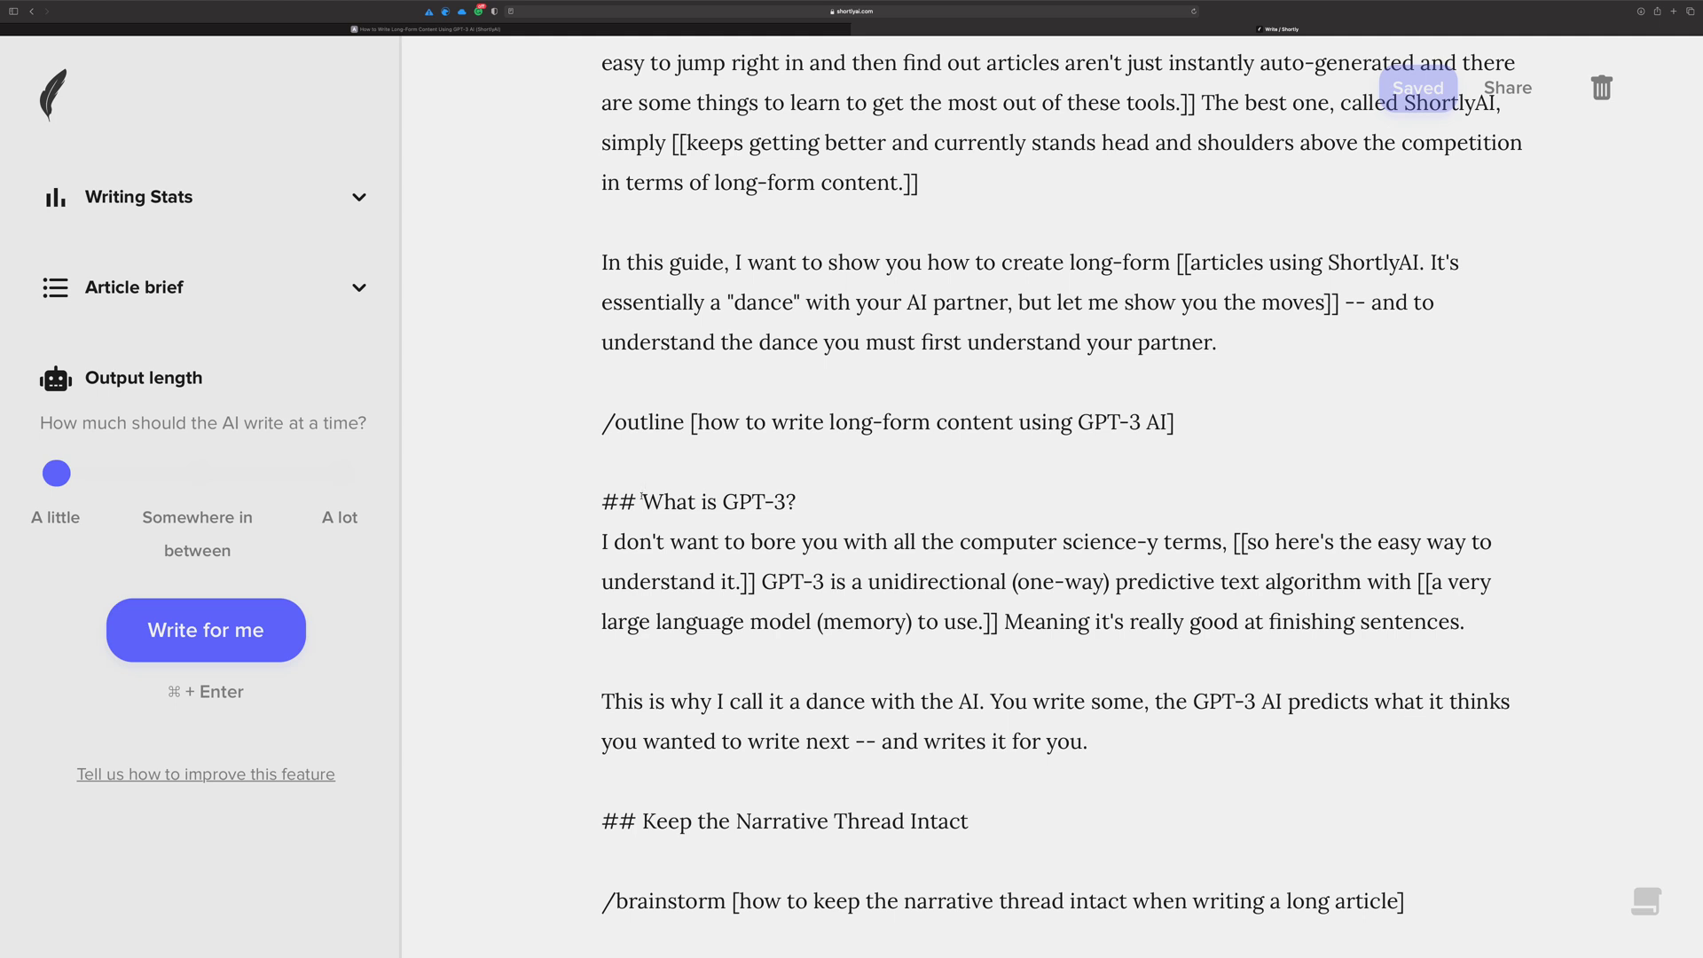
pyautogui.scroll(-2, 638, 497)
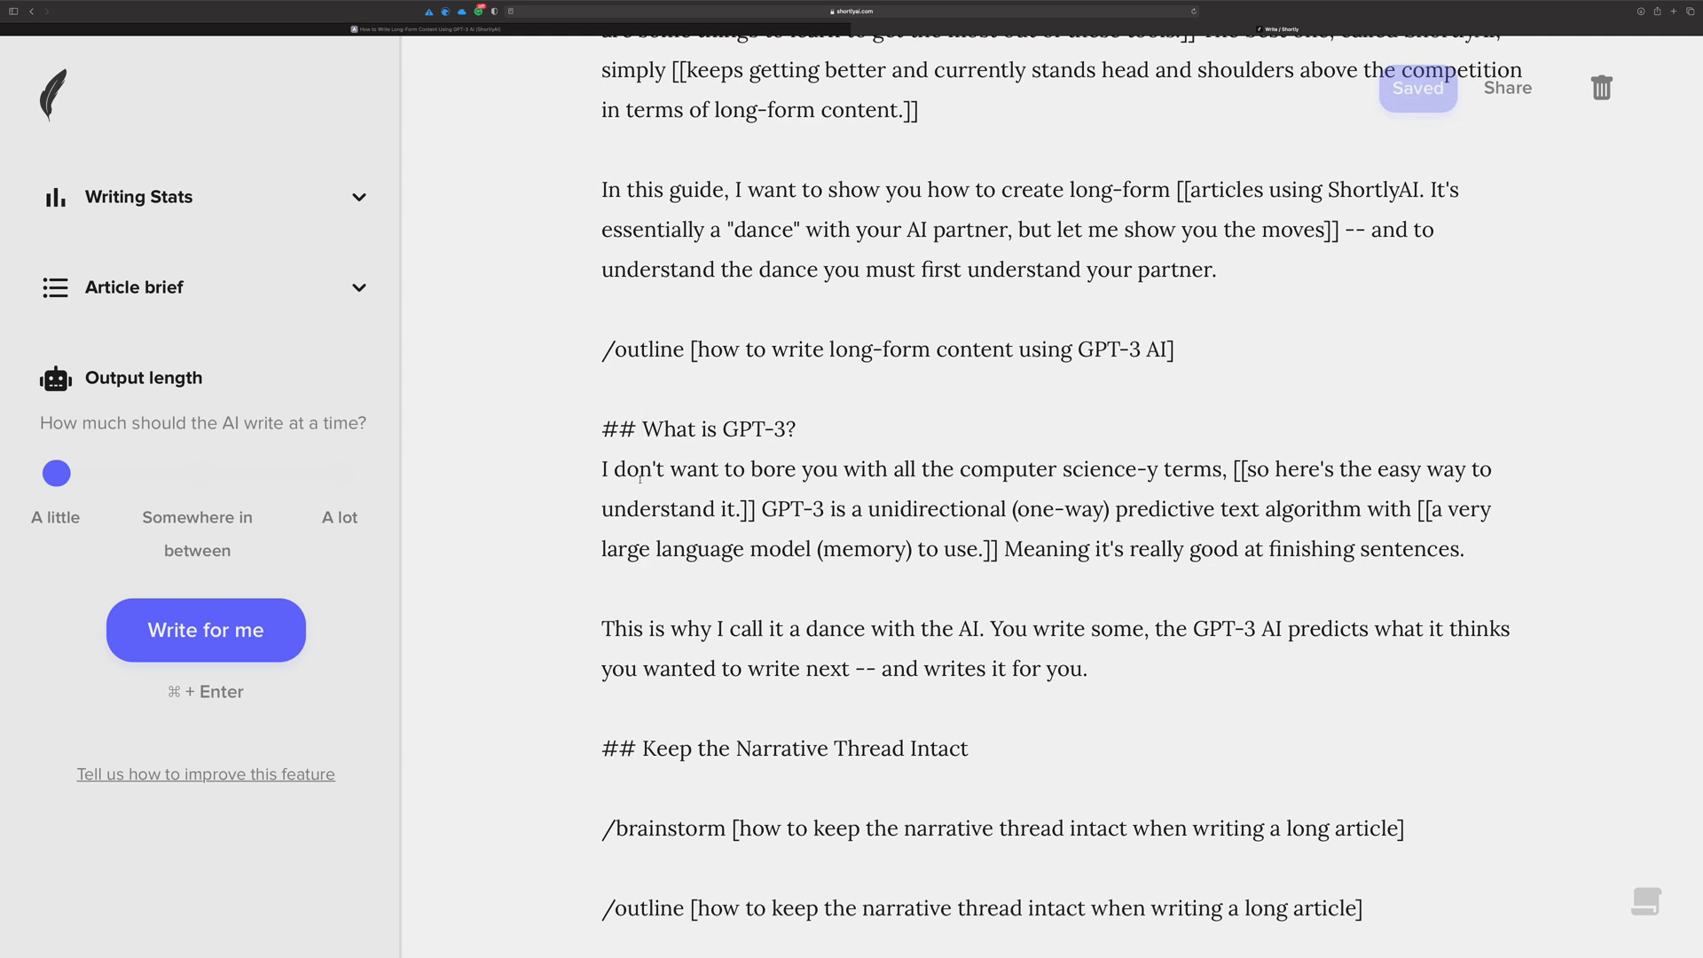
pyautogui.moveTo(642, 428); pyautogui.dragTo(588, 435)
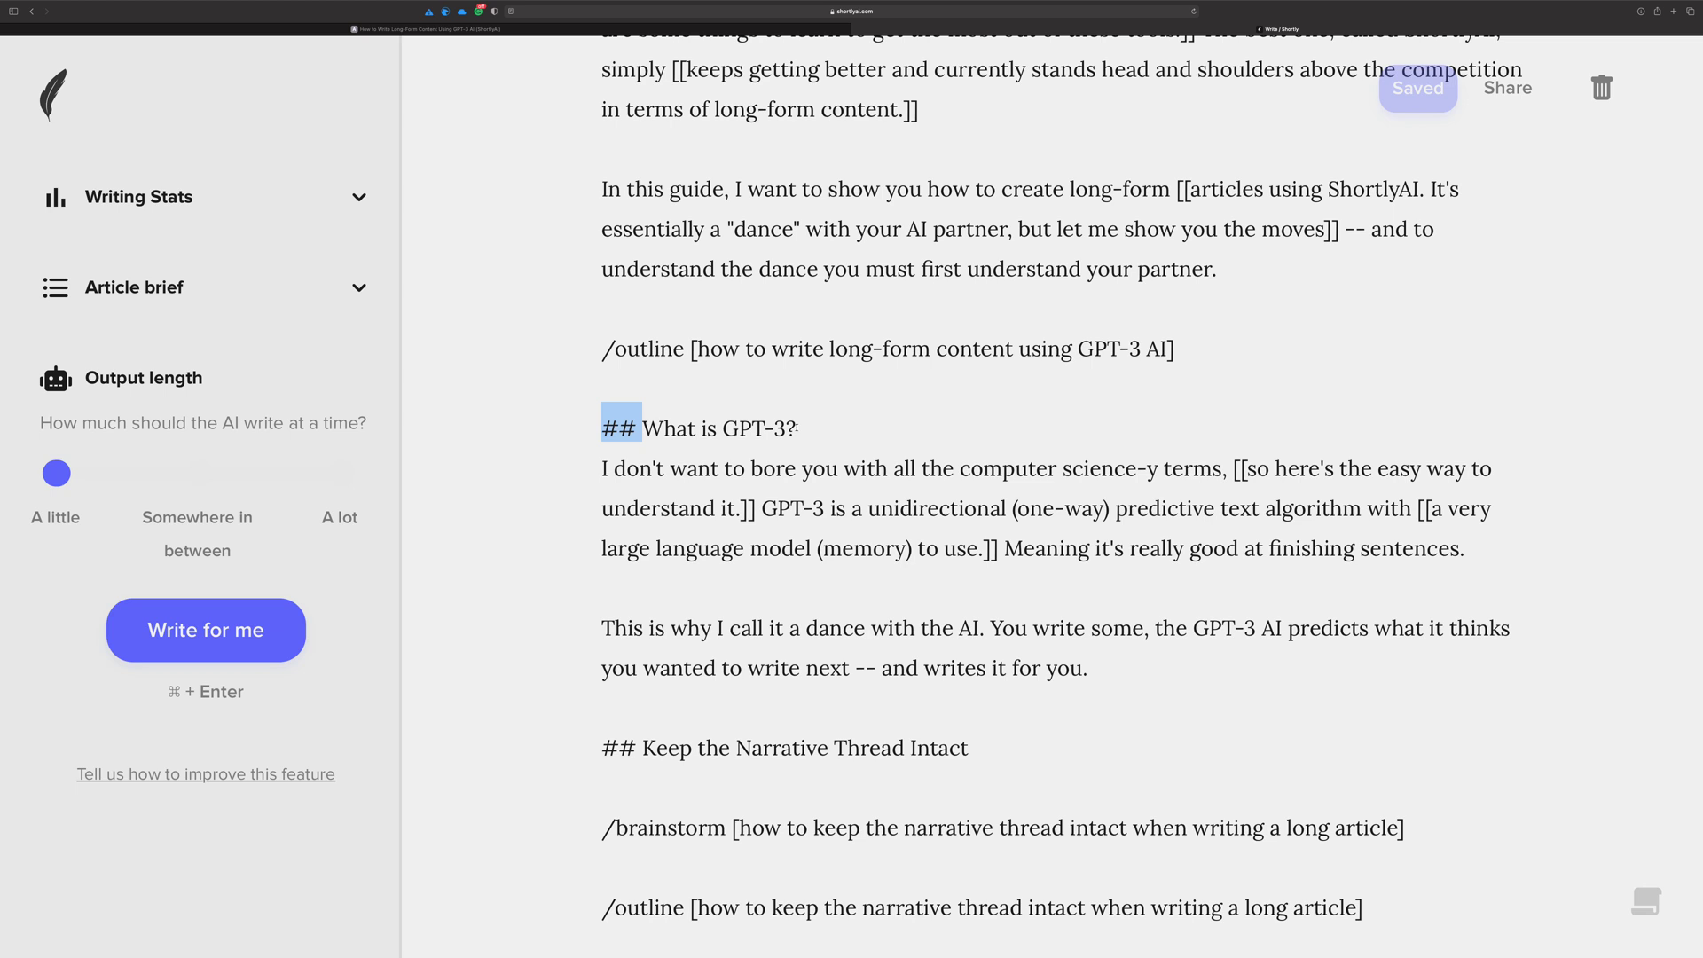
# Step: Highlight the first paragraph's bracketed passage starting "the new "GPT-3" AI", then both introductory paragraphs
pyautogui.scroll(5, 796, 428)
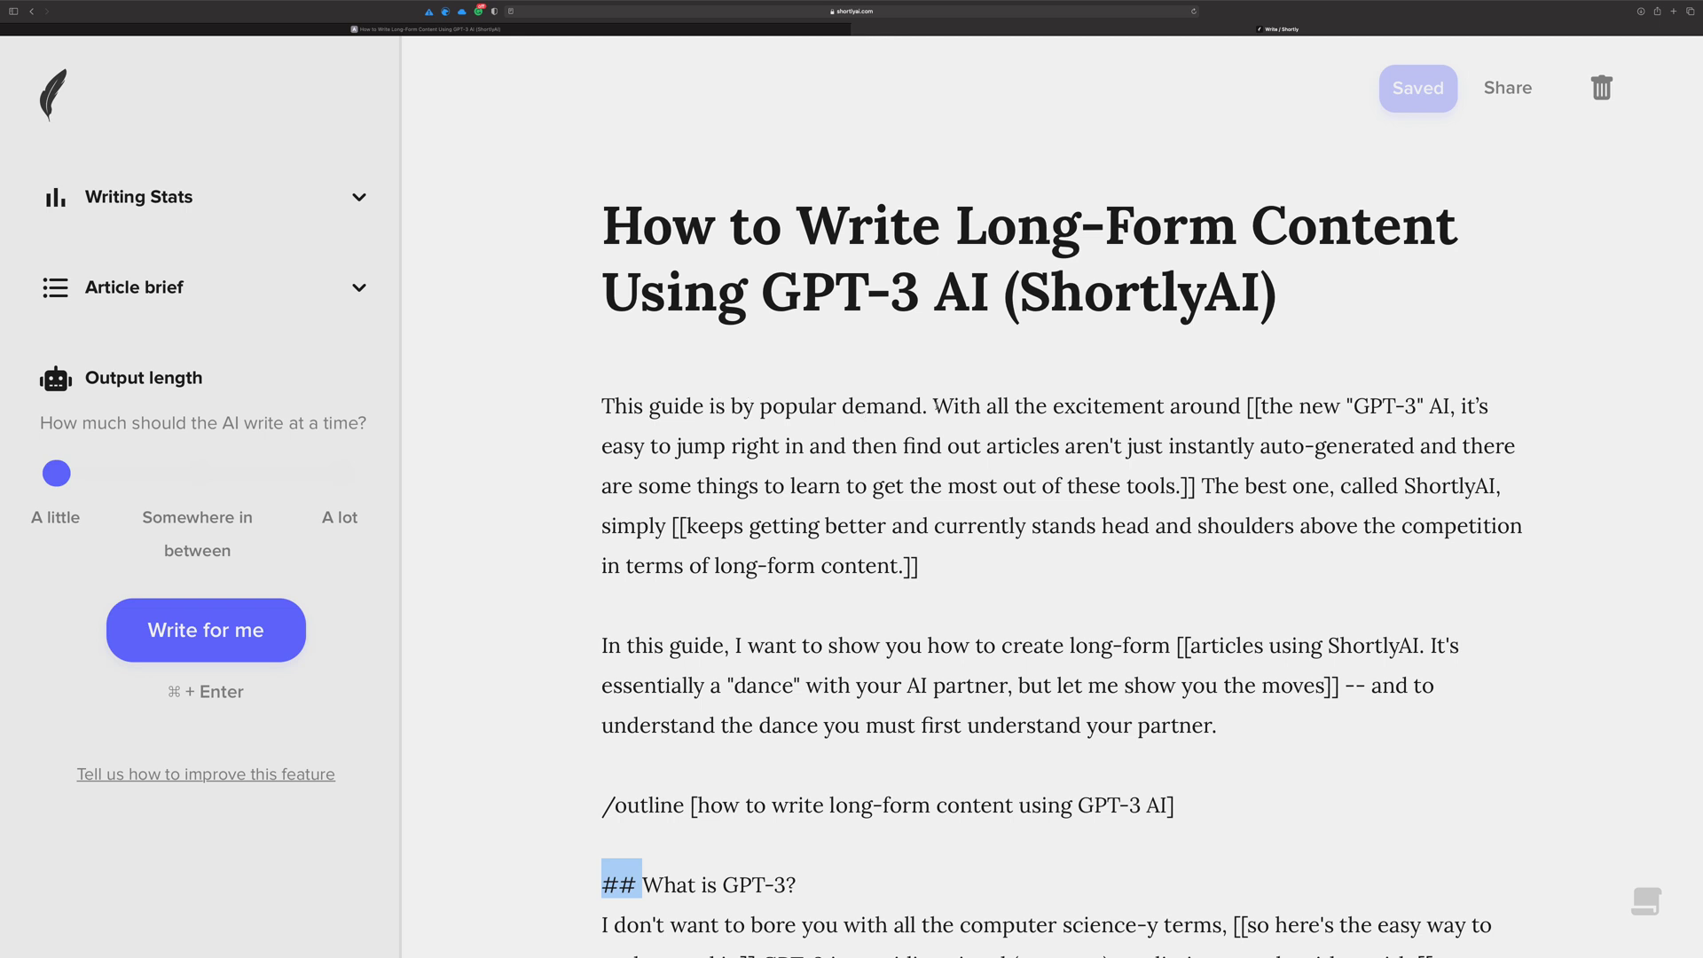
pyautogui.moveTo(1253, 405); pyautogui.dragTo(1188, 484)
pyautogui.scroll(-1, 1182, 449)
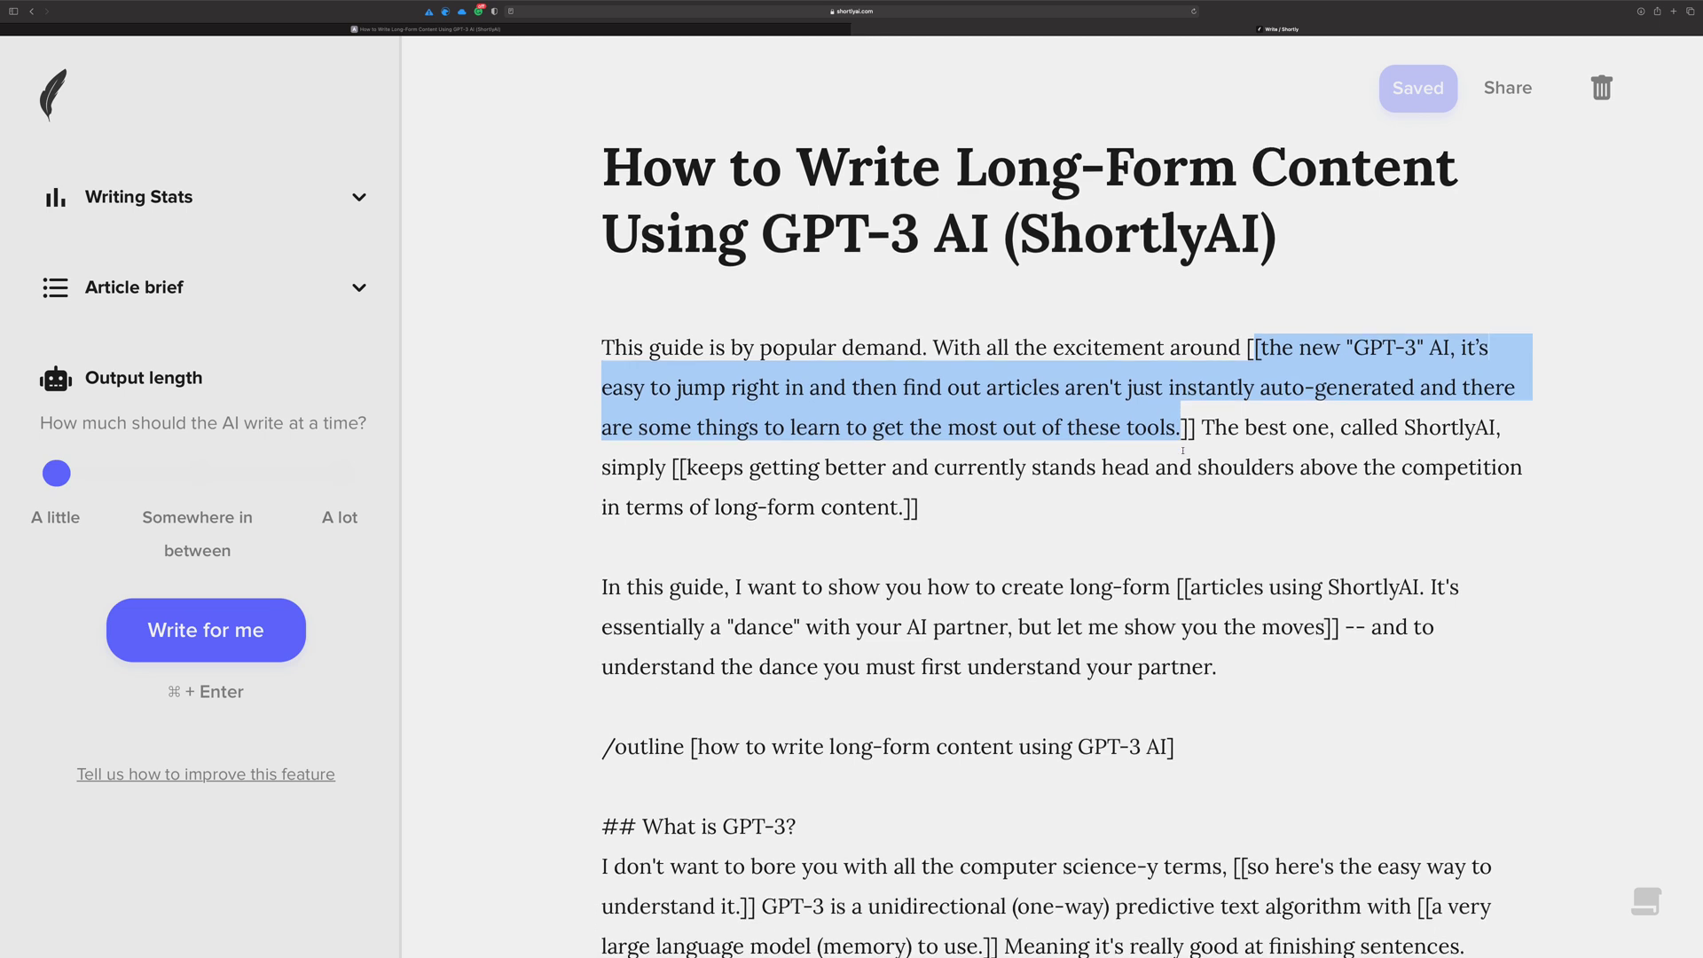
pyautogui.scroll(-3, 1175, 448)
pyautogui.scroll(-7, 1170, 446)
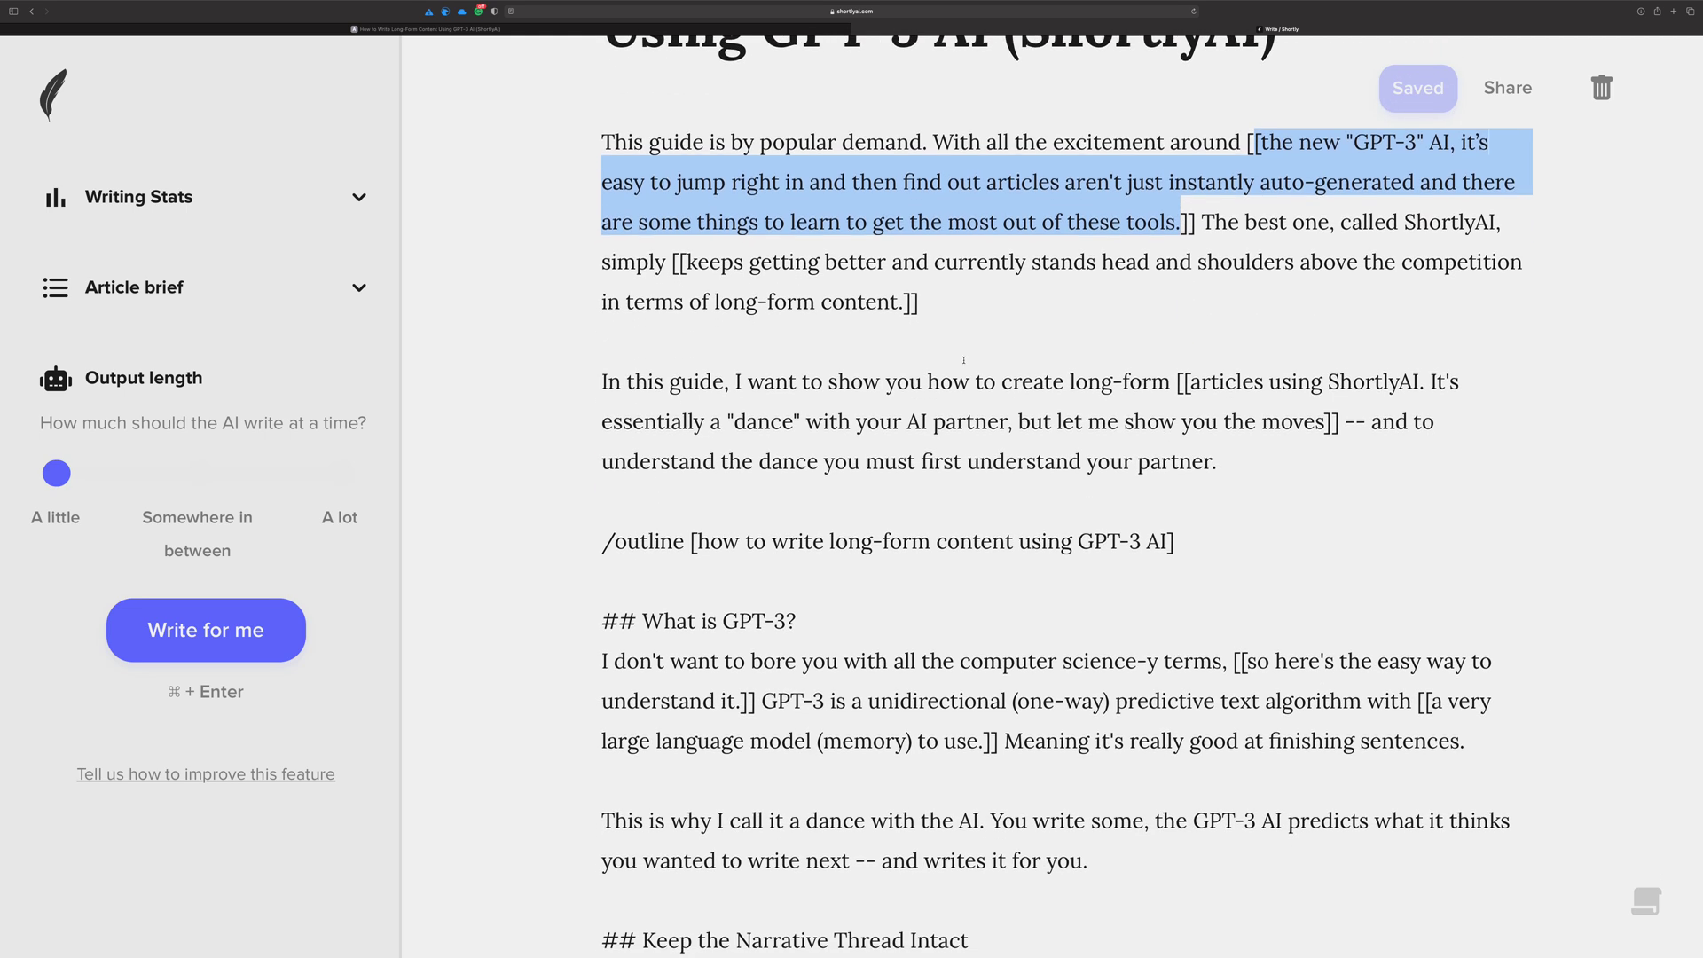
pyautogui.scroll(1, 954, 363)
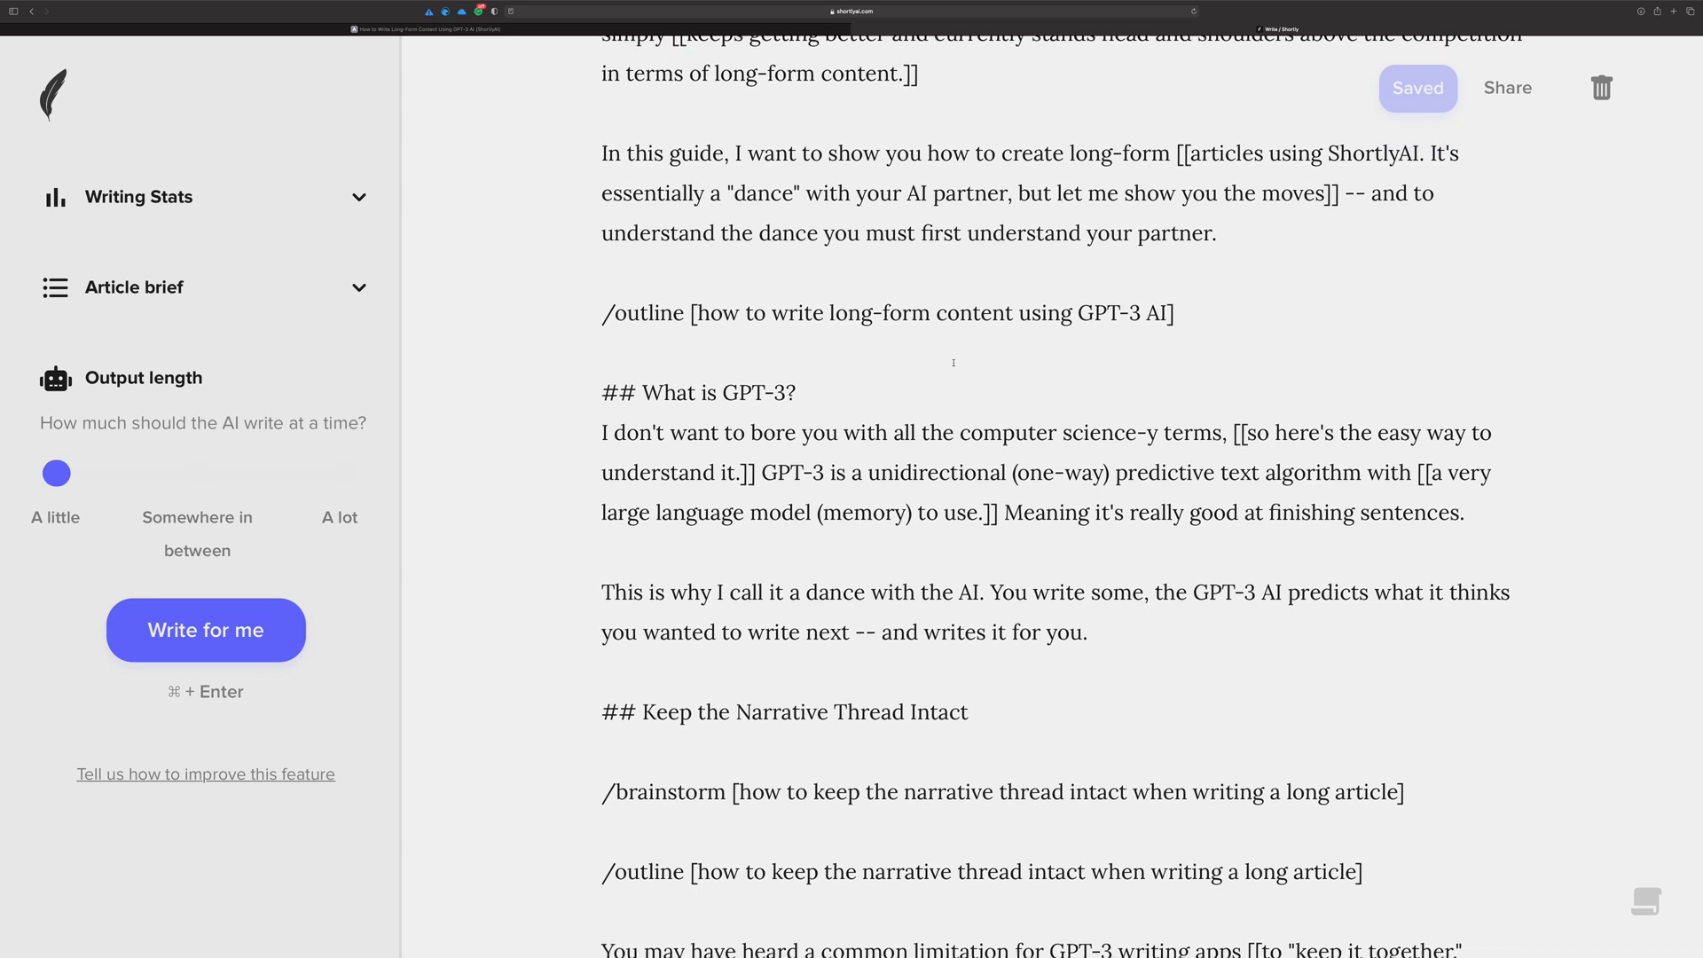
pyautogui.moveTo(1217, 235); pyautogui.dragTo(534, 232)
# Step: Insert a "/contents" line followed by a blank line between the introduction and the first /outline command, then highlight it briefly
pyautogui.scroll(-5, 633, 297)
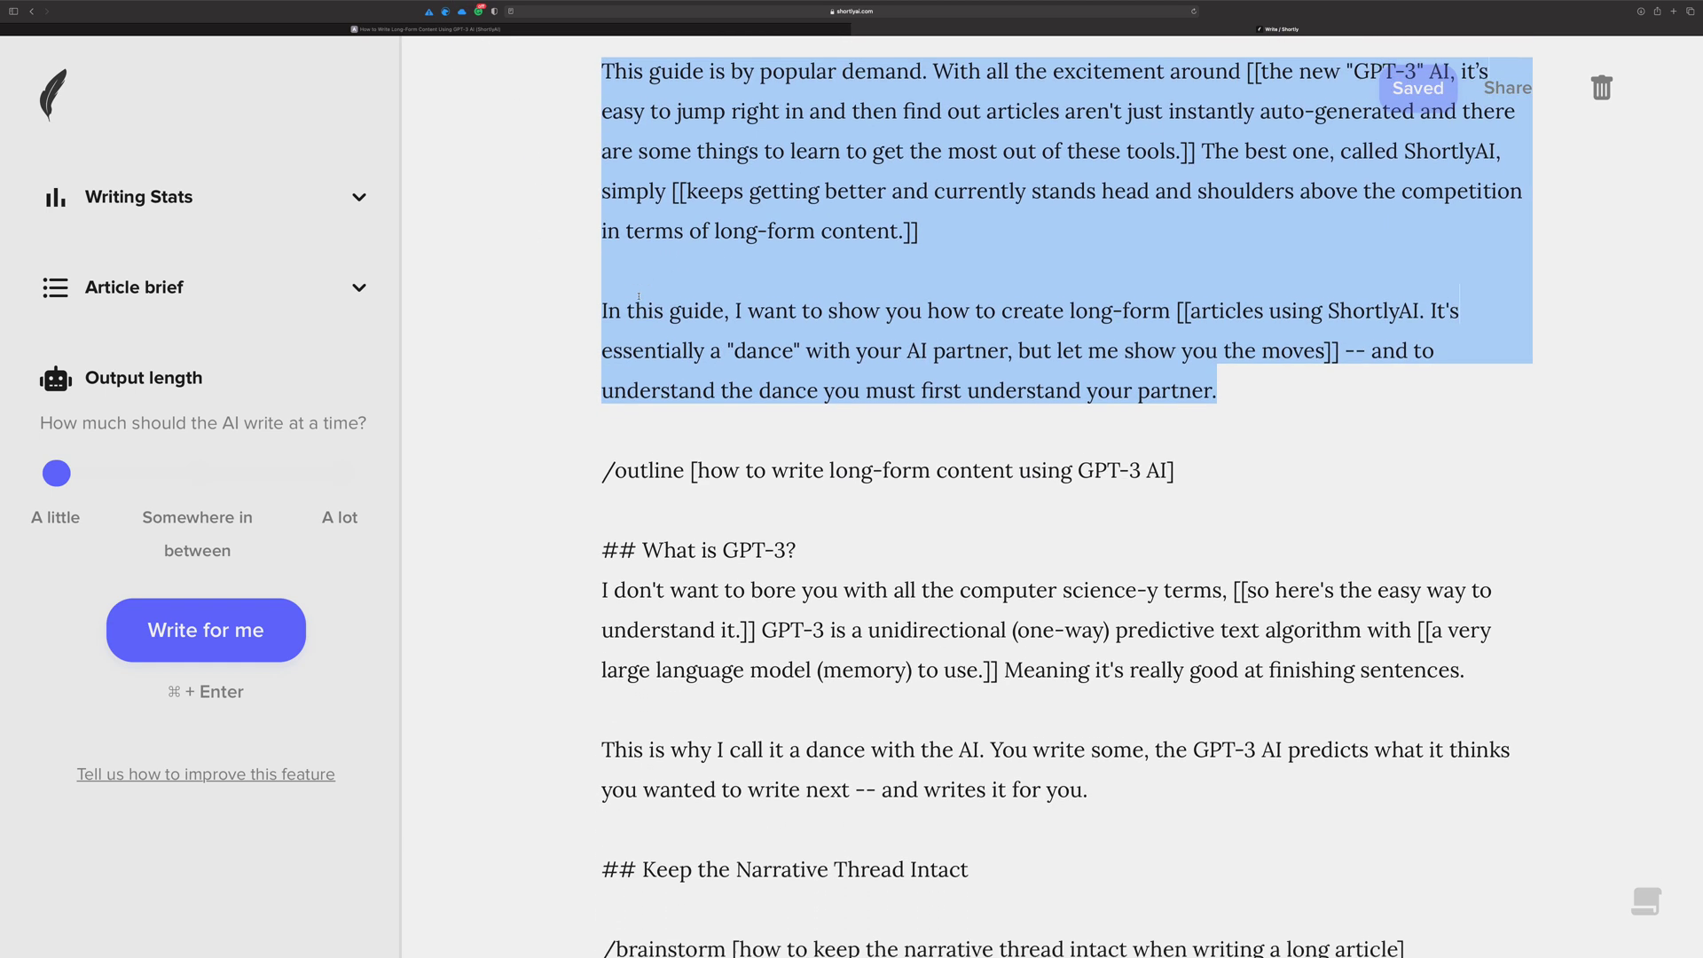
pyautogui.click(784, 402)
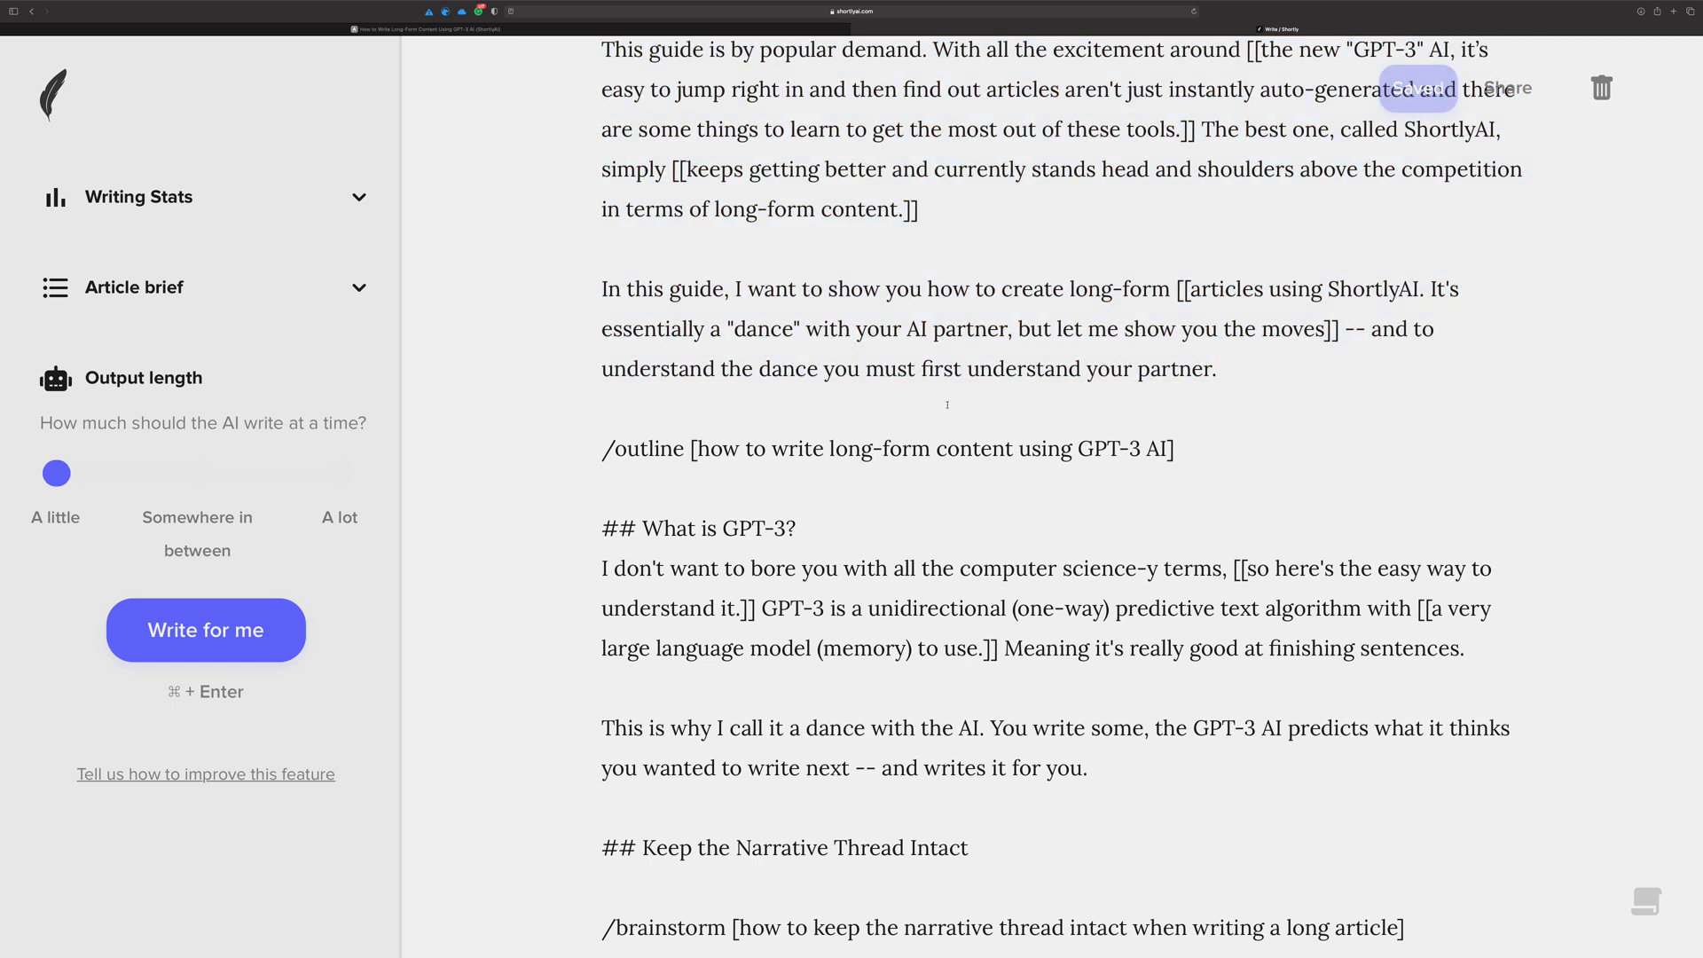
pyautogui.press('Return')
pyautogui.write('/contentn')
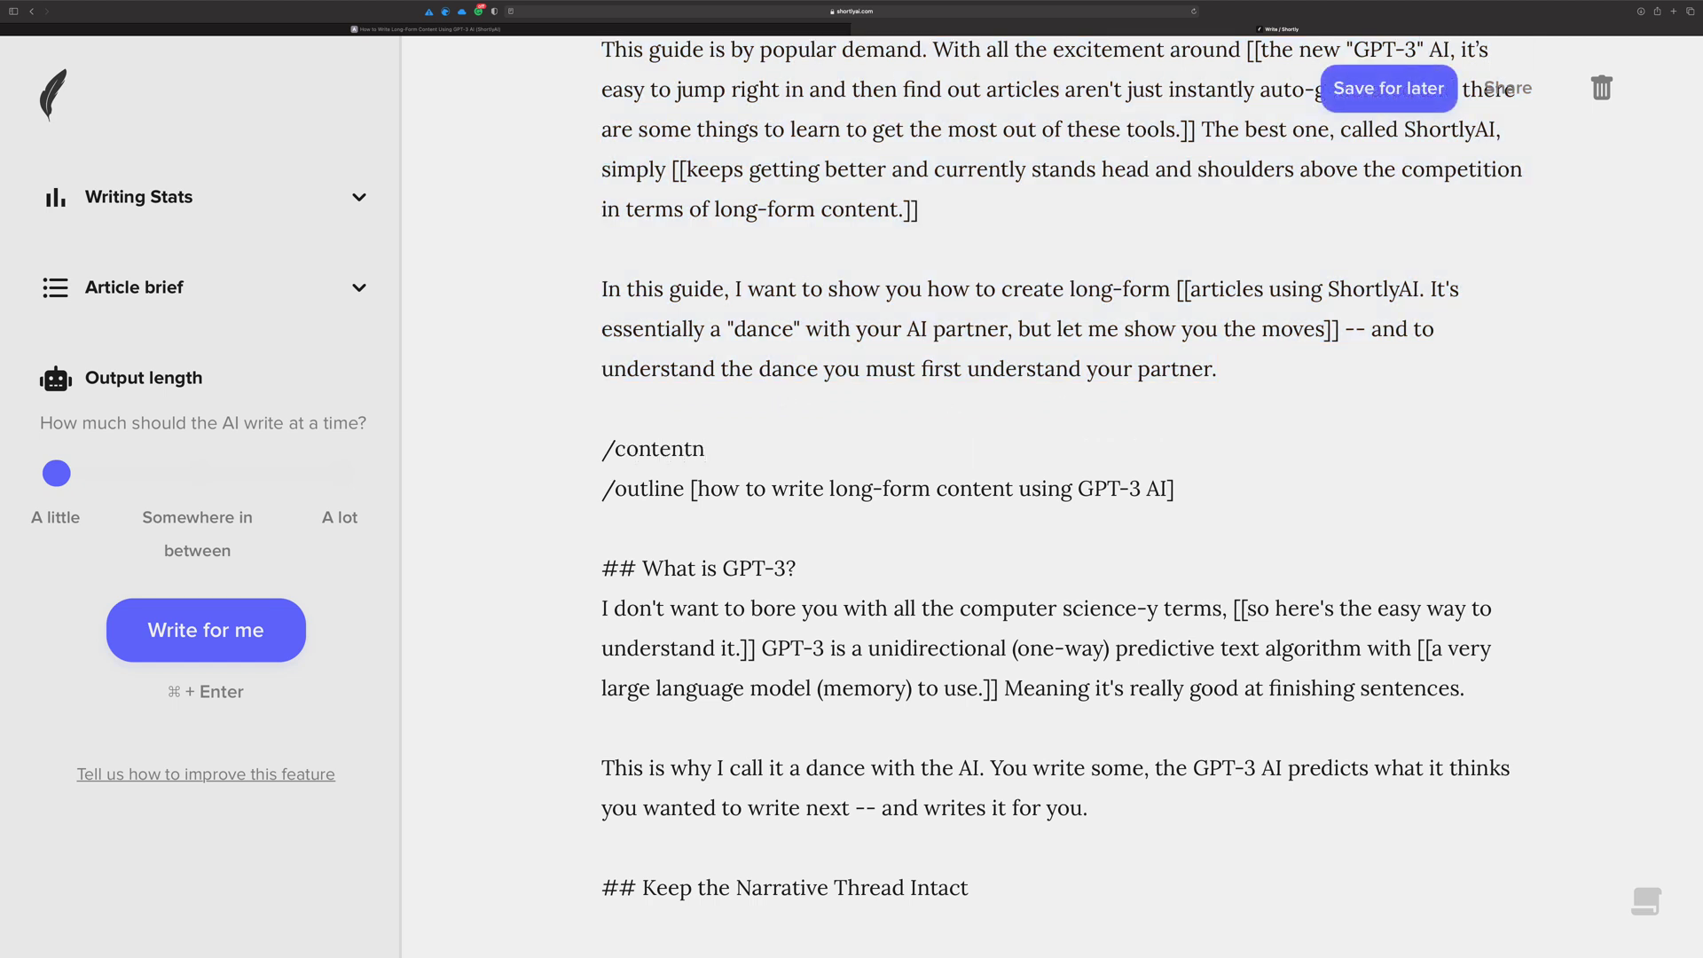
pyautogui.press('BackSpace')
pyautogui.write('s')
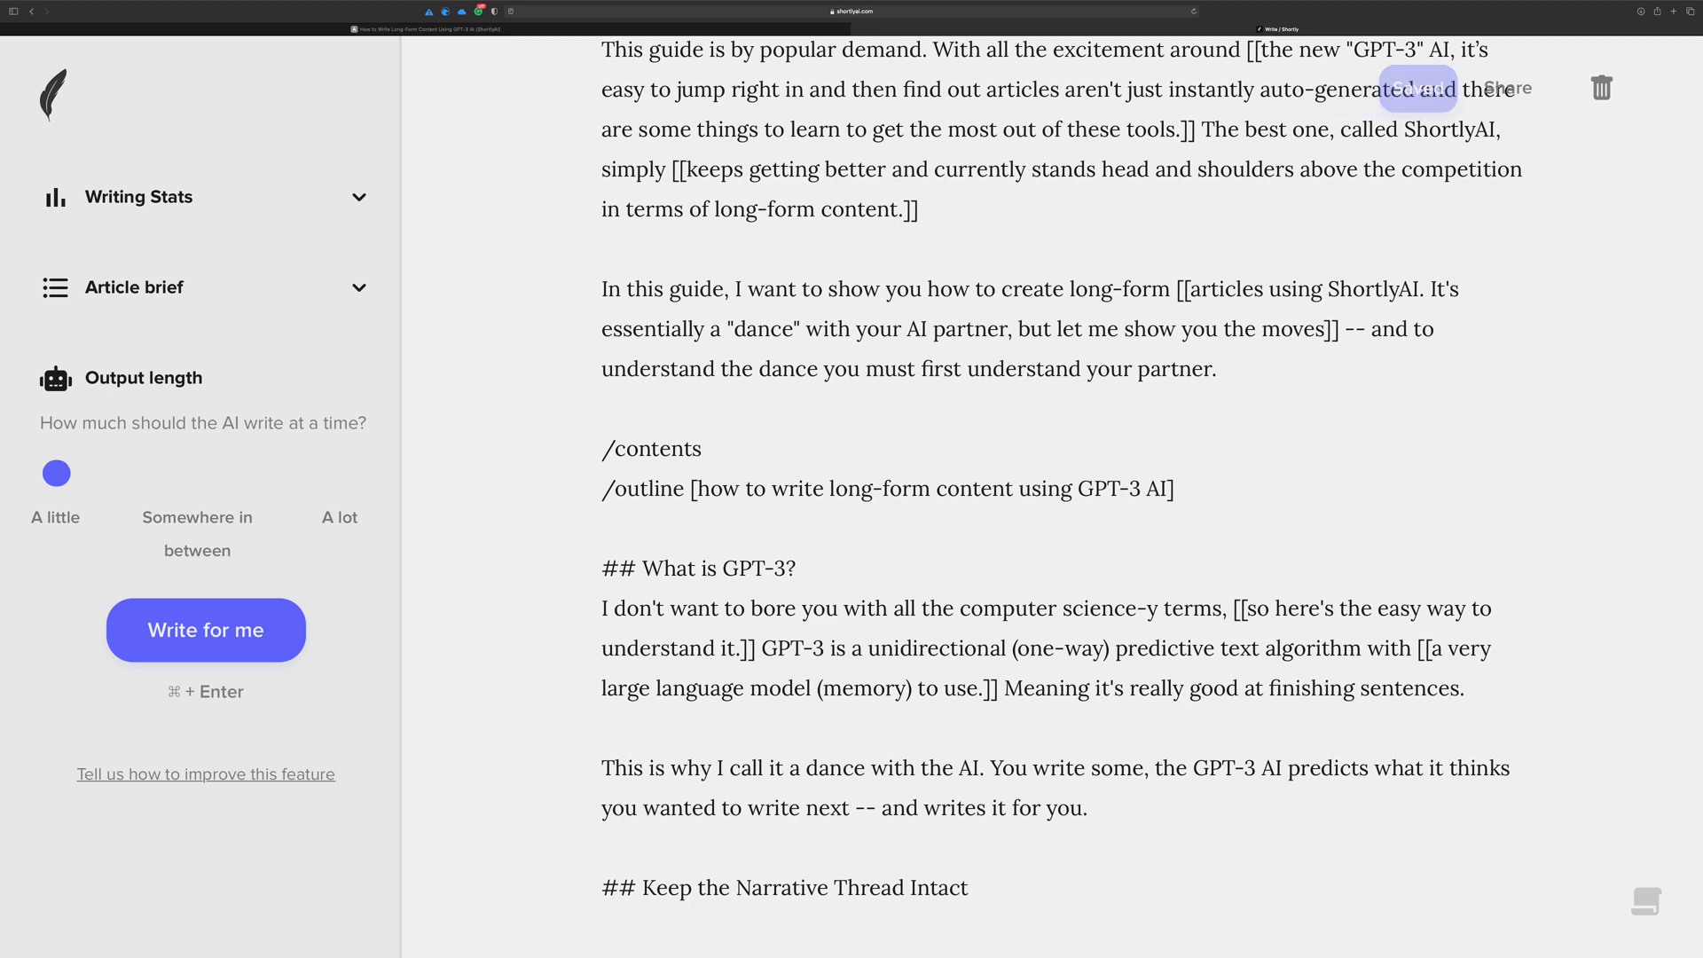
pyautogui.press('Return')
pyautogui.moveTo(703, 448); pyautogui.dragTo(594, 442)
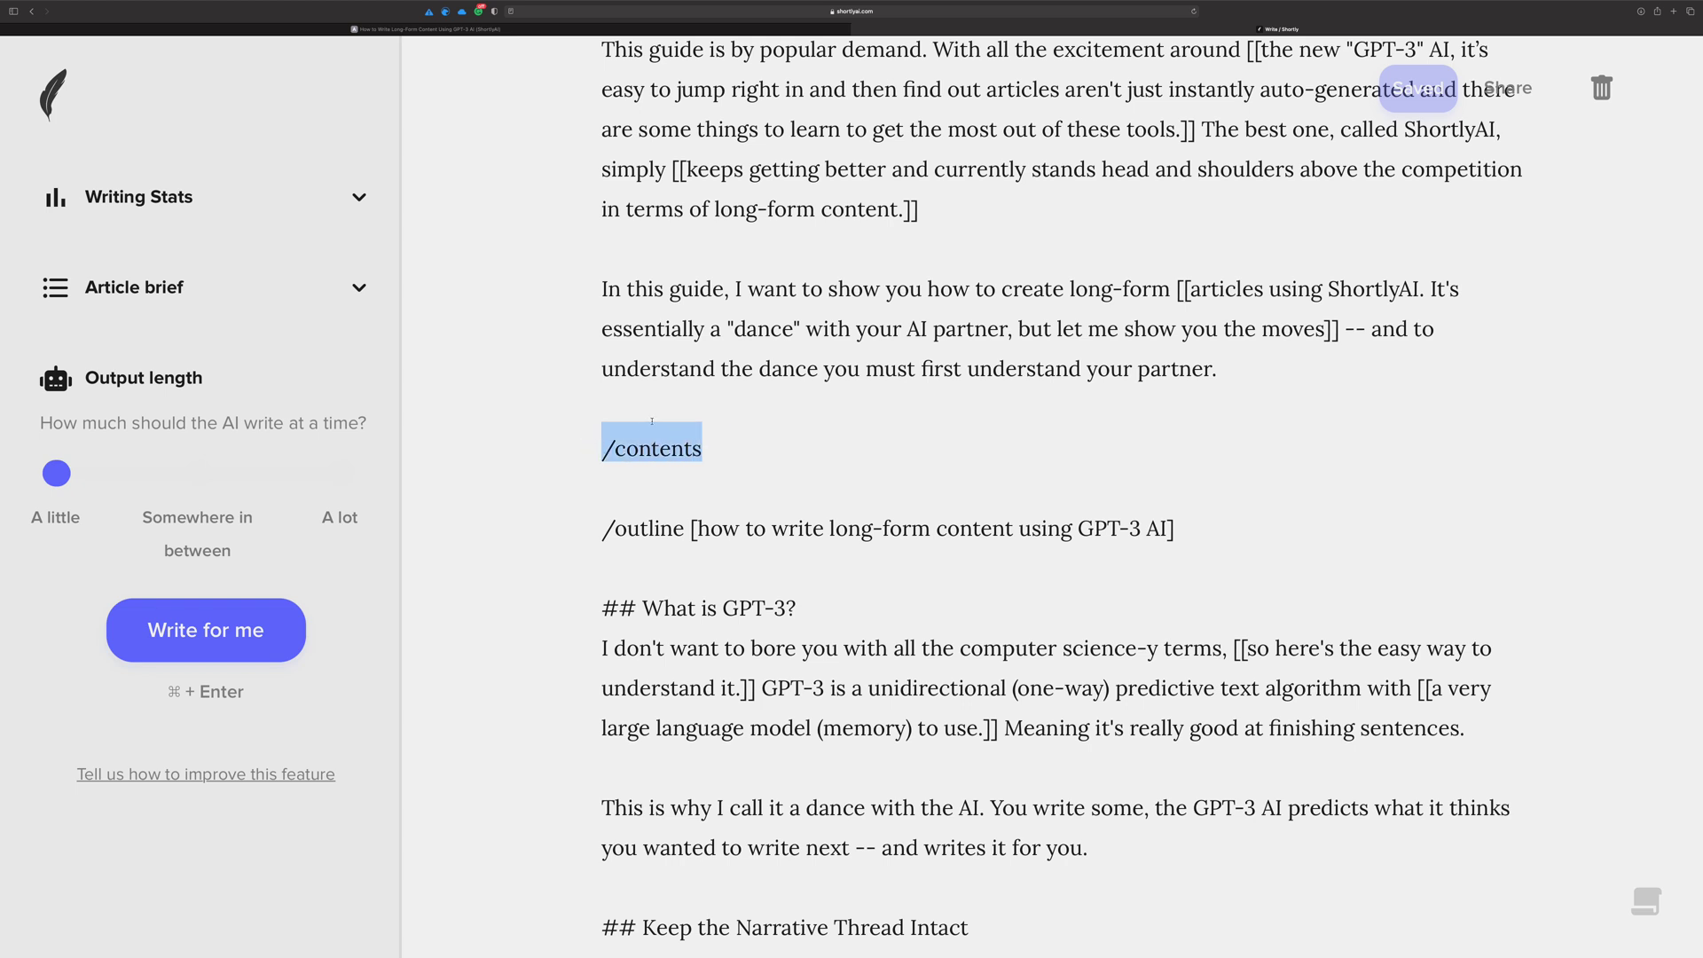
pyautogui.click(706, 450)
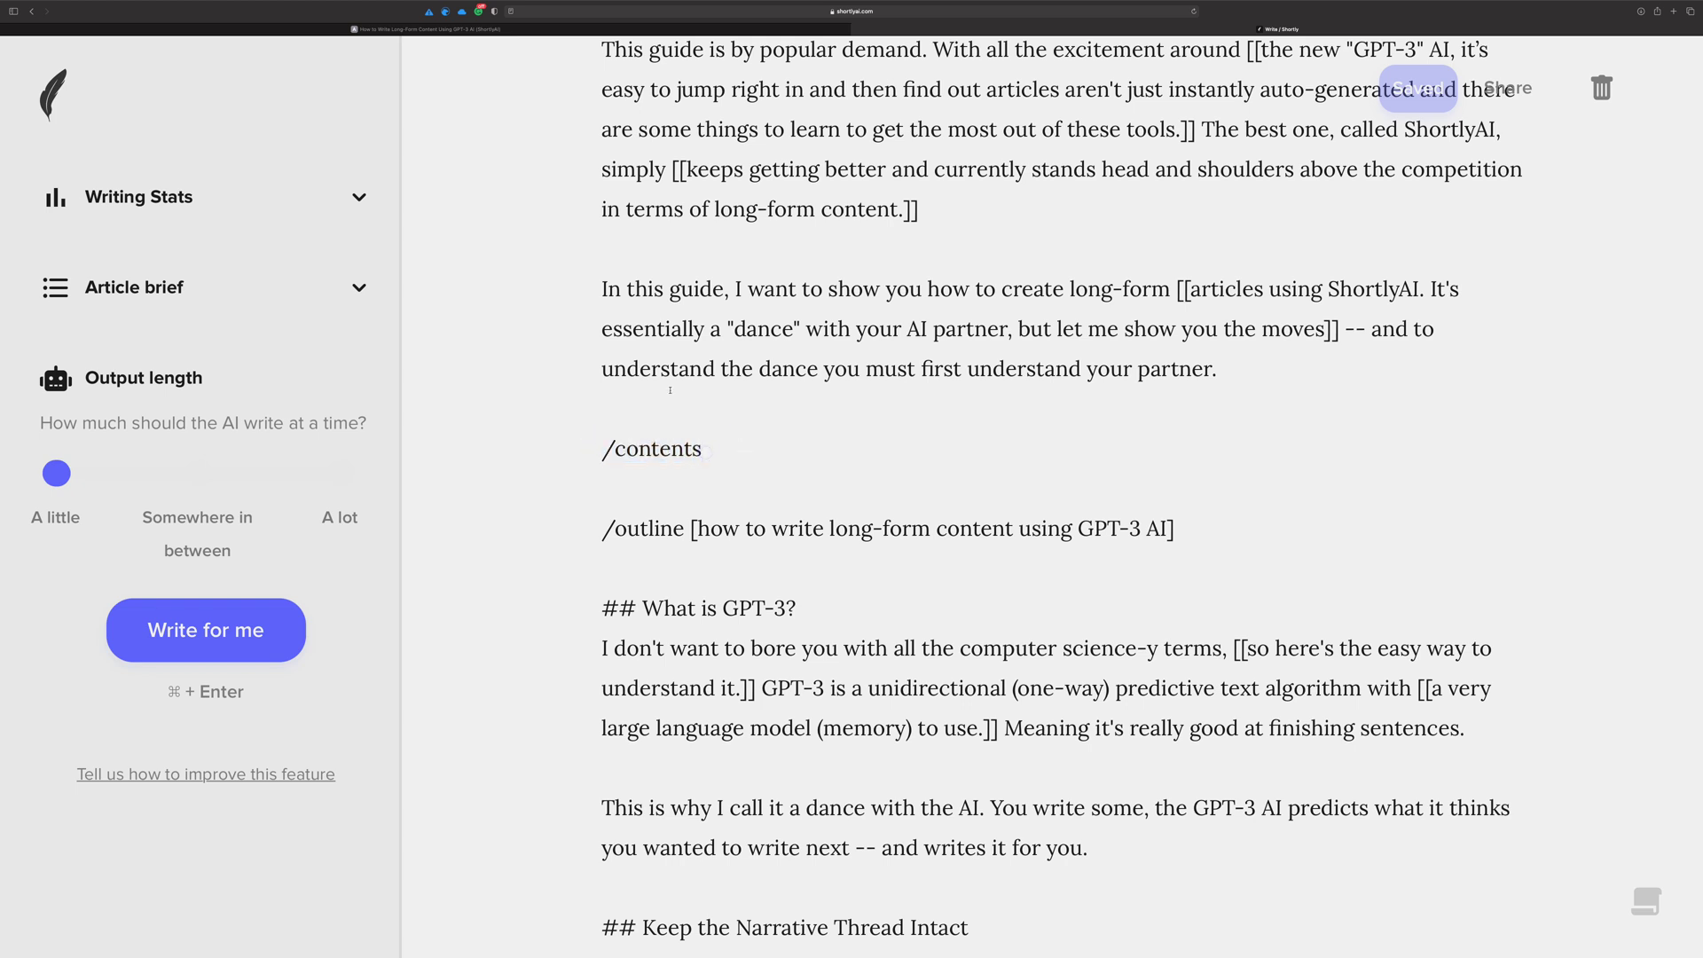
# Step: Check the table of contents in the published article, then return to the "/contents" line in the ShortlyAI draft
pyautogui.click(458, 31)
pyautogui.scroll(-10, 454, 488)
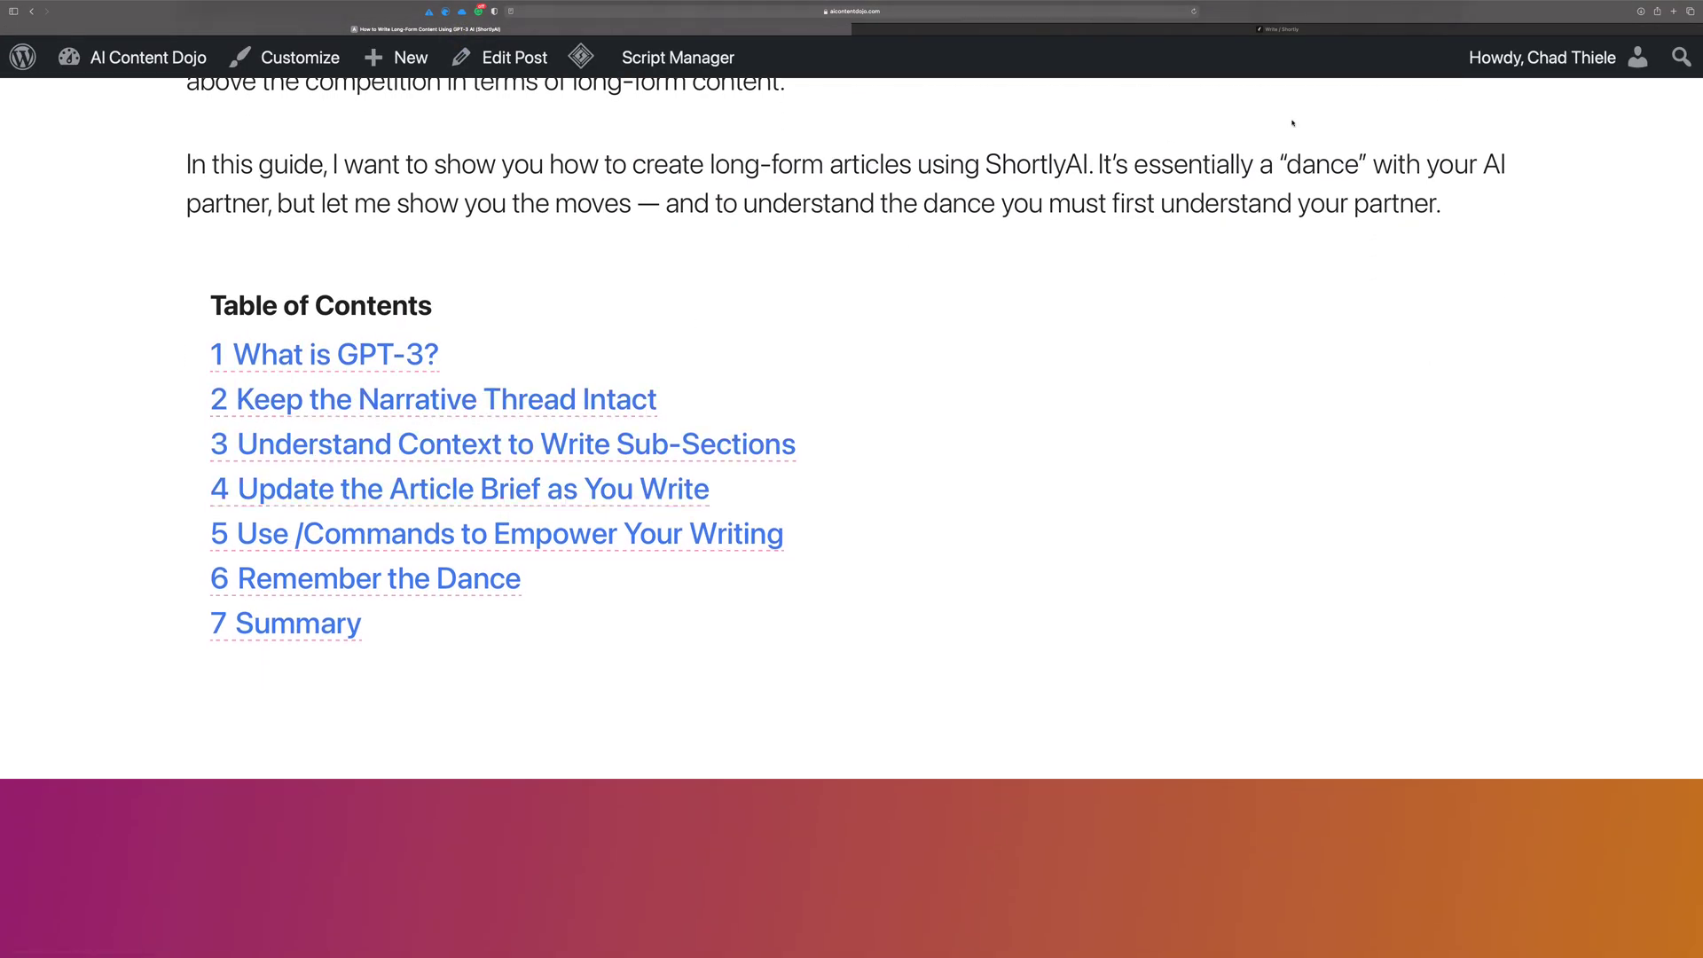
pyautogui.click(979, 29)
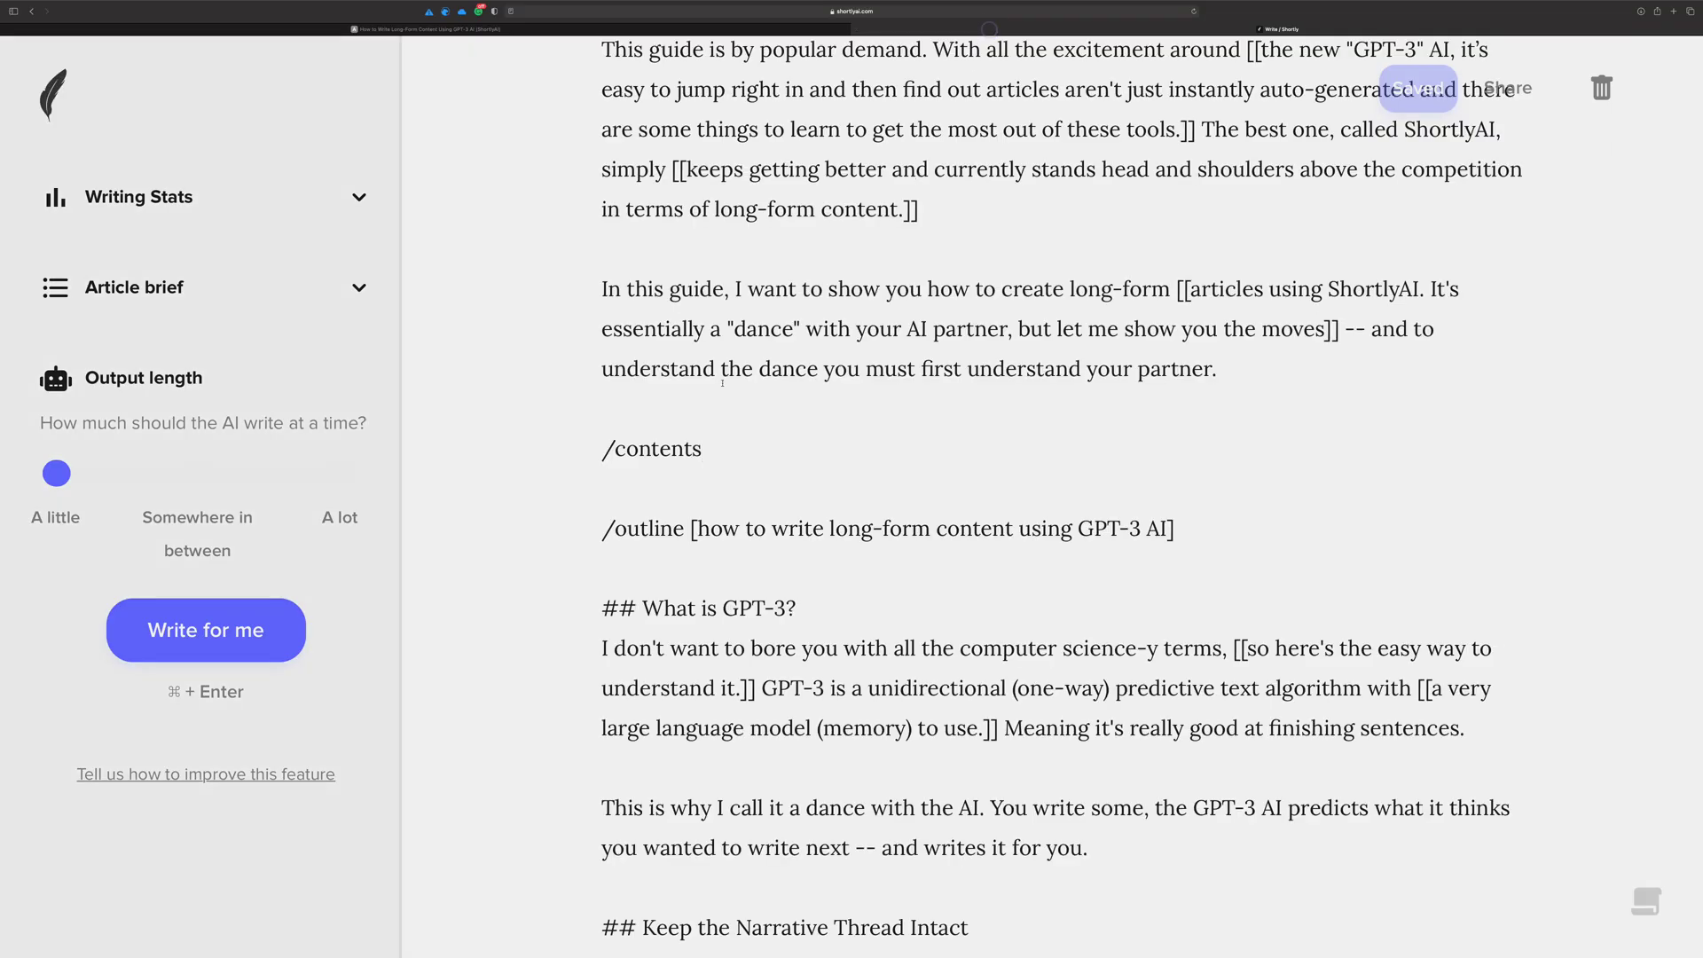
pyautogui.tripleClick(715, 448)
pyautogui.click(878, 456)
# Step: Highlight the section headings "## What is GPT-3?" and "## Keep the Narrative Thread Intact" in turn
pyautogui.scroll(-1, 882, 459)
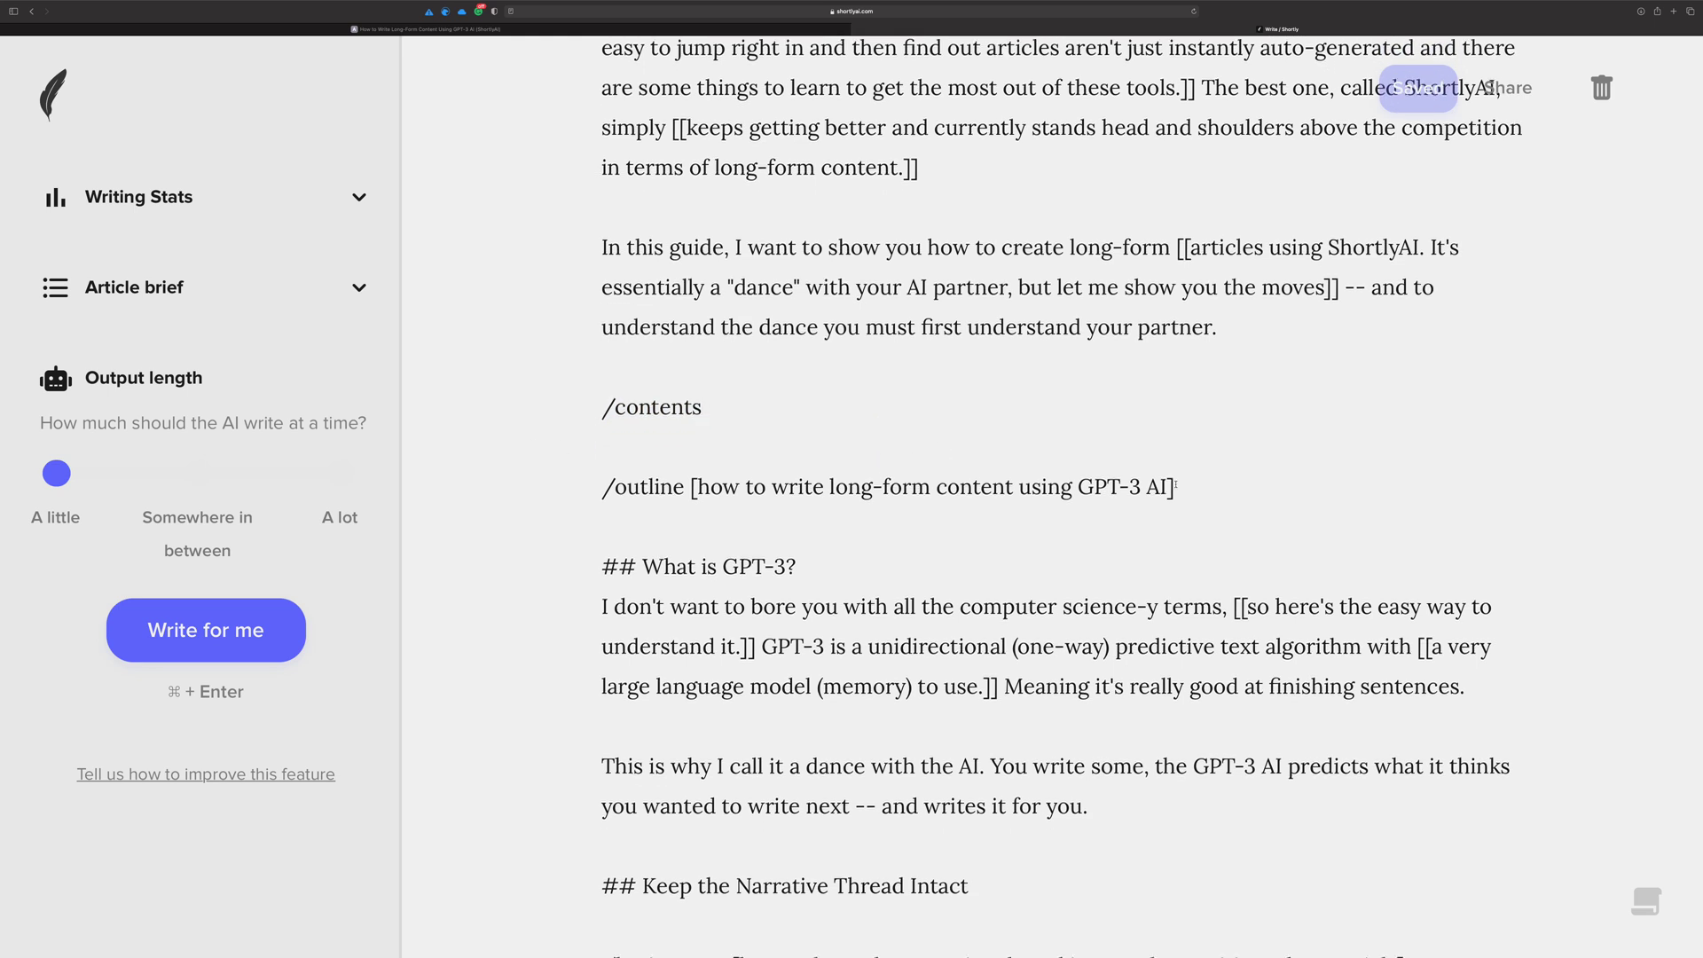
pyautogui.scroll(-3, 1162, 477)
pyautogui.moveTo(795, 380); pyautogui.dragTo(524, 375)
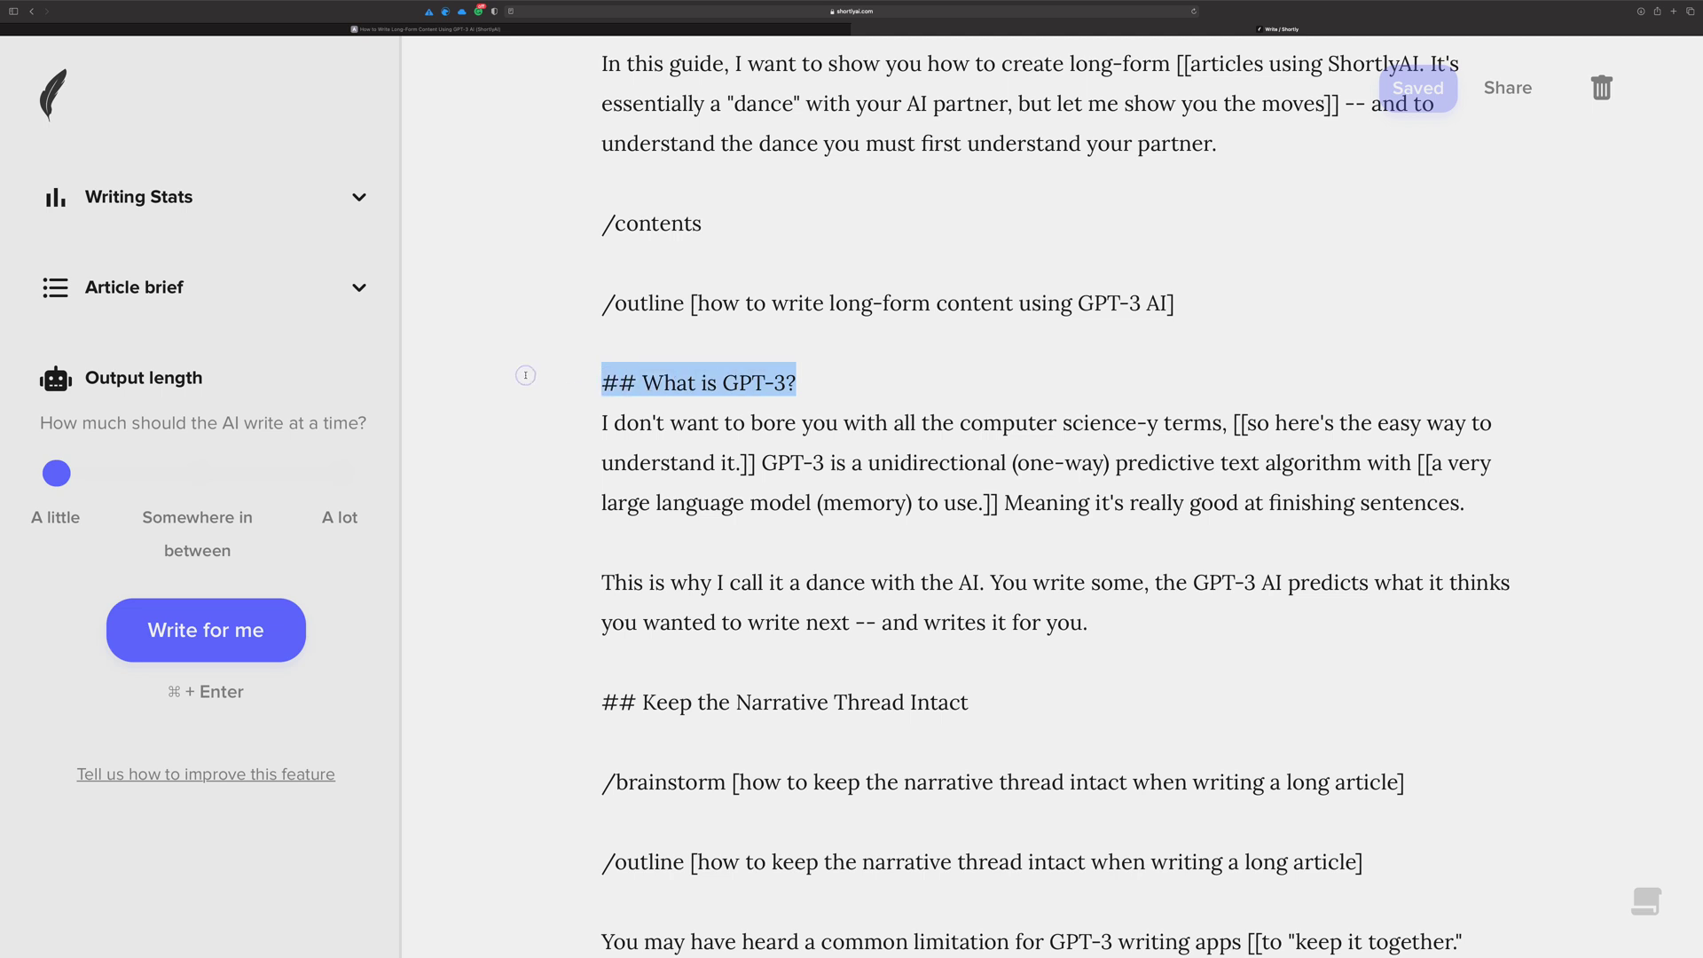
pyautogui.scroll(-3, 523, 375)
pyautogui.scroll(-8, 533, 372)
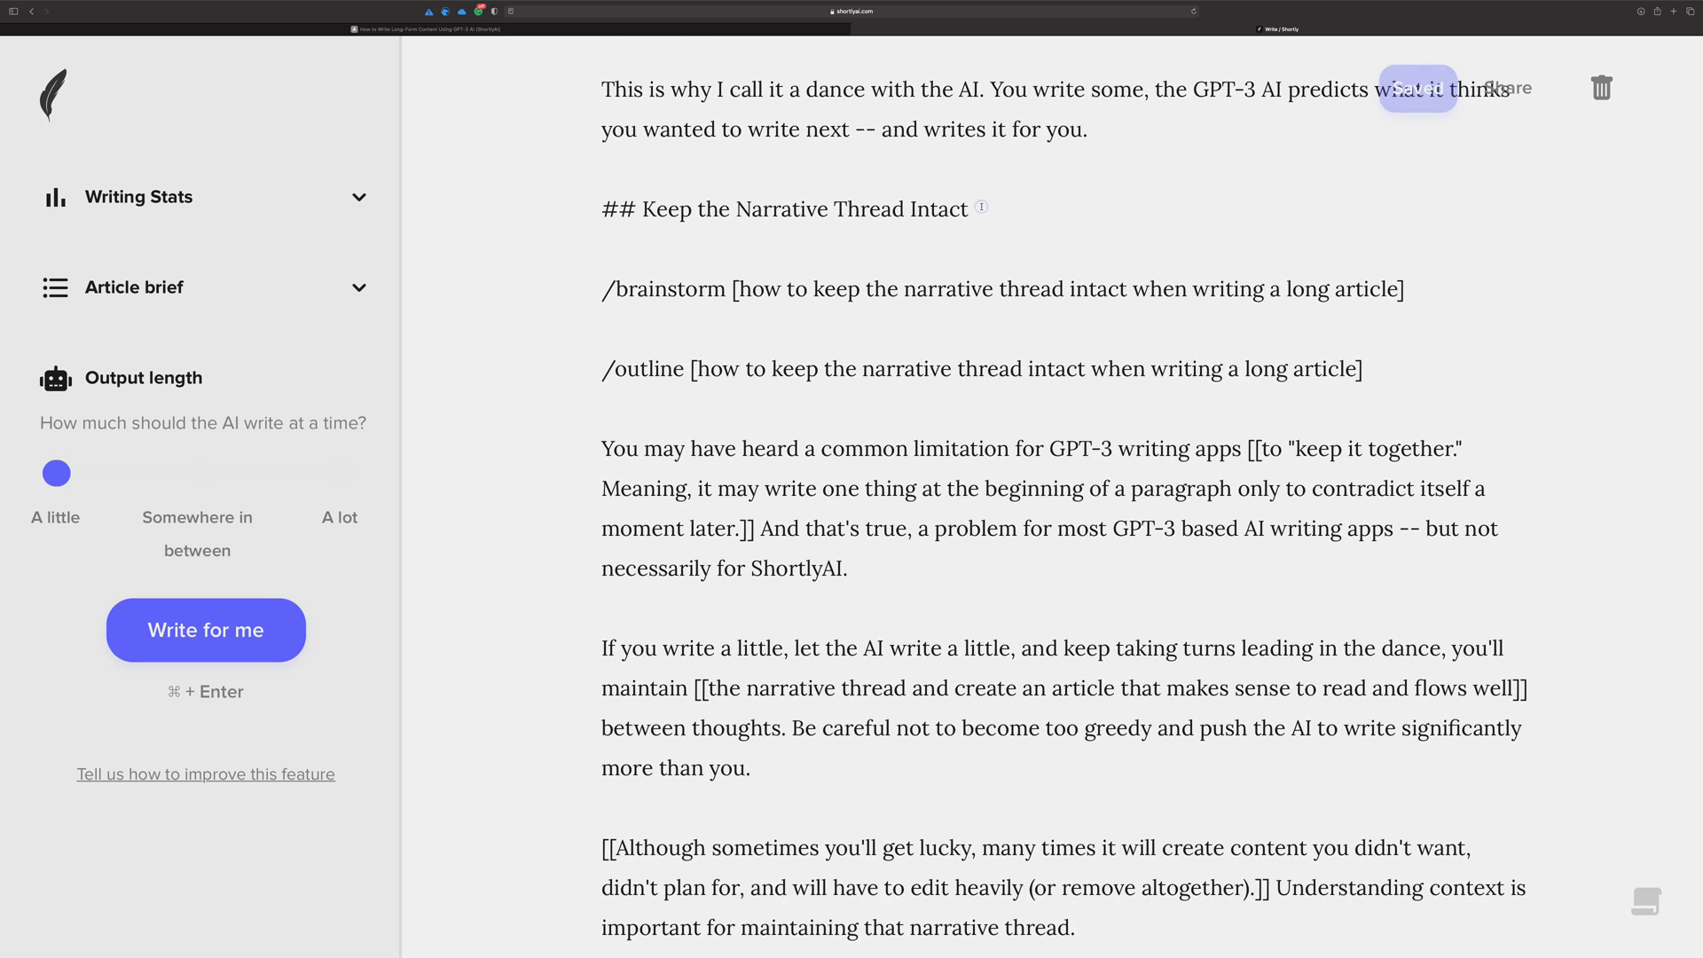
pyautogui.moveTo(979, 208); pyautogui.dragTo(542, 226)
# Step: Highlight the headings "## Understand Context to Write Sub-Sections" and "## Update the Article Brief as You Write" in turn
pyautogui.scroll(-12, 542, 227)
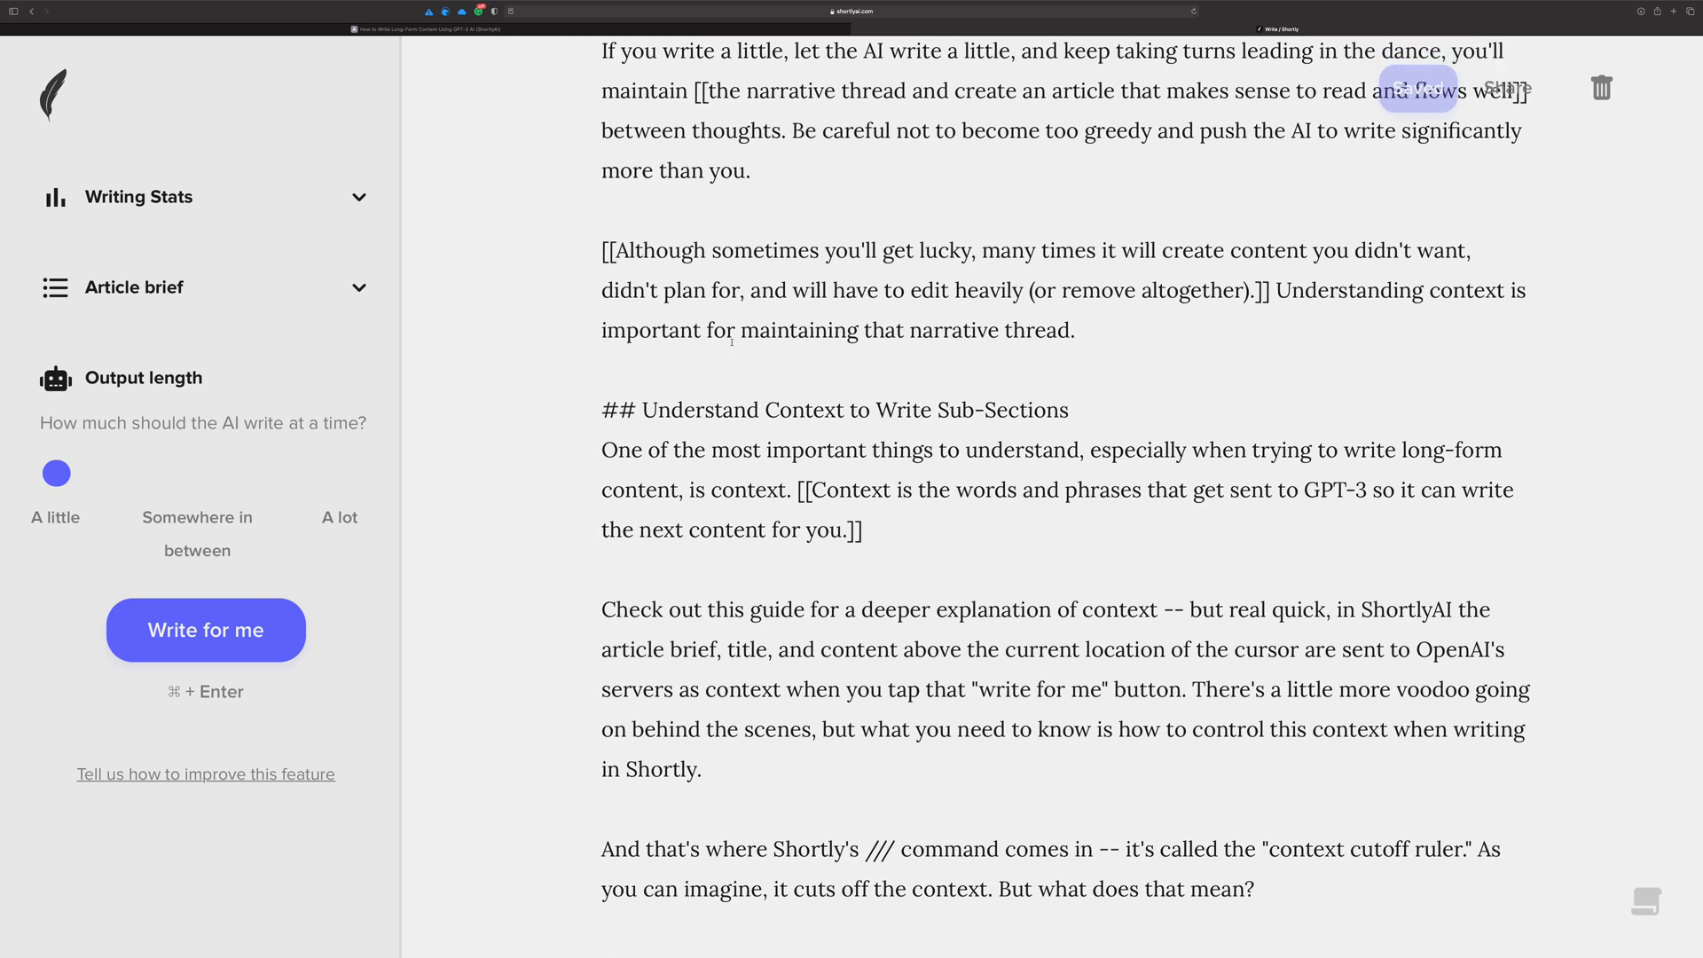
pyautogui.moveTo(1091, 415); pyautogui.dragTo(584, 402)
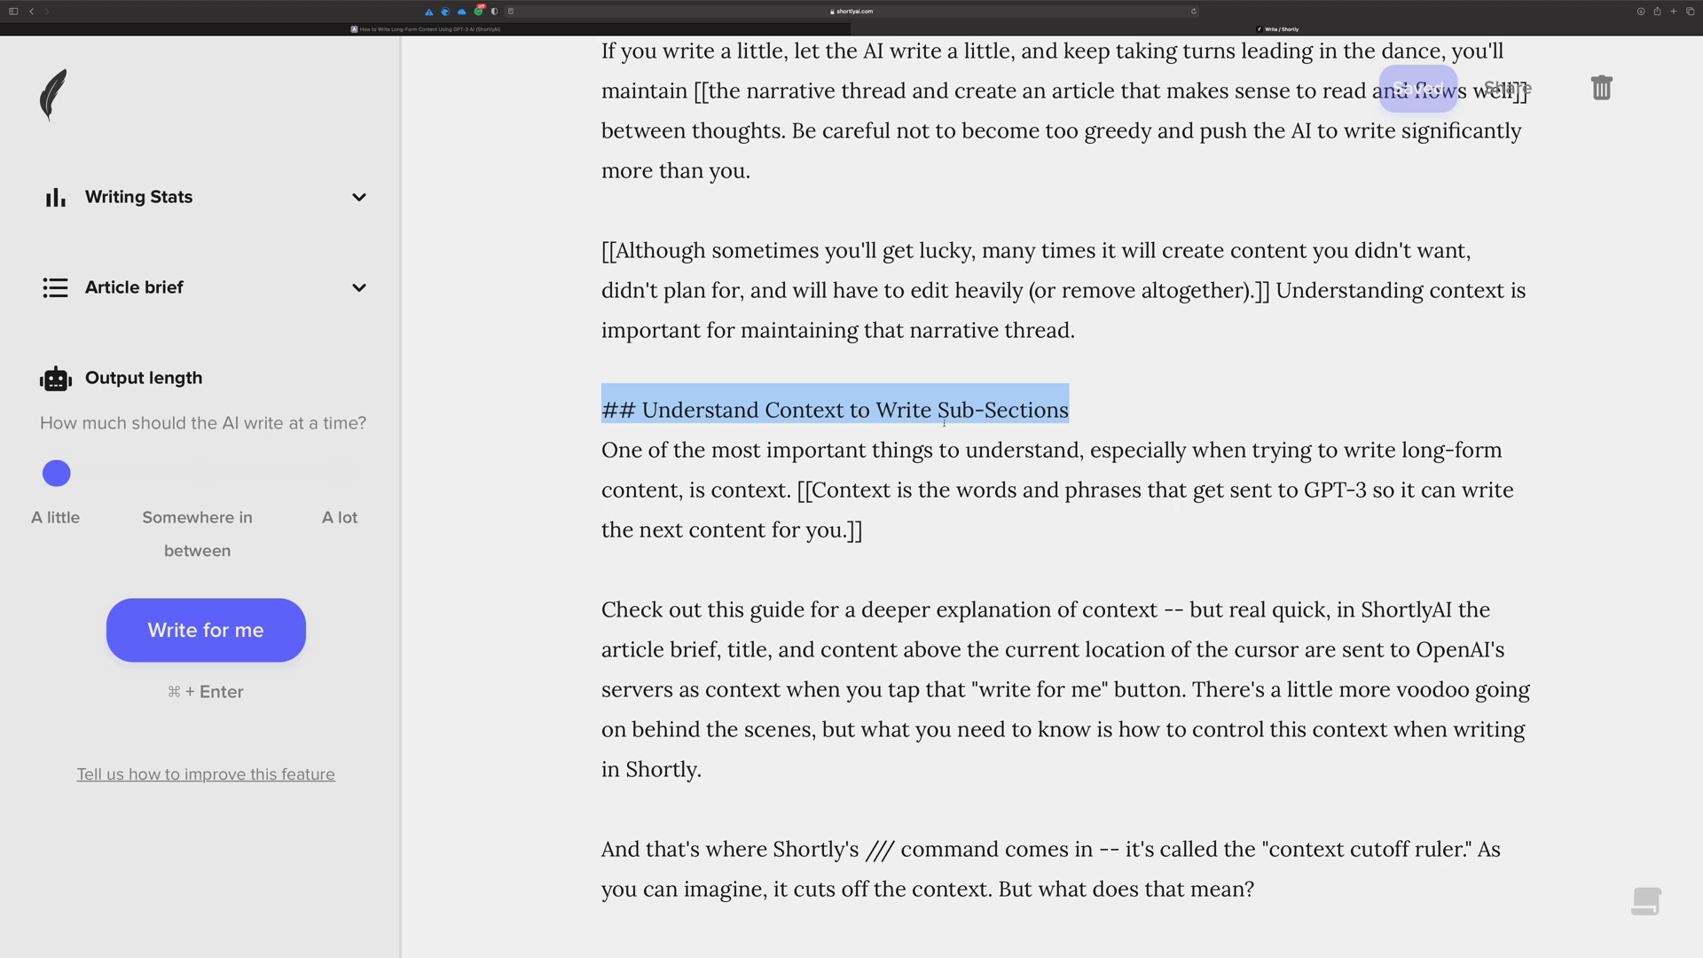
pyautogui.click(1101, 410)
pyautogui.moveTo(1078, 410); pyautogui.dragTo(641, 411)
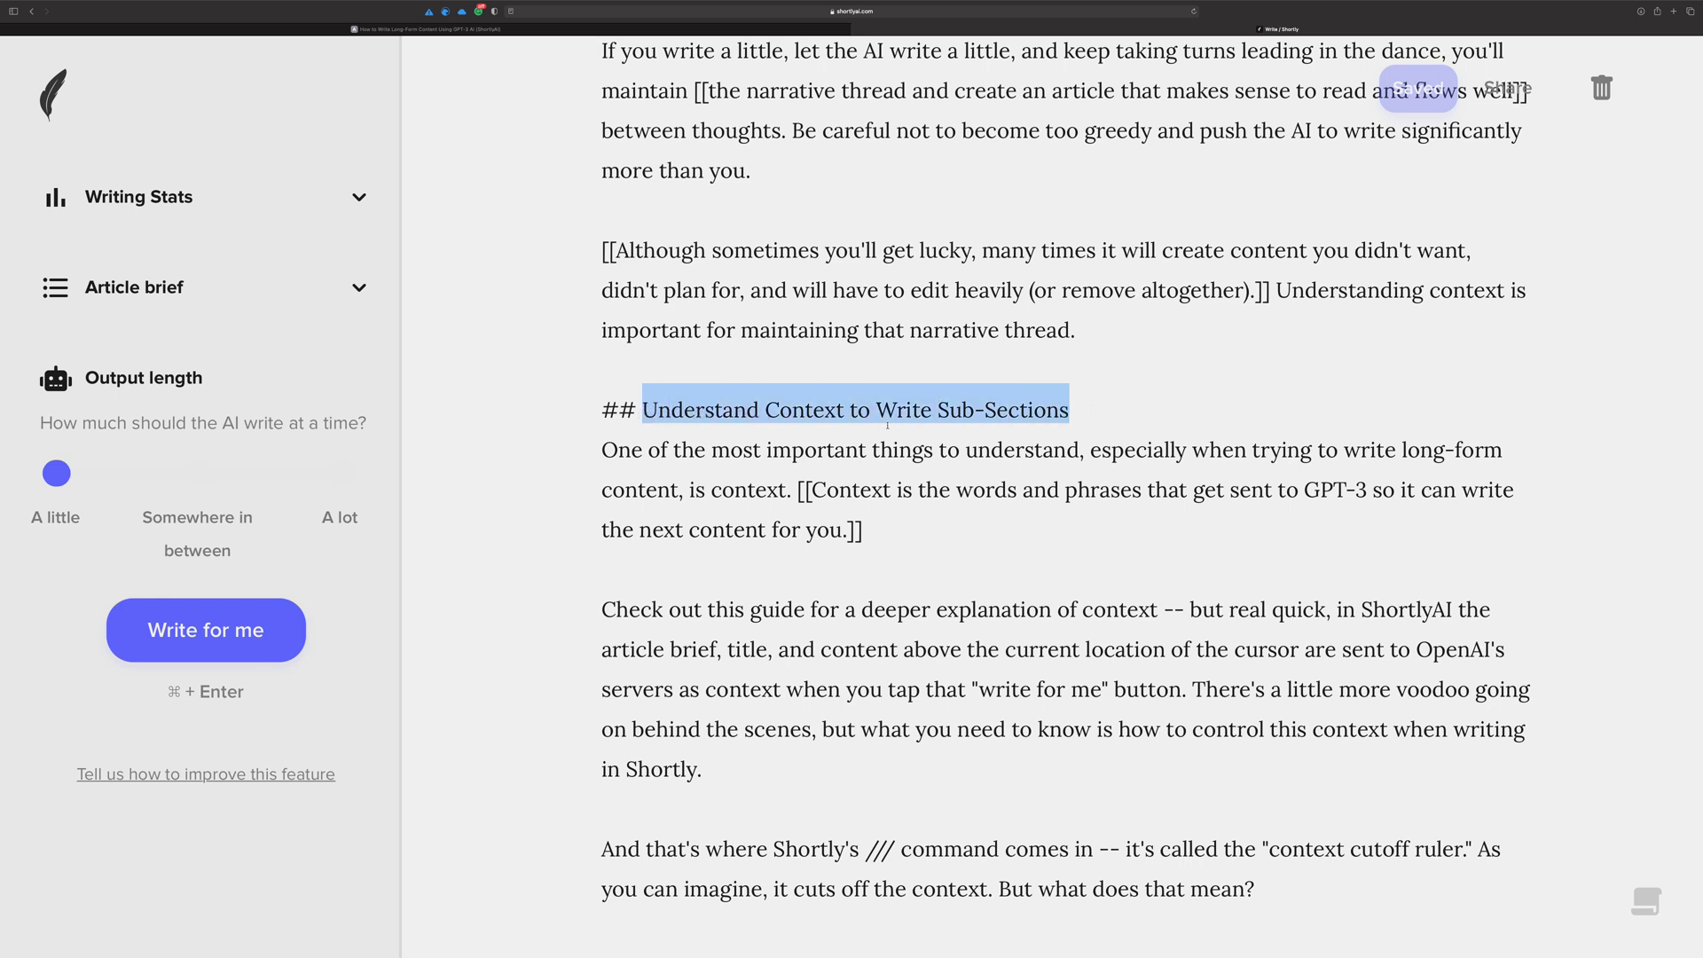
pyautogui.scroll(-12, 886, 425)
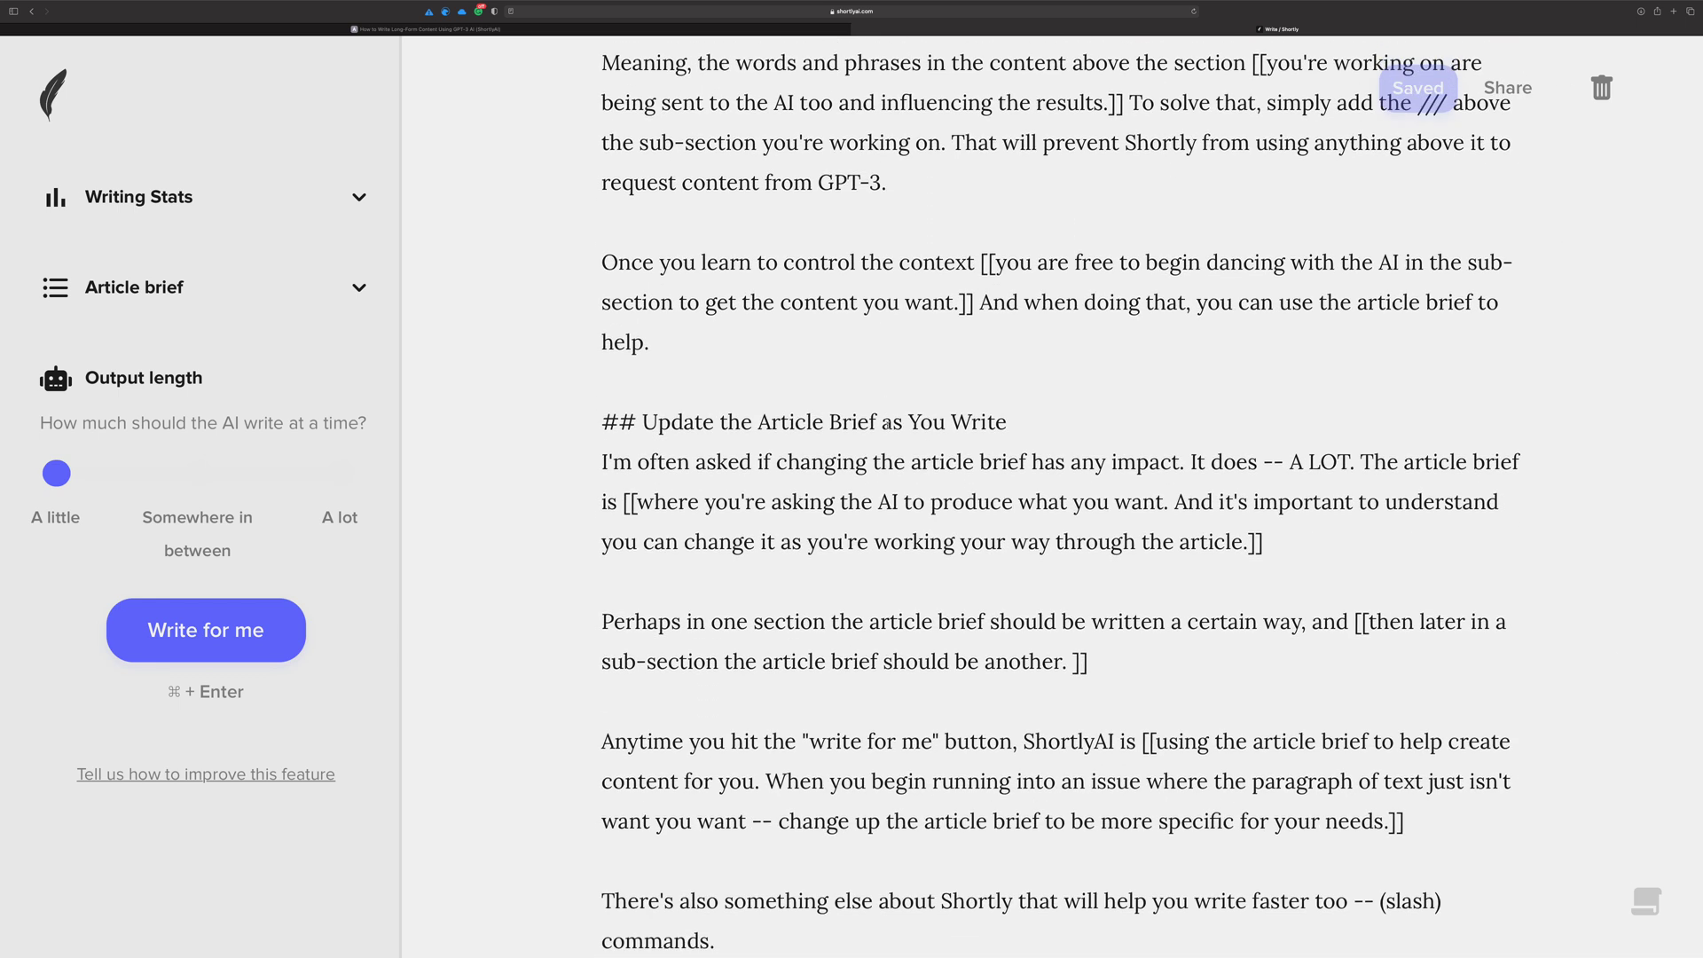
pyautogui.scroll(-1, 887, 425)
pyautogui.moveTo(1025, 370); pyautogui.dragTo(450, 390)
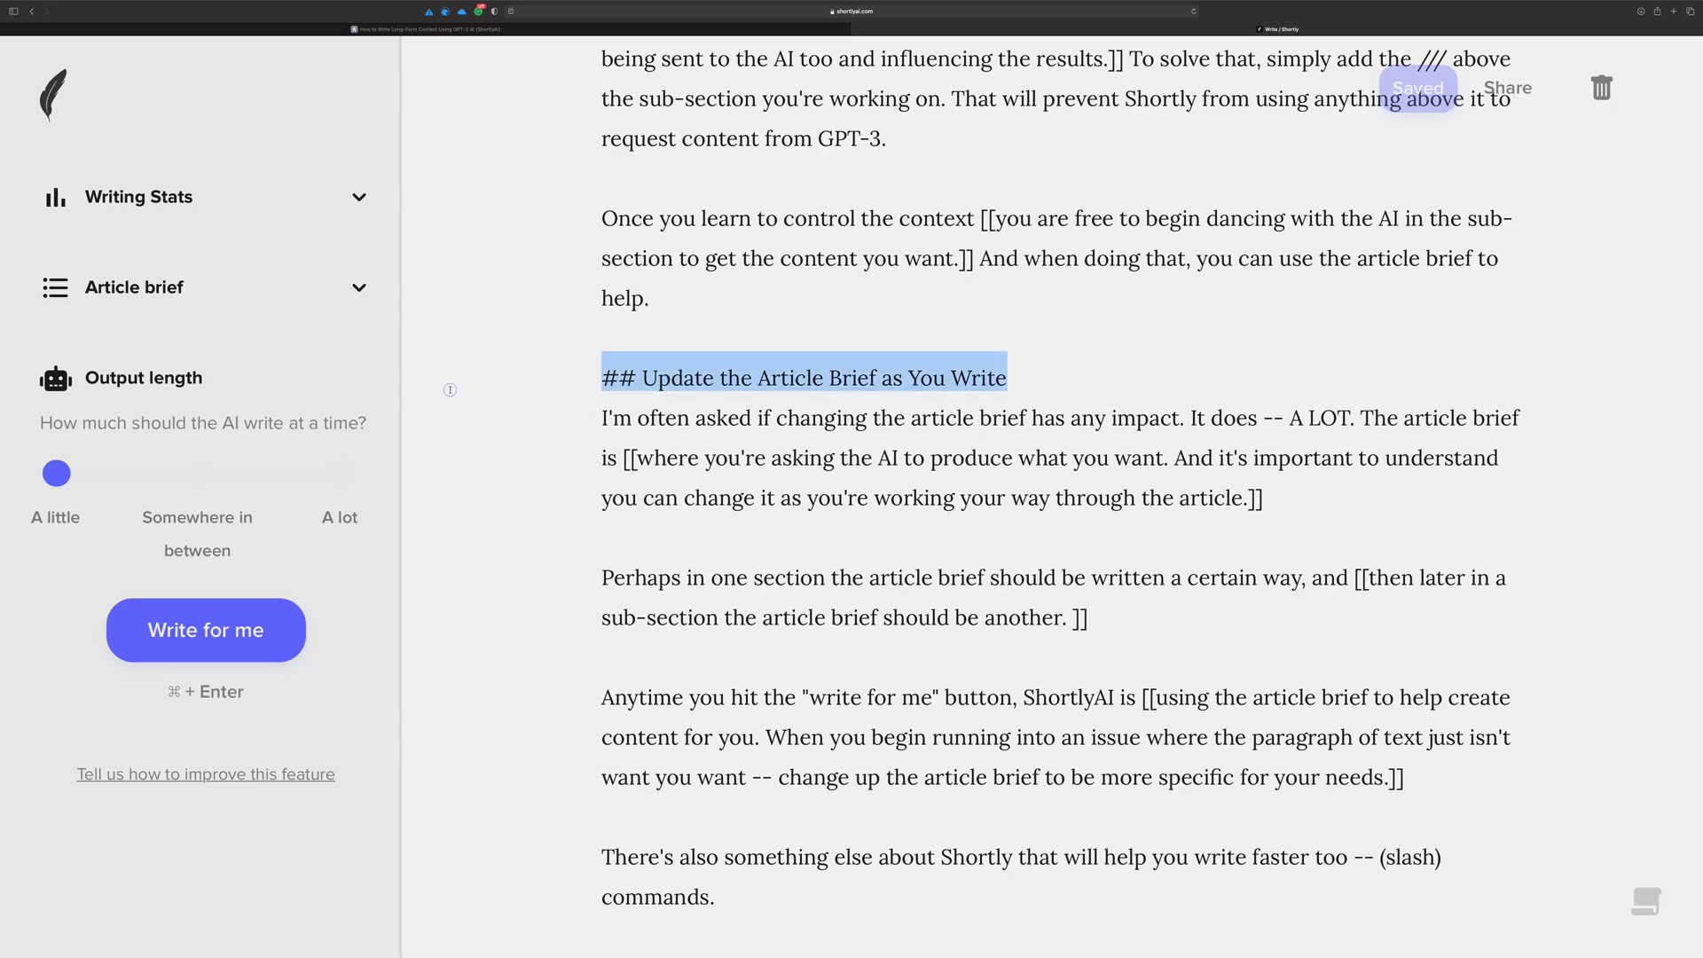
# Step: Return to the "## What is GPT-3?" section and highlight its heading, then the bracketed passage "so here's the easy way to understand it."
pyautogui.scroll(-2, 634, 481)
pyautogui.scroll(20, 635, 482)
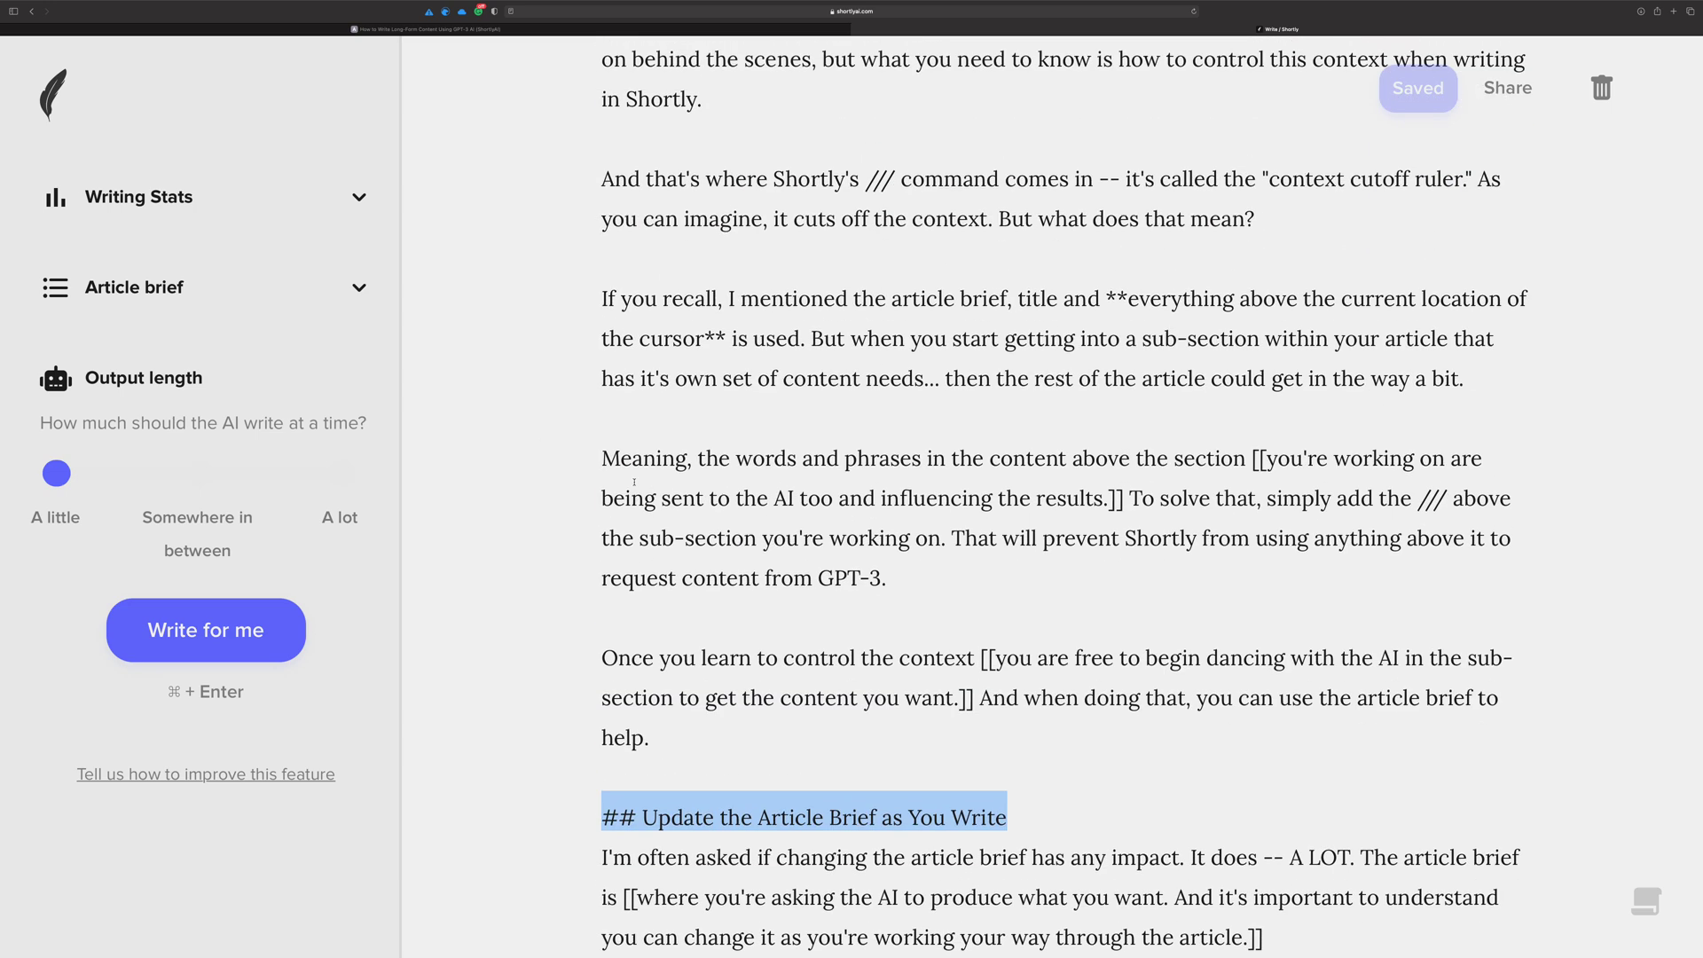
pyautogui.scroll(9, 635, 482)
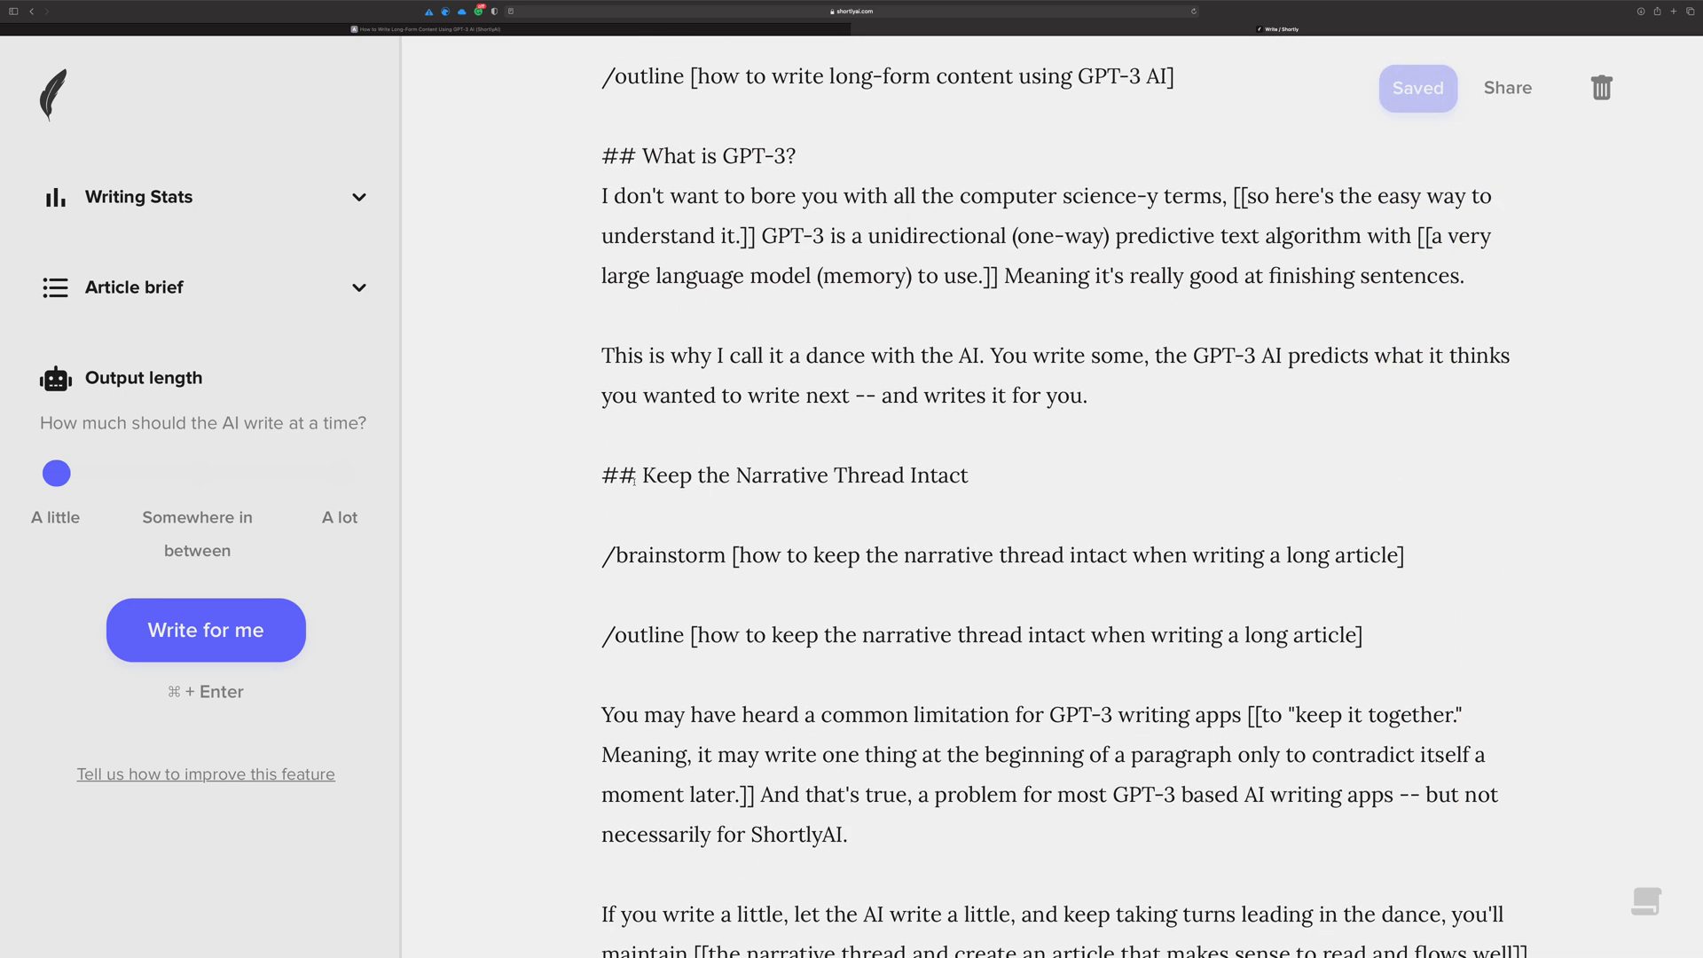
pyautogui.scroll(1, 634, 481)
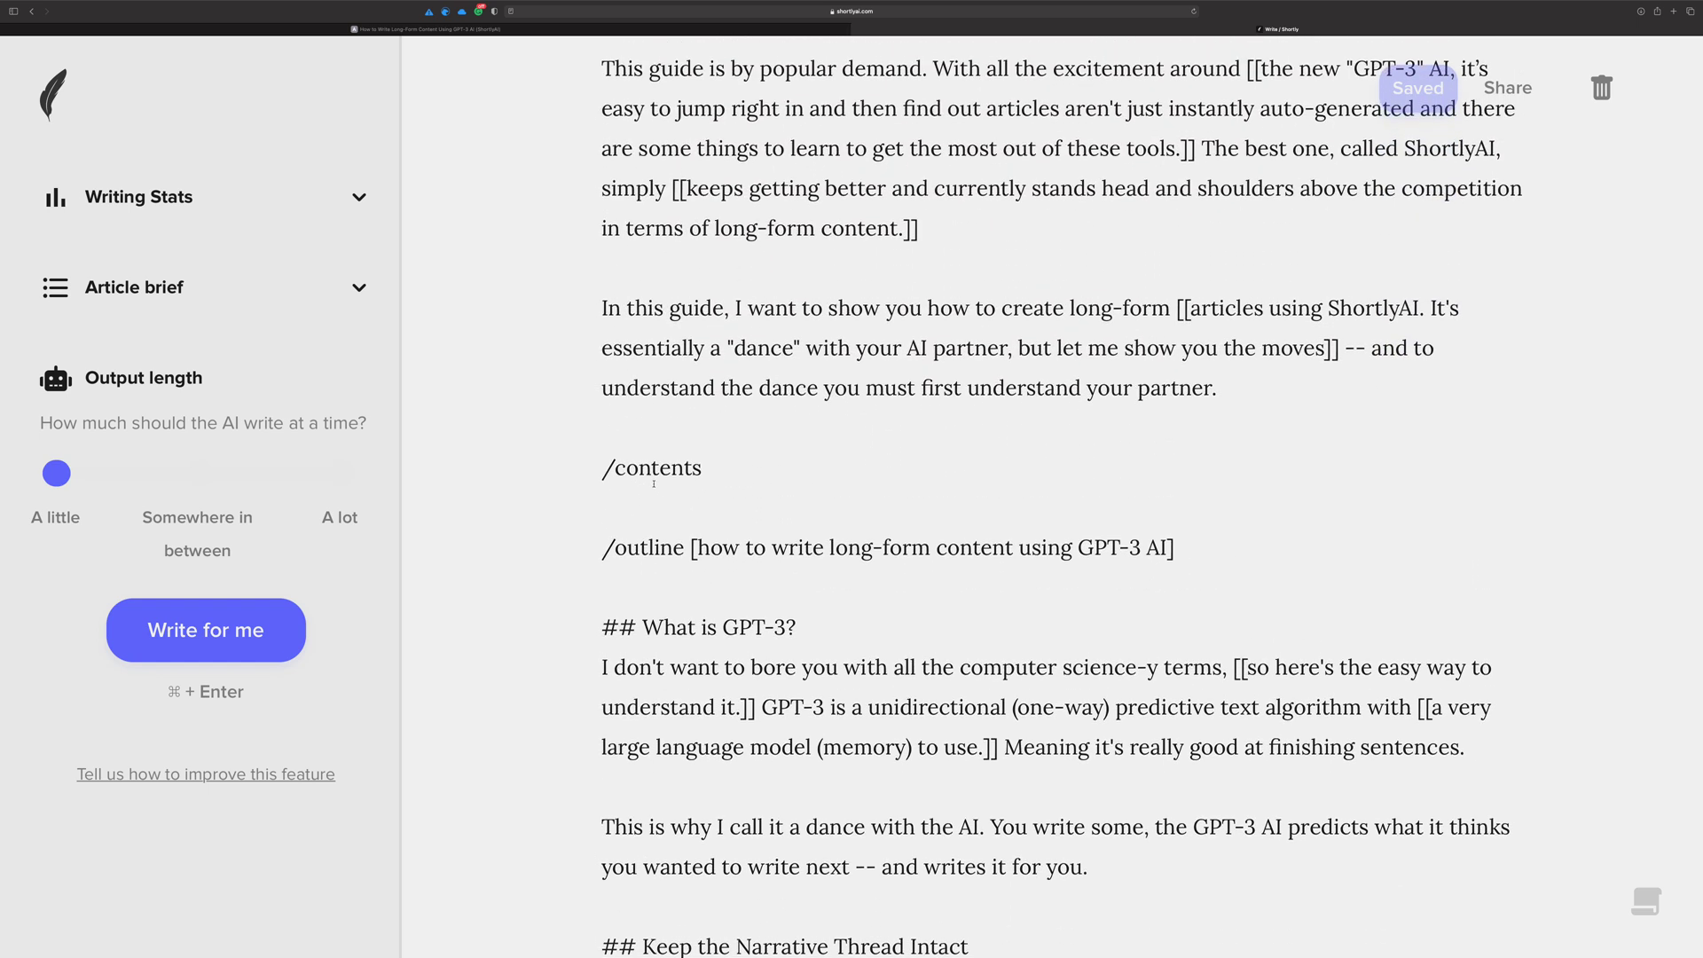
pyautogui.scroll(-3, 722, 499)
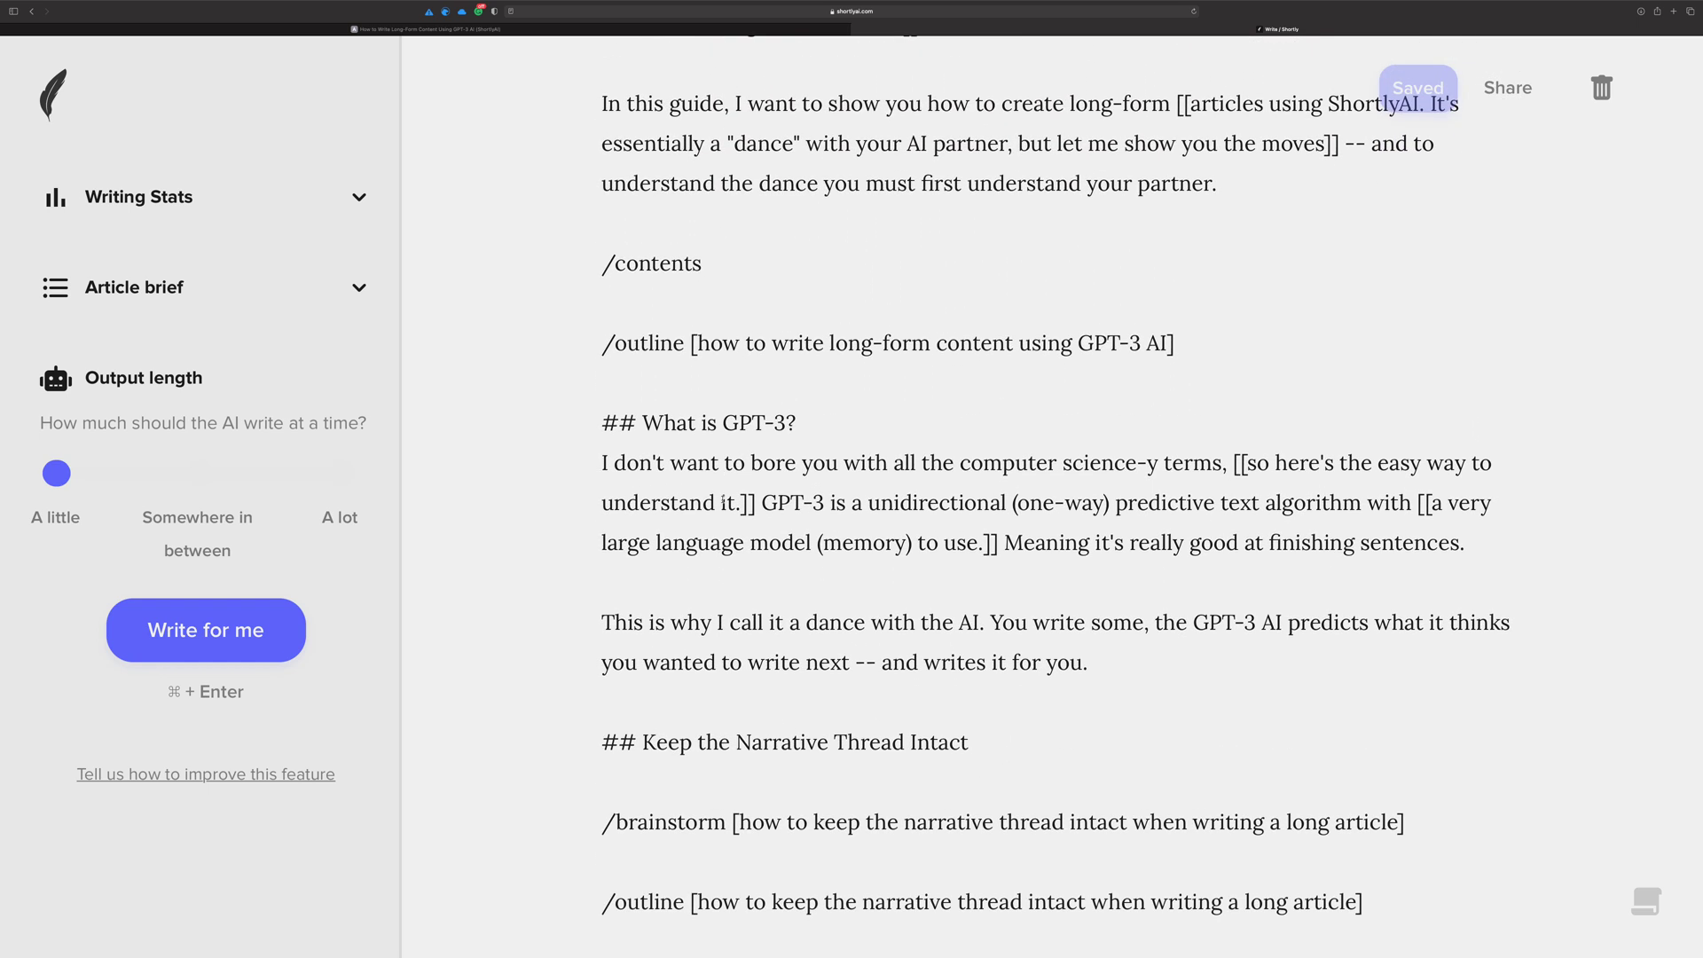
pyautogui.moveTo(831, 419); pyautogui.dragTo(562, 414)
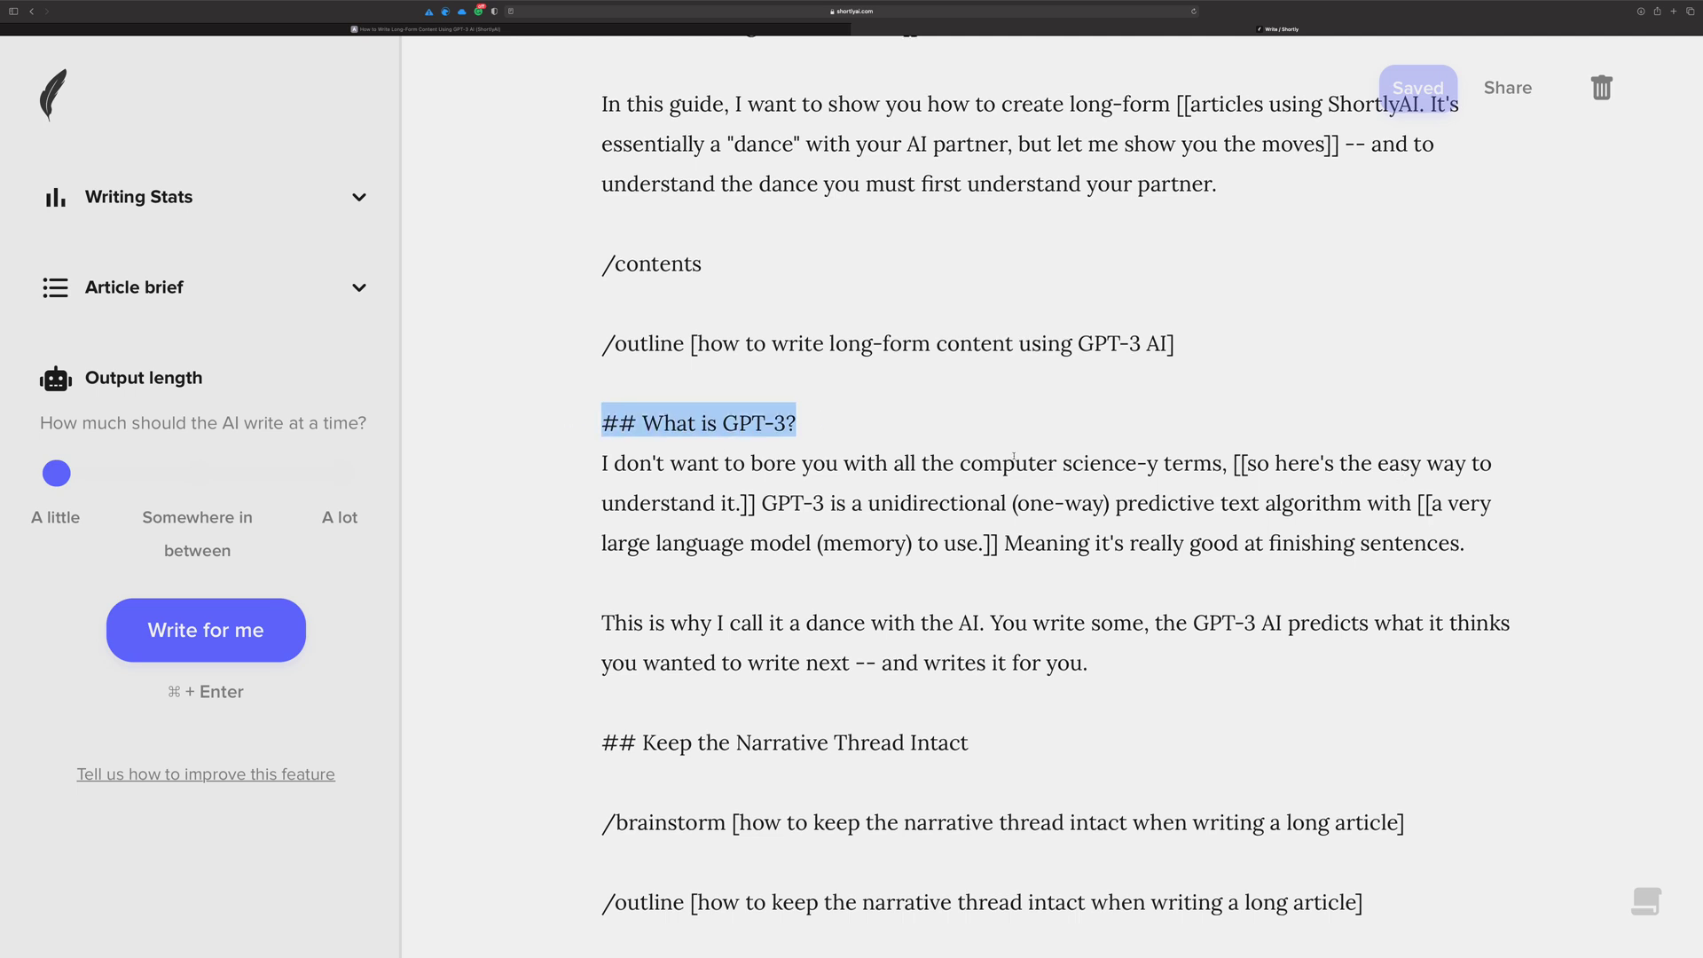
pyautogui.moveTo(1245, 461); pyautogui.dragTo(748, 503)
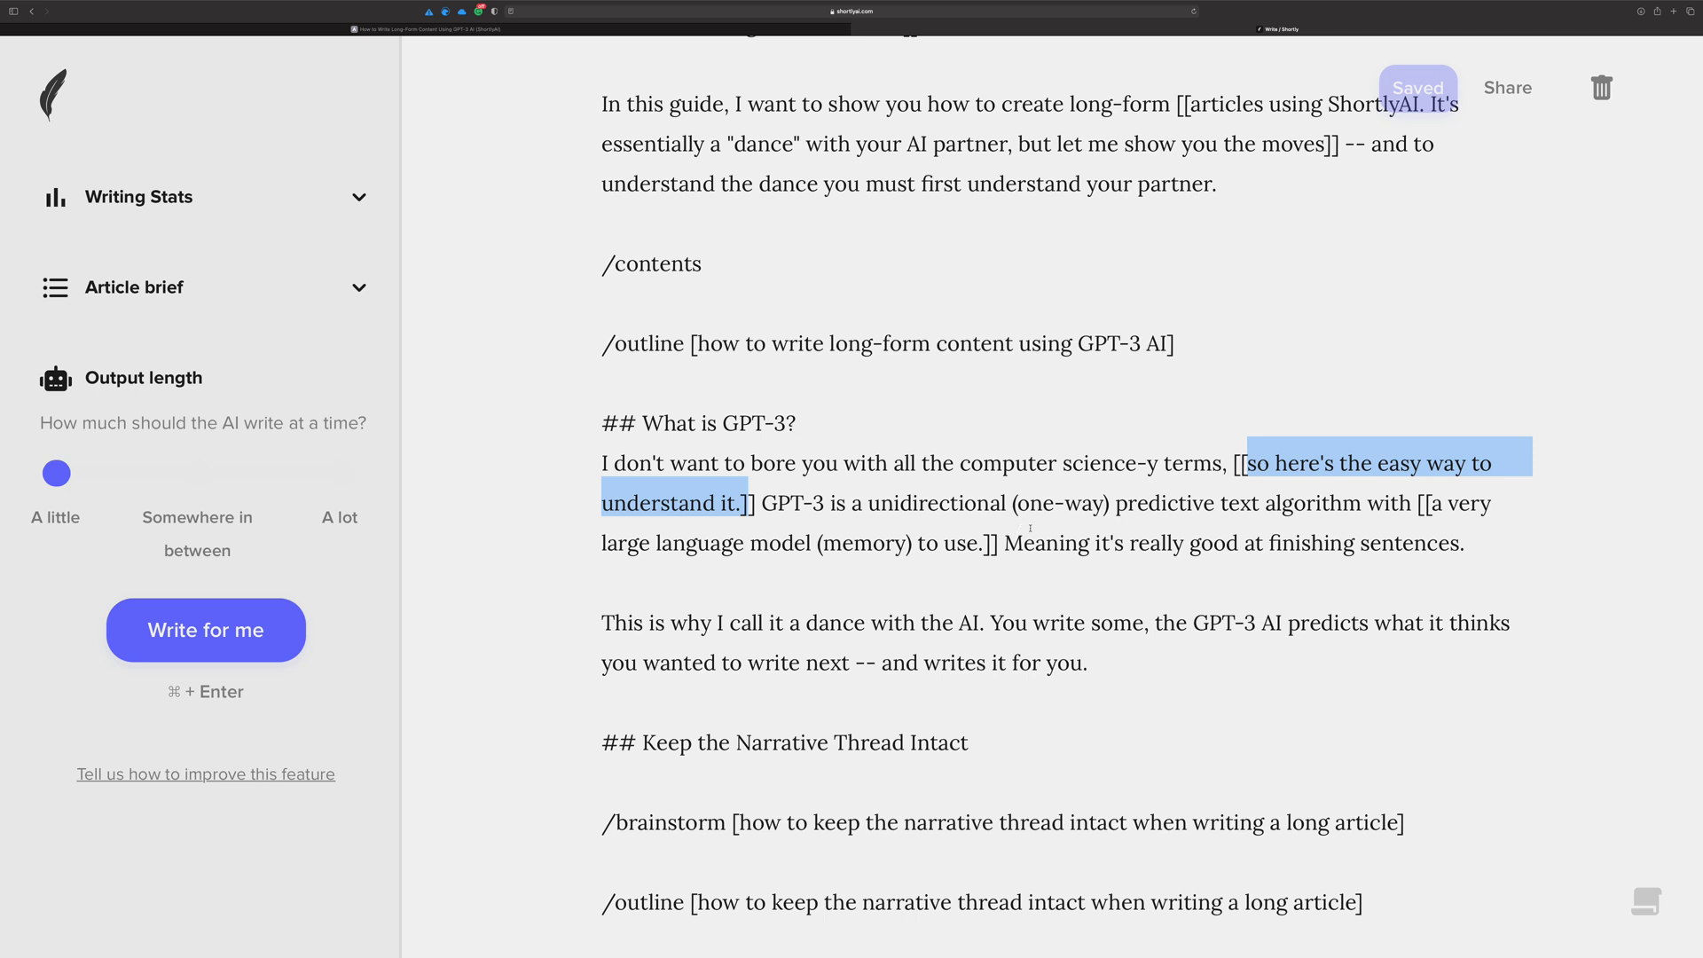
# Step: Highlight "(memory)" in the GPT-3 explanation, then the heading "## Keep the Narrative Thread Intact"
pyautogui.moveTo(911, 541); pyautogui.dragTo(812, 541)
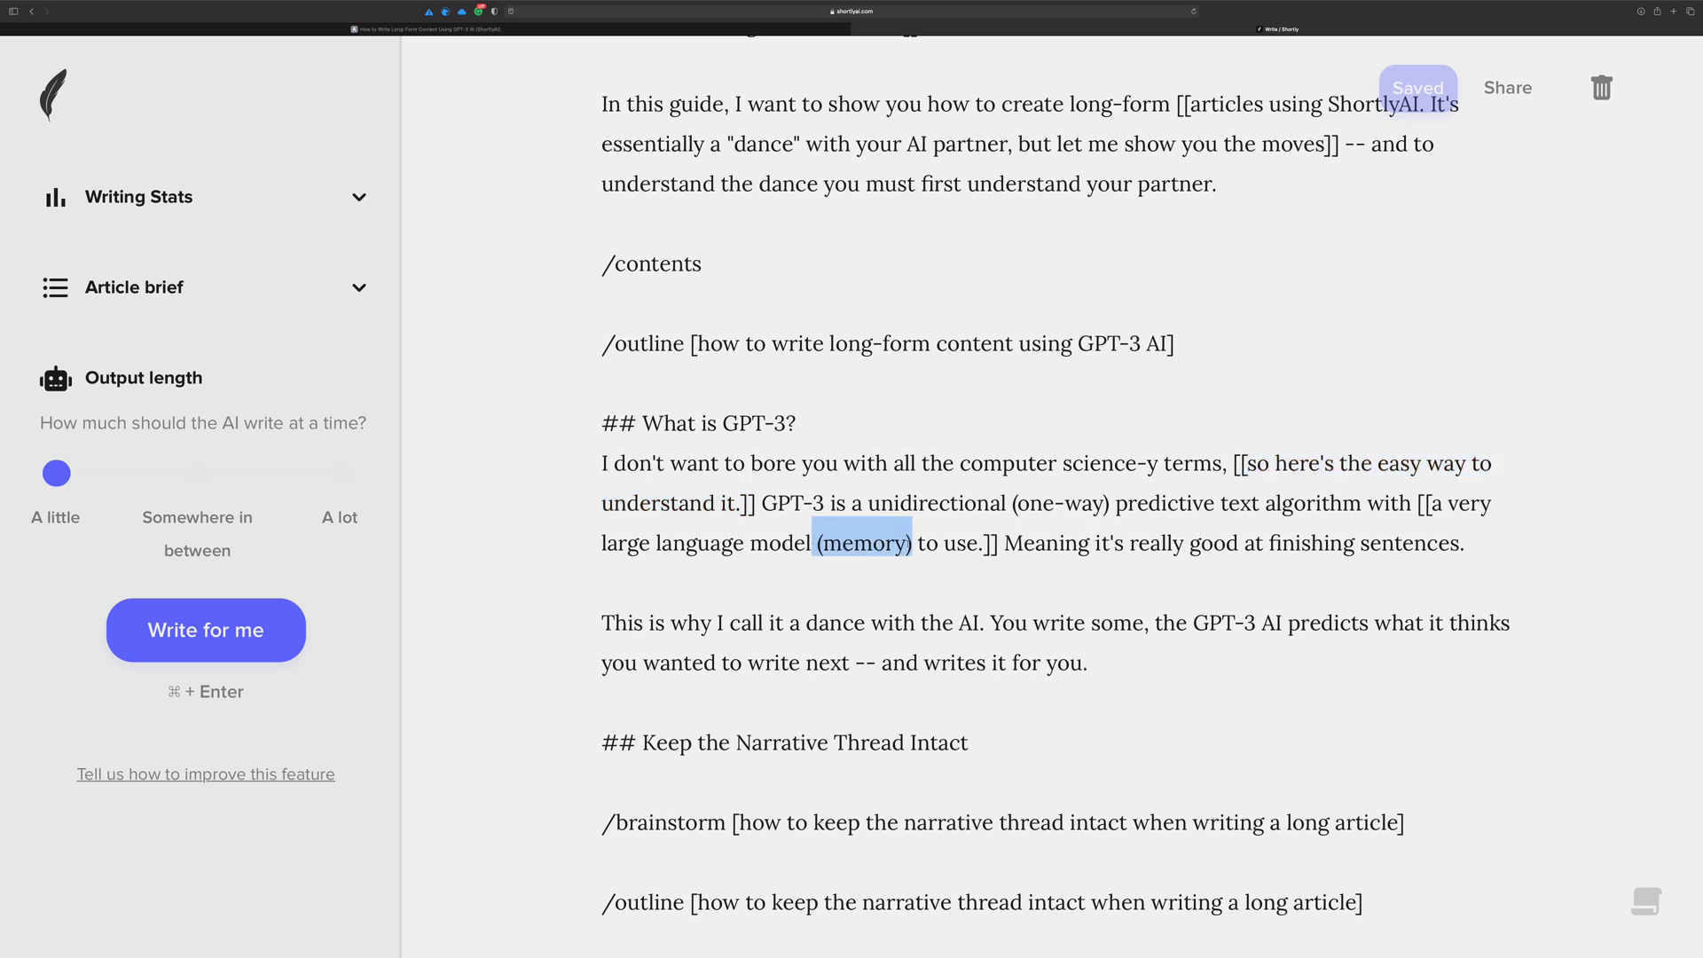
pyautogui.scroll(-5, 1065, 497)
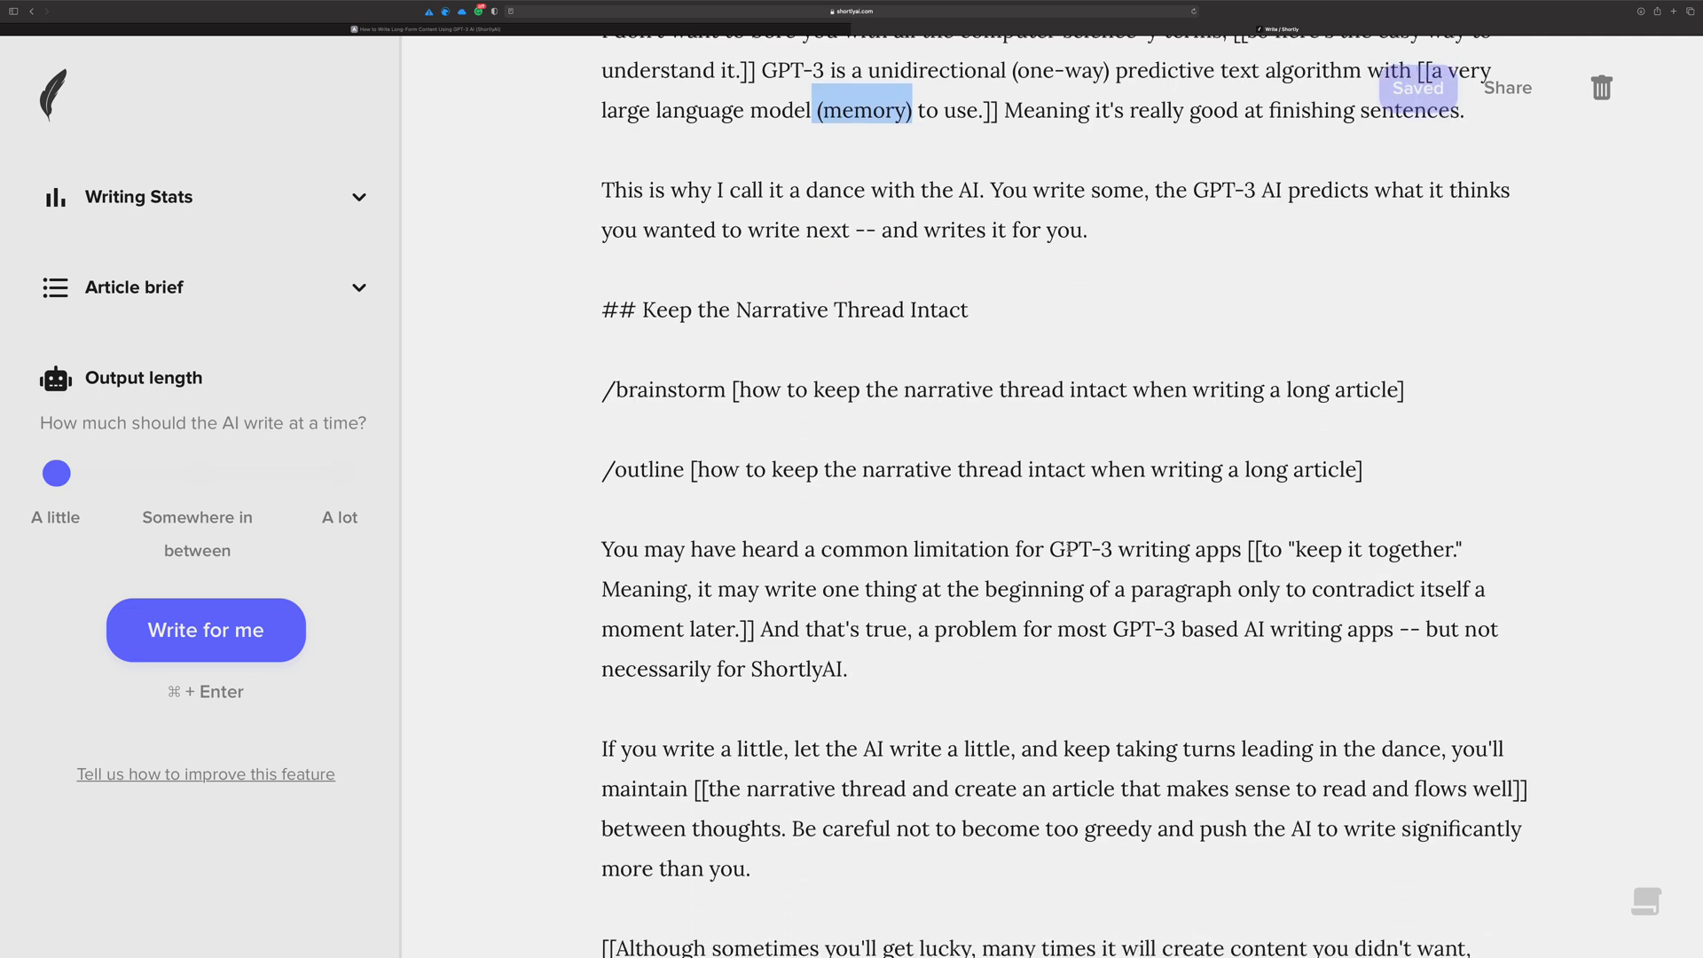
pyautogui.scroll(-1, 938, 338)
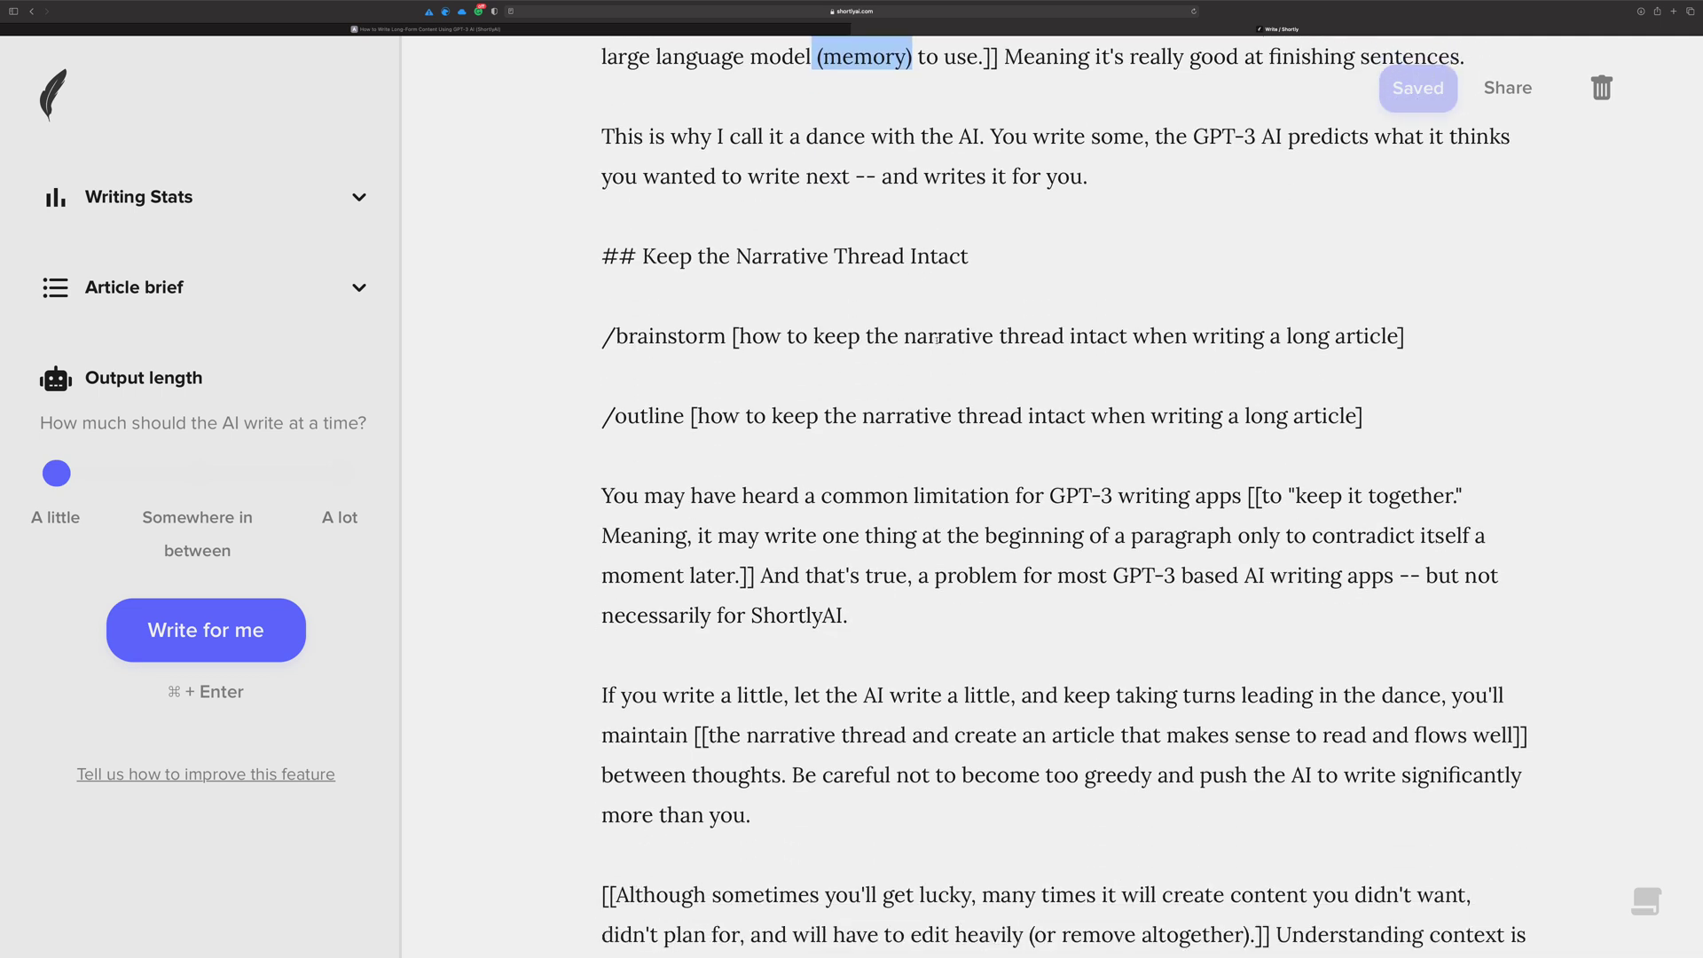
pyautogui.moveTo(1002, 265); pyautogui.dragTo(602, 255)
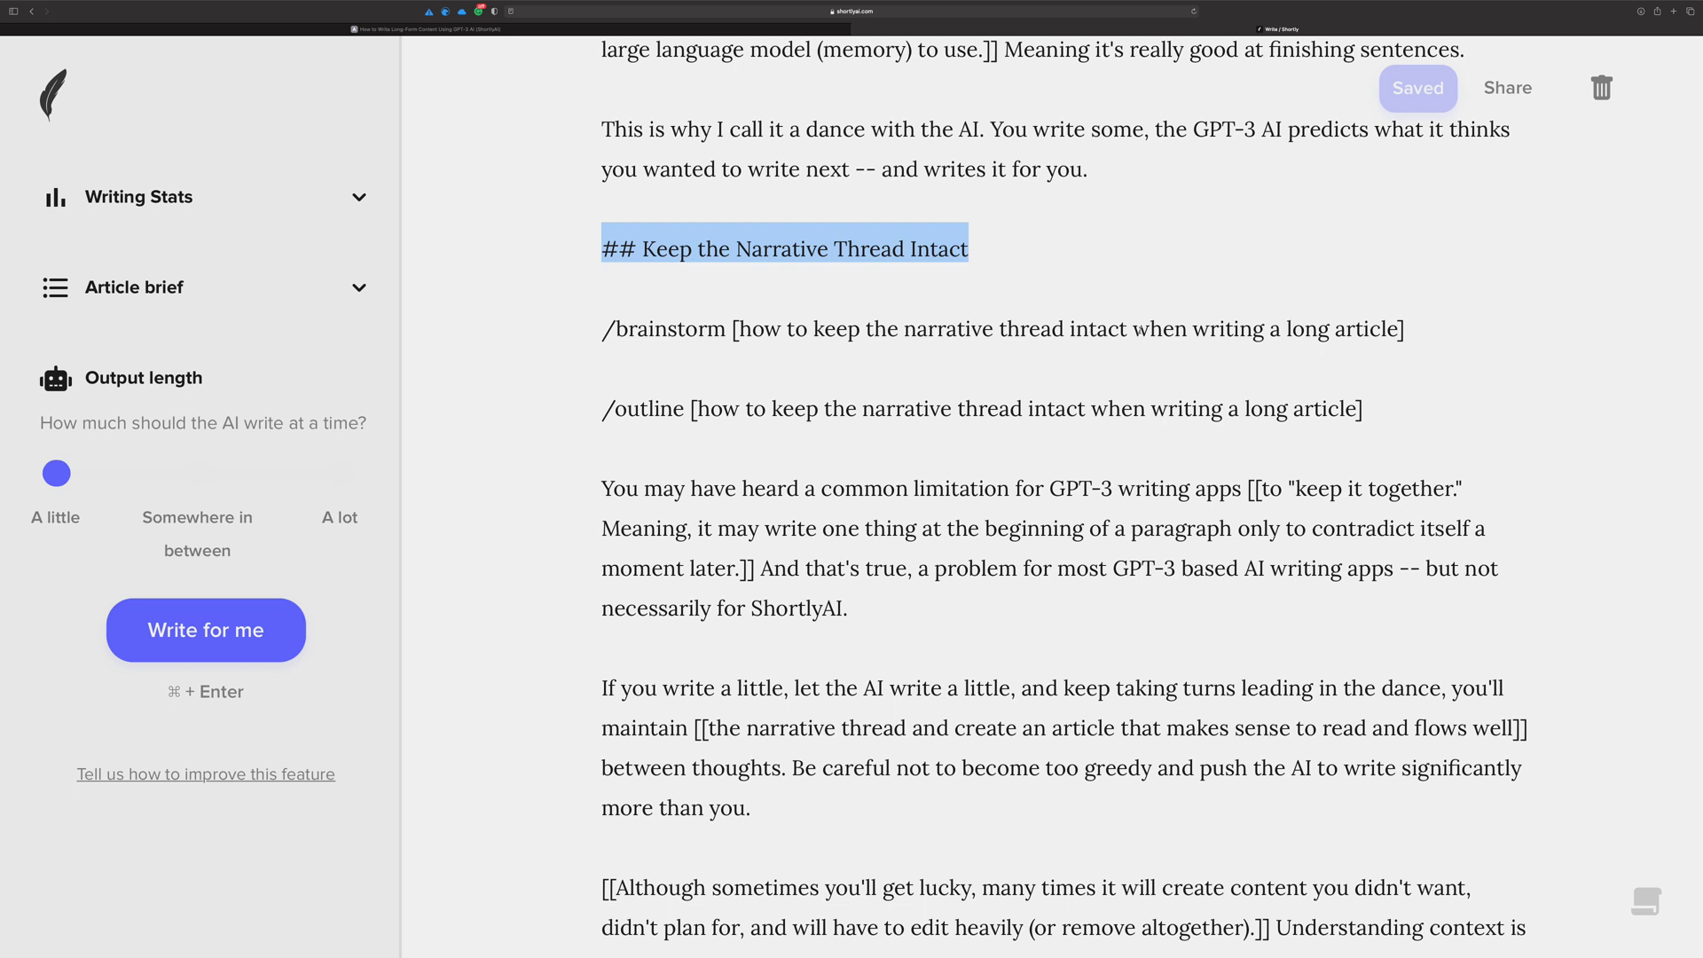
# Step: Run the /brainstorm command on keeping the narrative thread intact, regenerate its ideas, then undo the generated list to restore the command line
pyautogui.click(1459, 320)
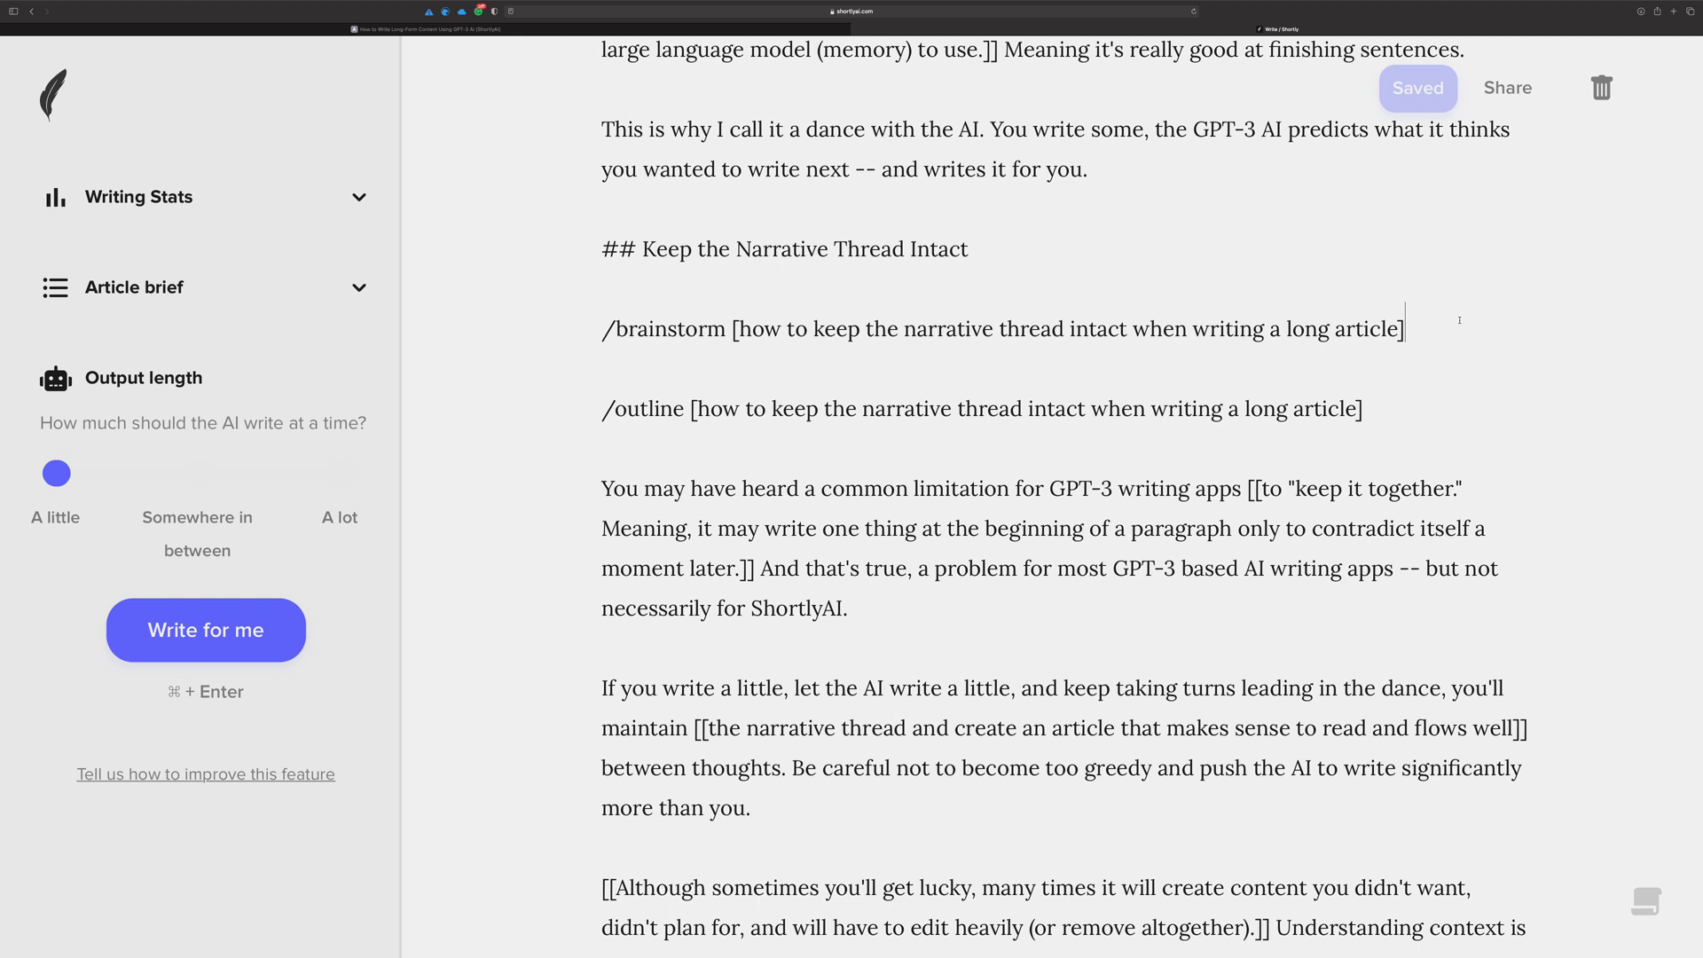
pyautogui.press('super+Return')
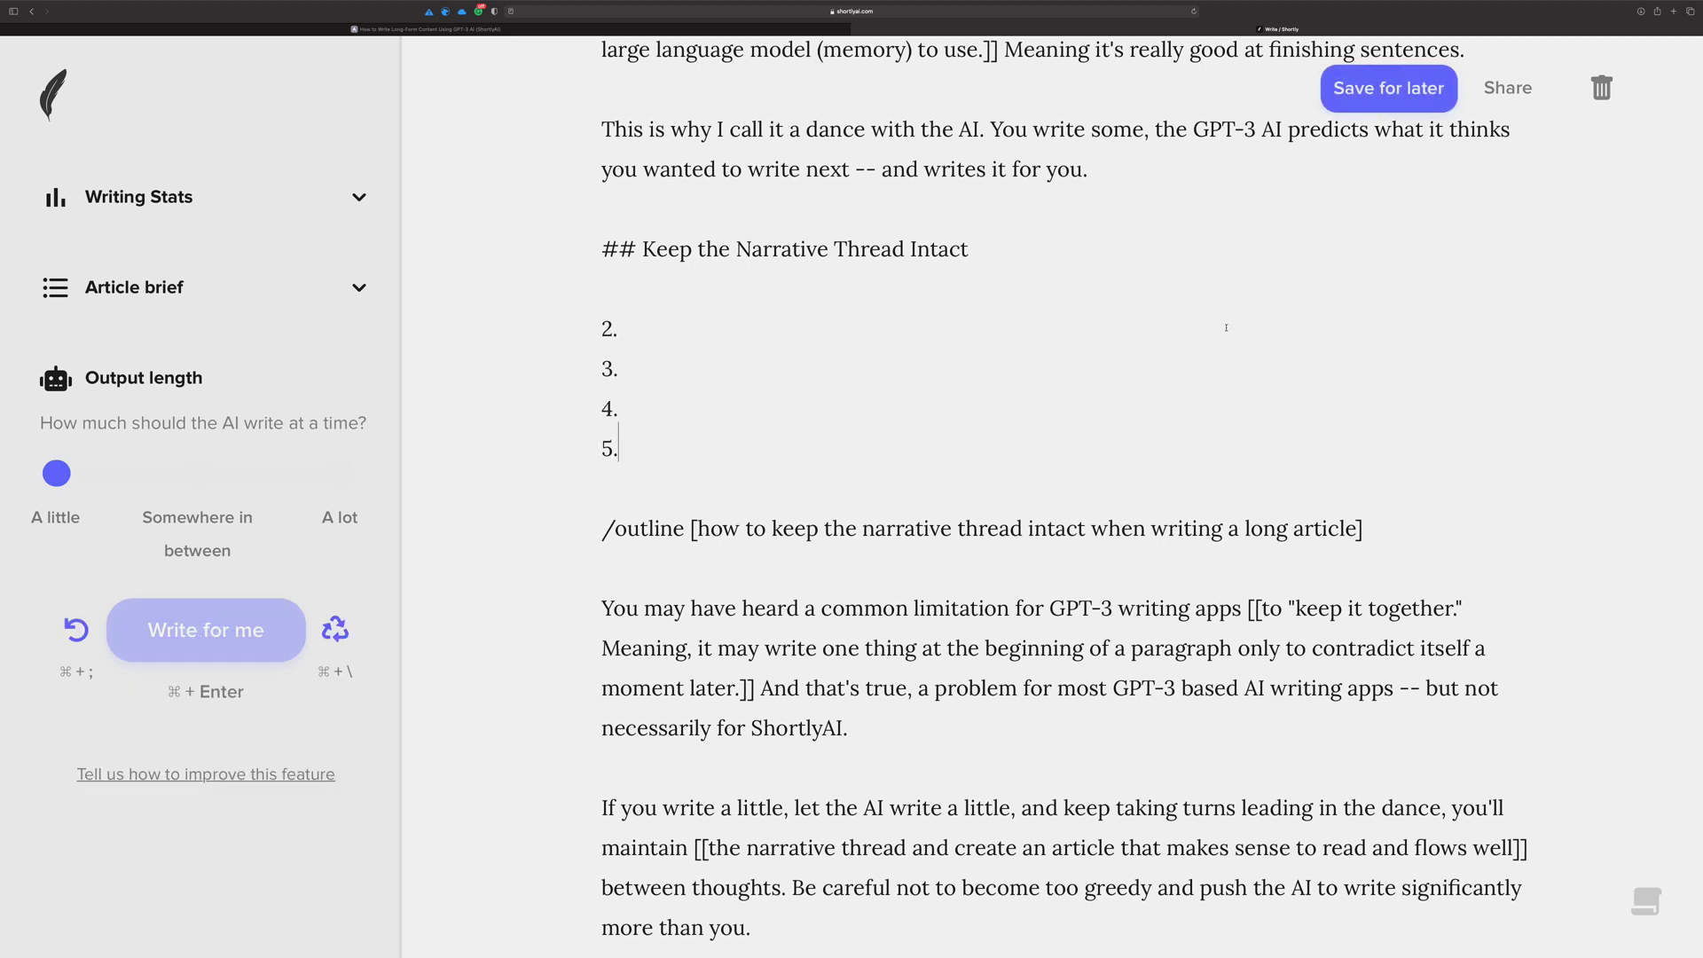
pyautogui.click(335, 629)
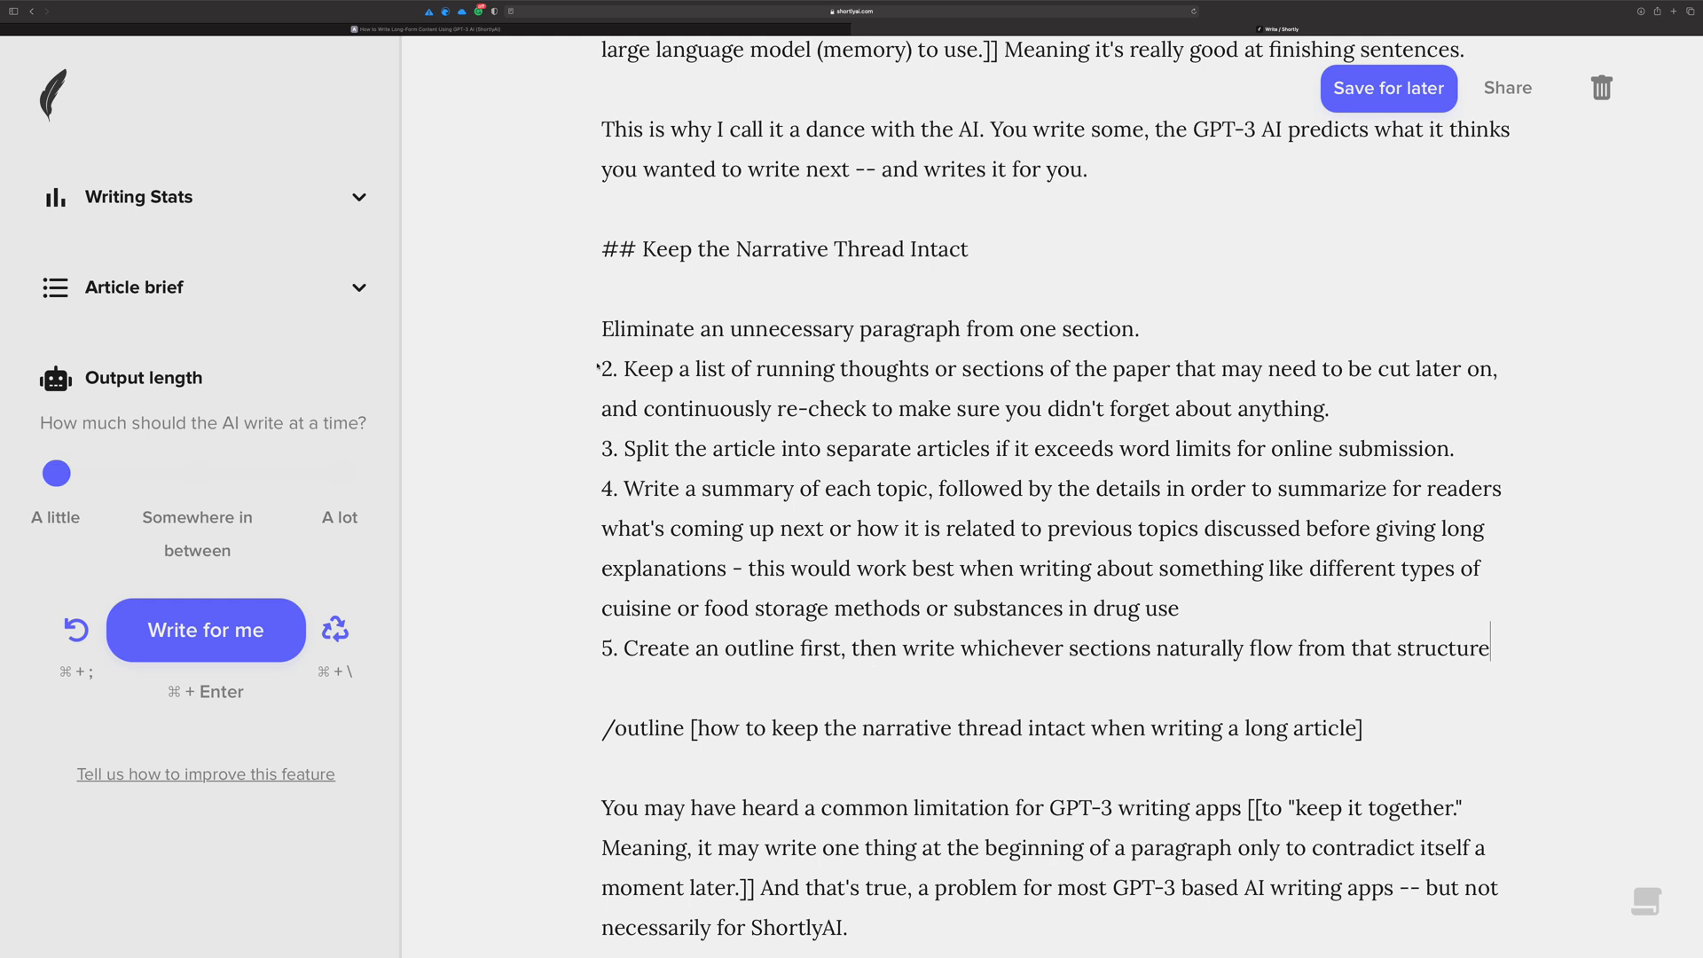
pyautogui.click(604, 329)
pyautogui.press('super+semicolon')
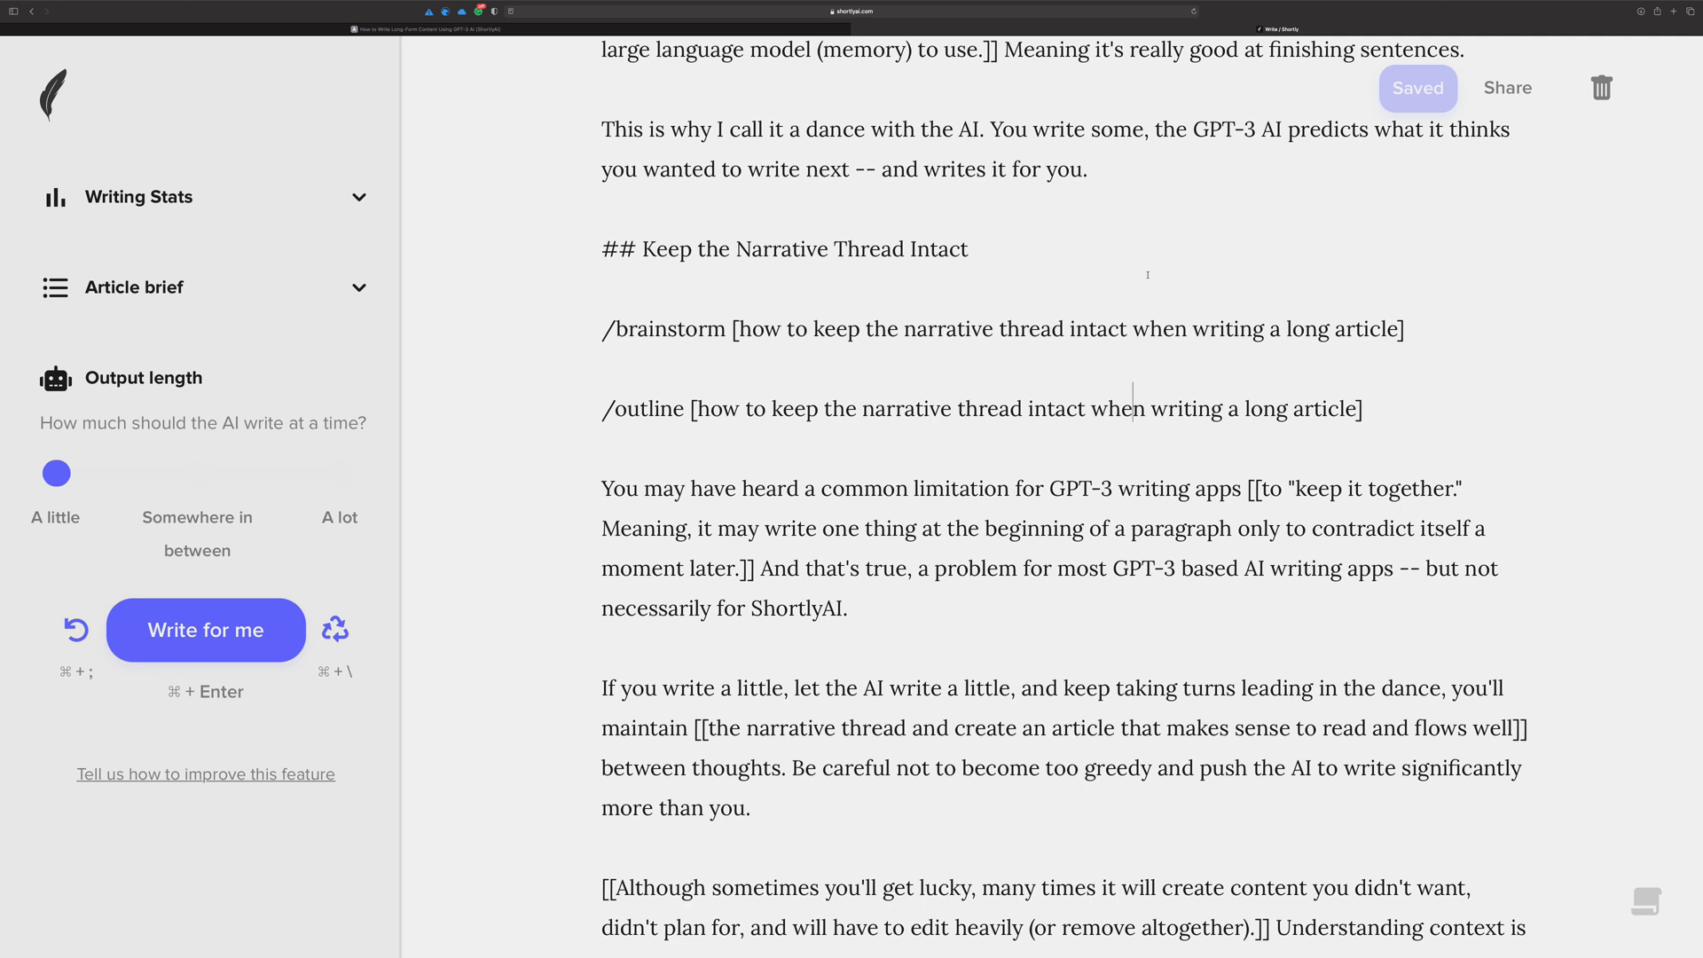
# Step: Highlight the "/outline [how to keep the narrative thread intact when writing a long article]" line, then the paragraphs beneath it
pyautogui.moveTo(1363, 408); pyautogui.dragTo(600, 402)
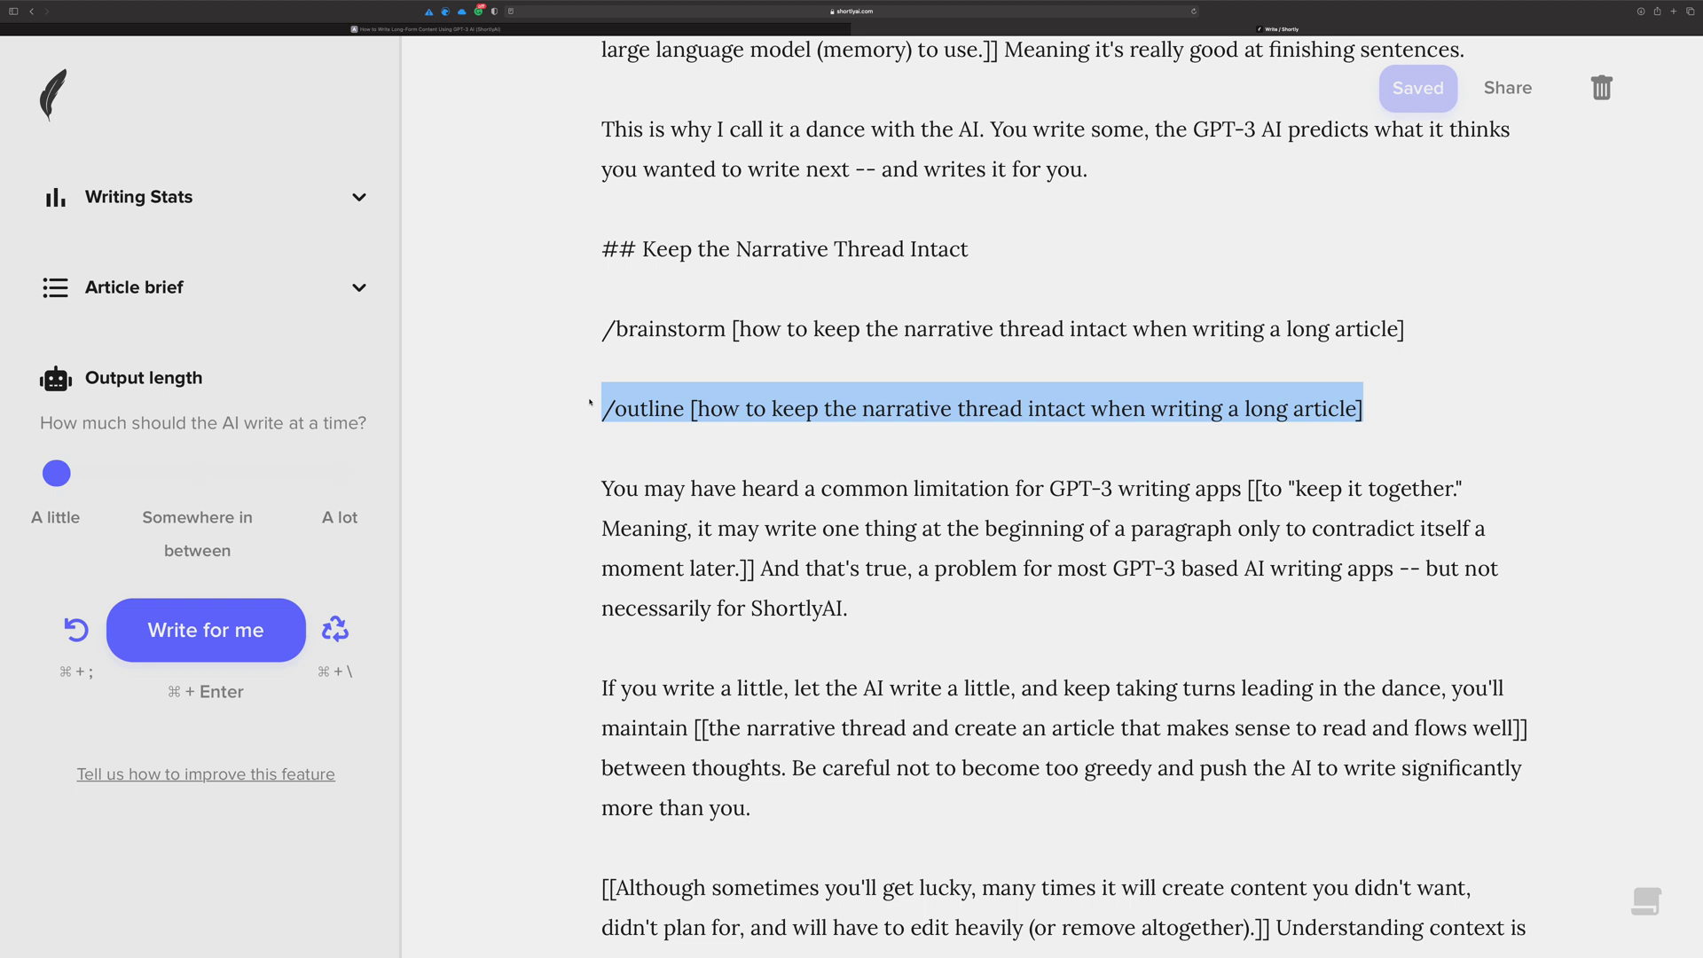
pyautogui.scroll(-2, 720, 432)
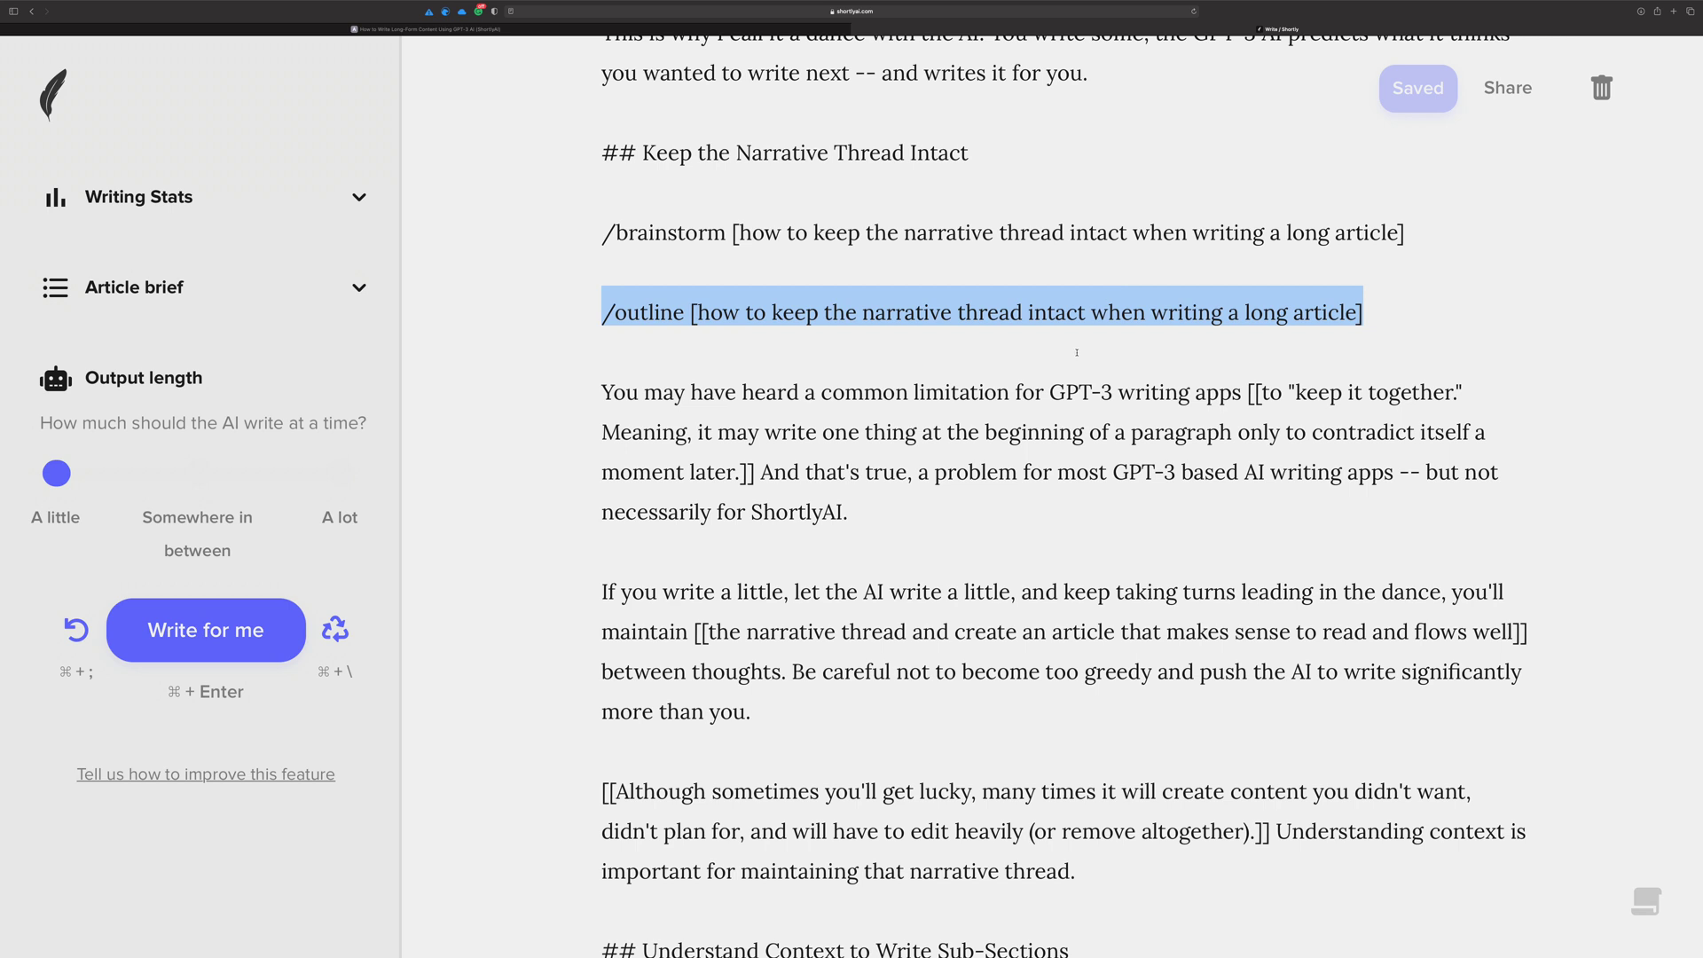
pyautogui.scroll(-1, 1047, 386)
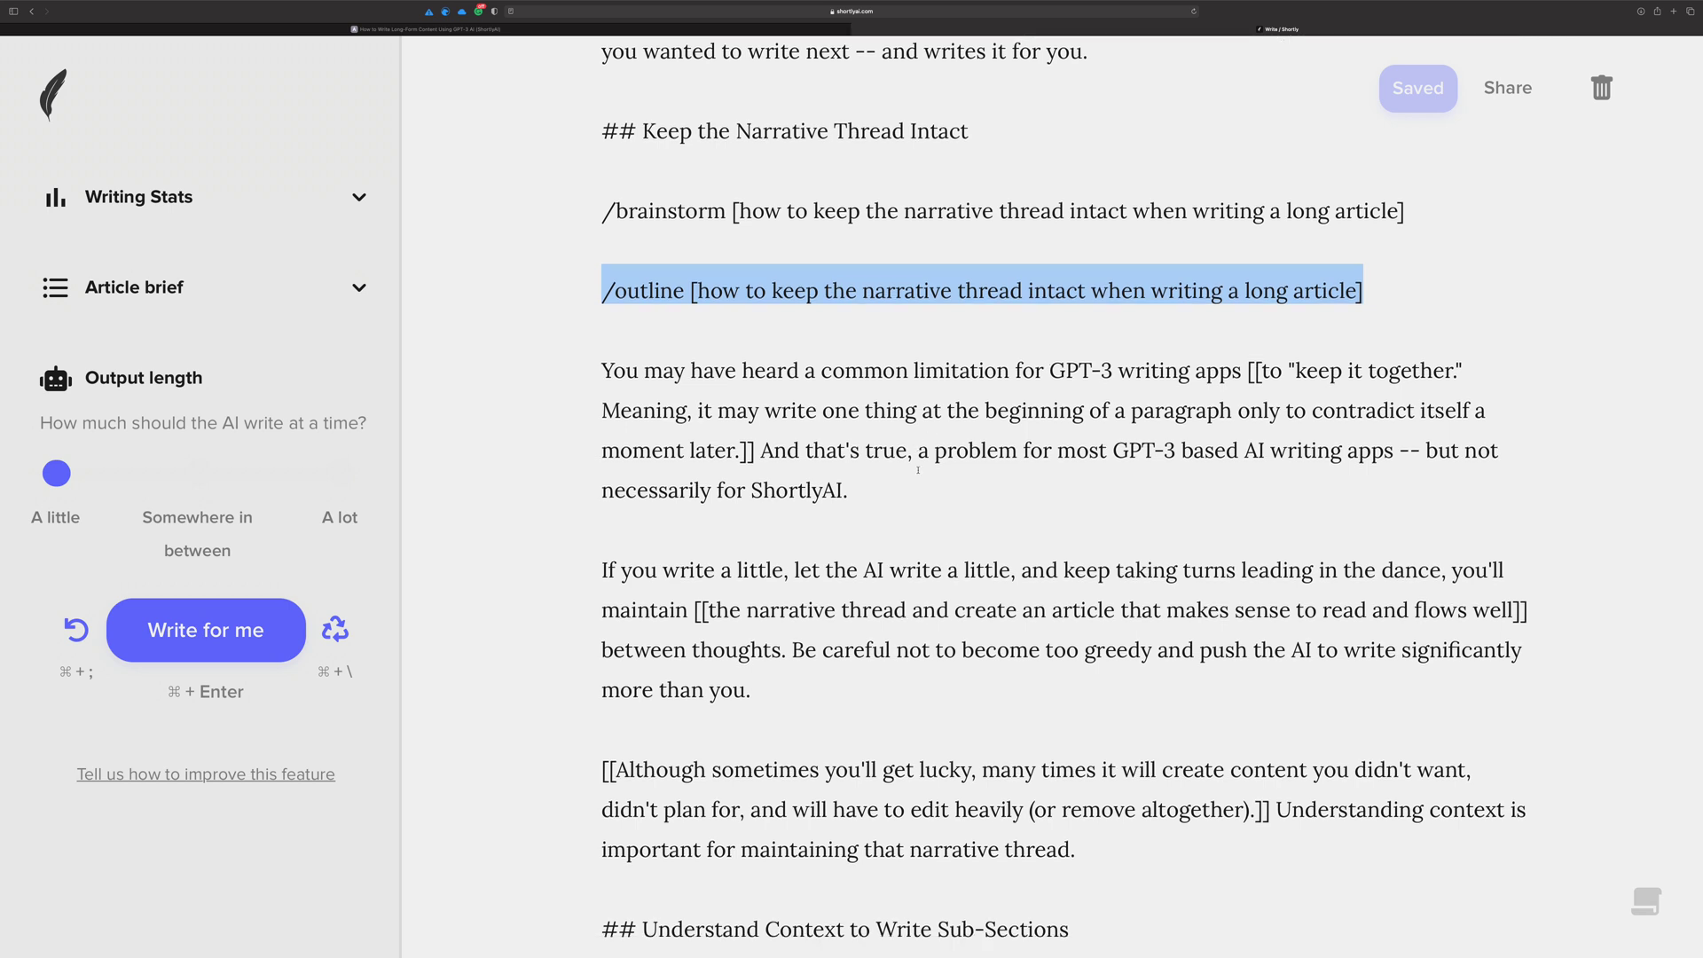
pyautogui.moveTo(603, 341); pyautogui.dragTo(914, 741)
pyautogui.scroll(-3, 907, 623)
pyautogui.scroll(-10, 906, 624)
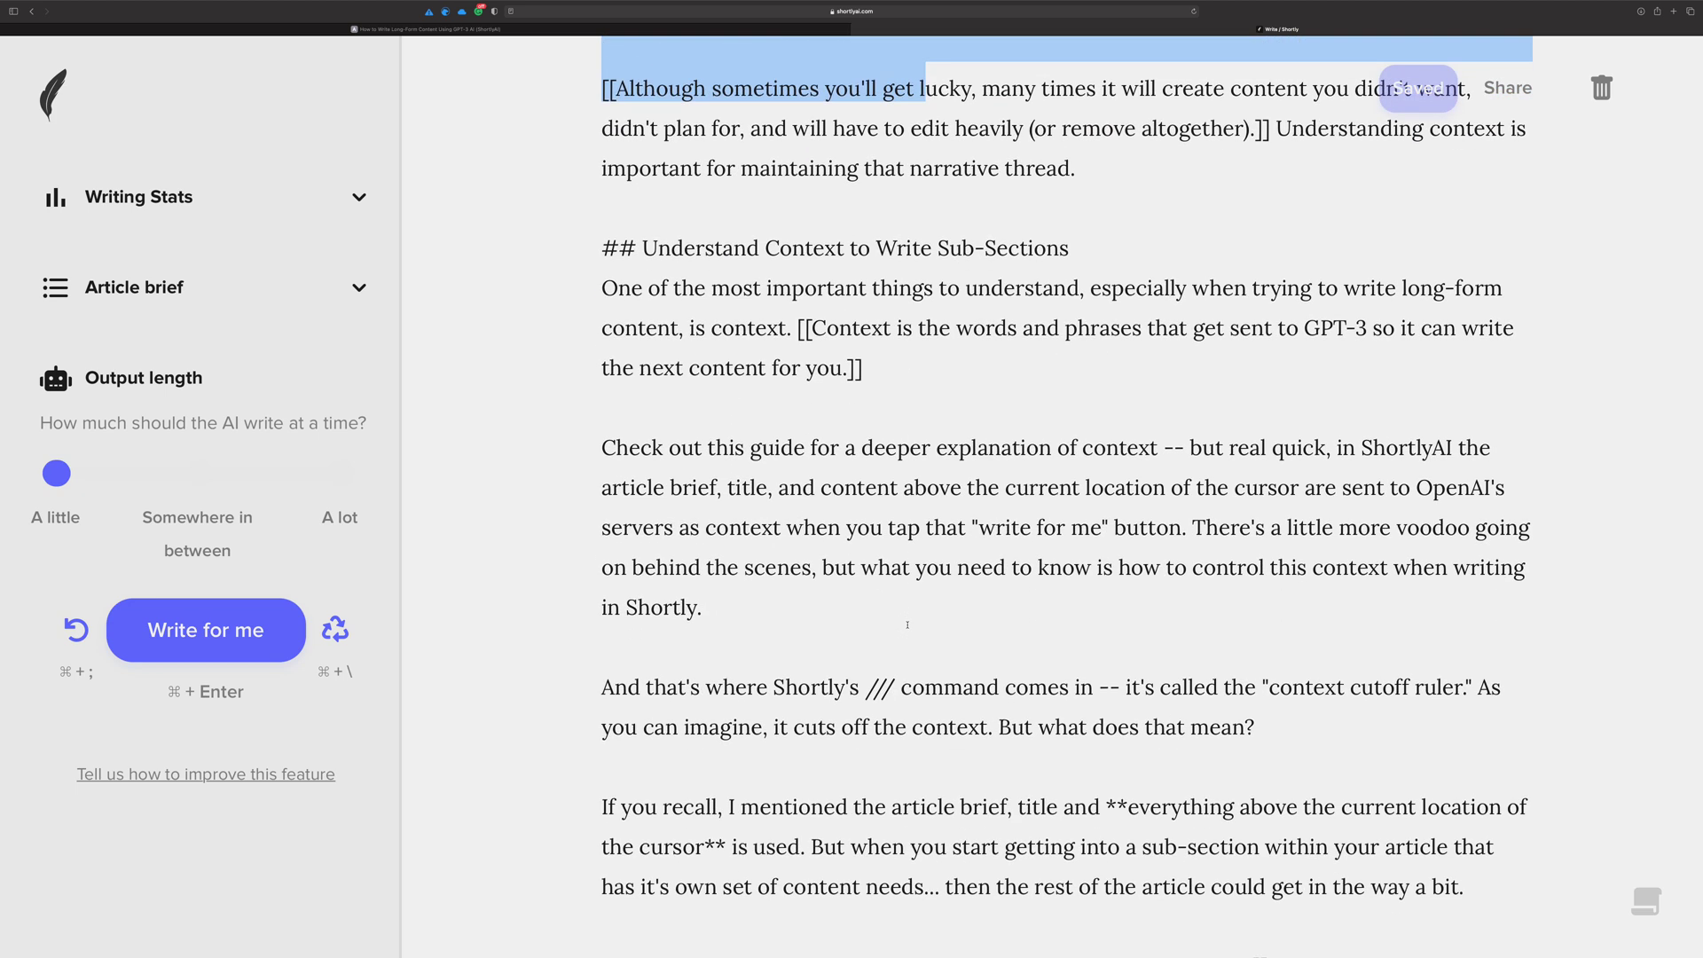
pyautogui.scroll(3, 920, 523)
pyautogui.scroll(5, 921, 522)
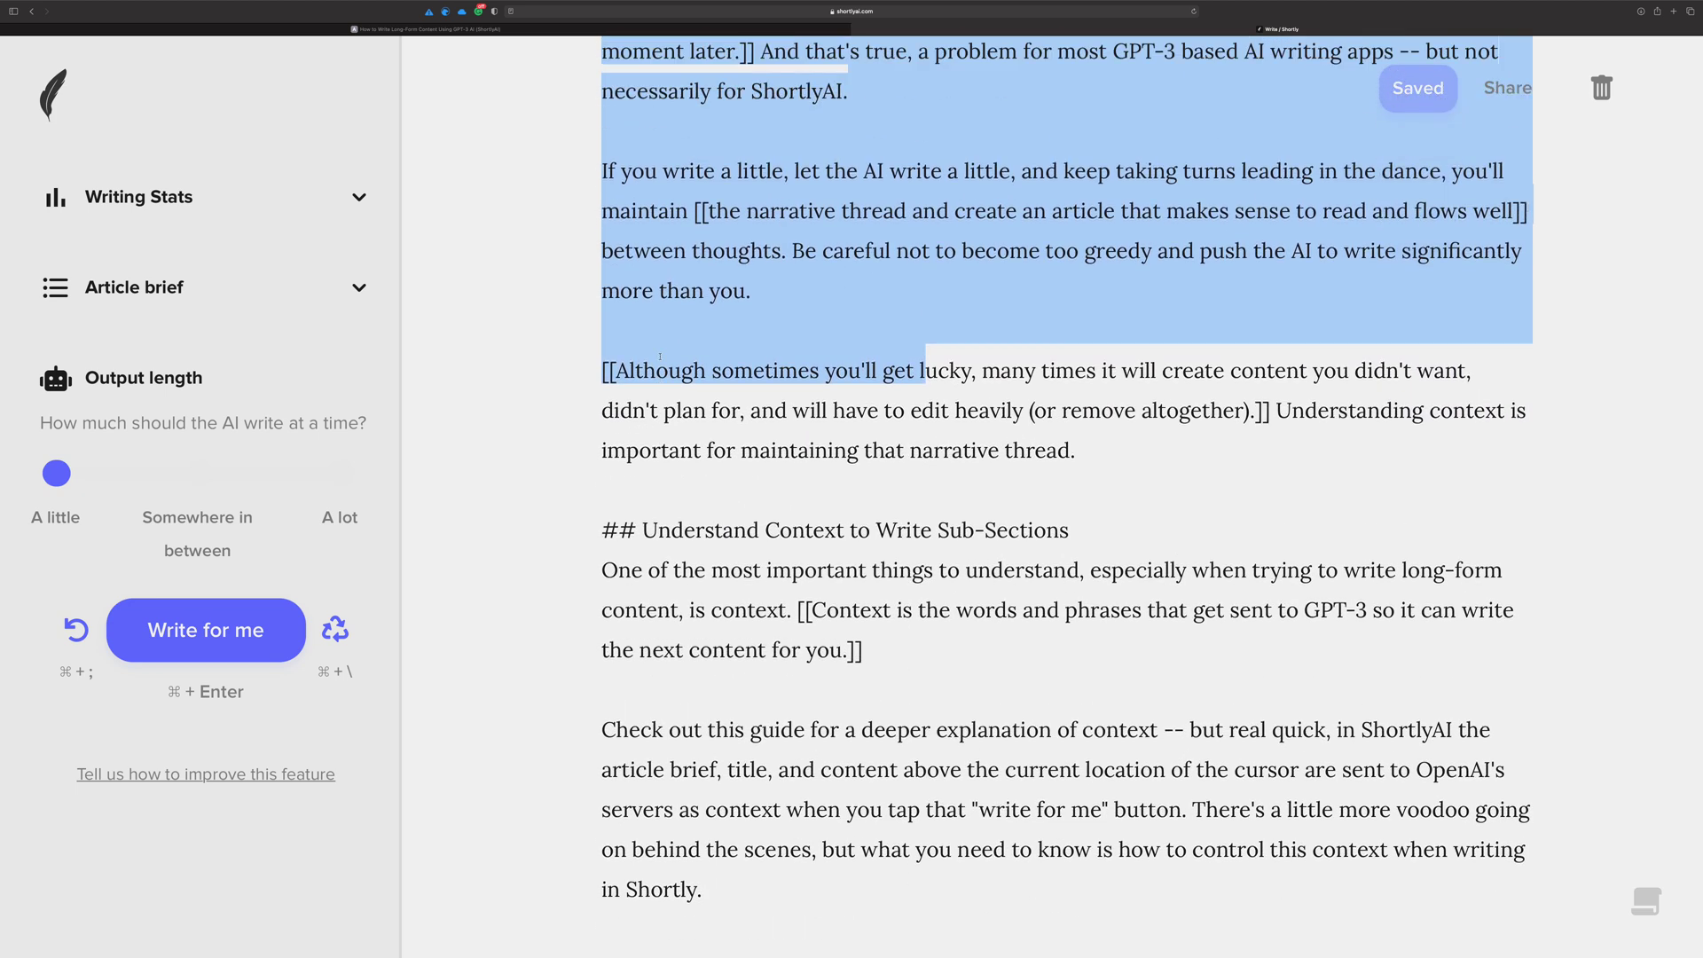
# Step: Highlight the bracketed passage "[[the narrative thread and create an article that makes sense to read and flows well]]"
pyautogui.click(745, 290)
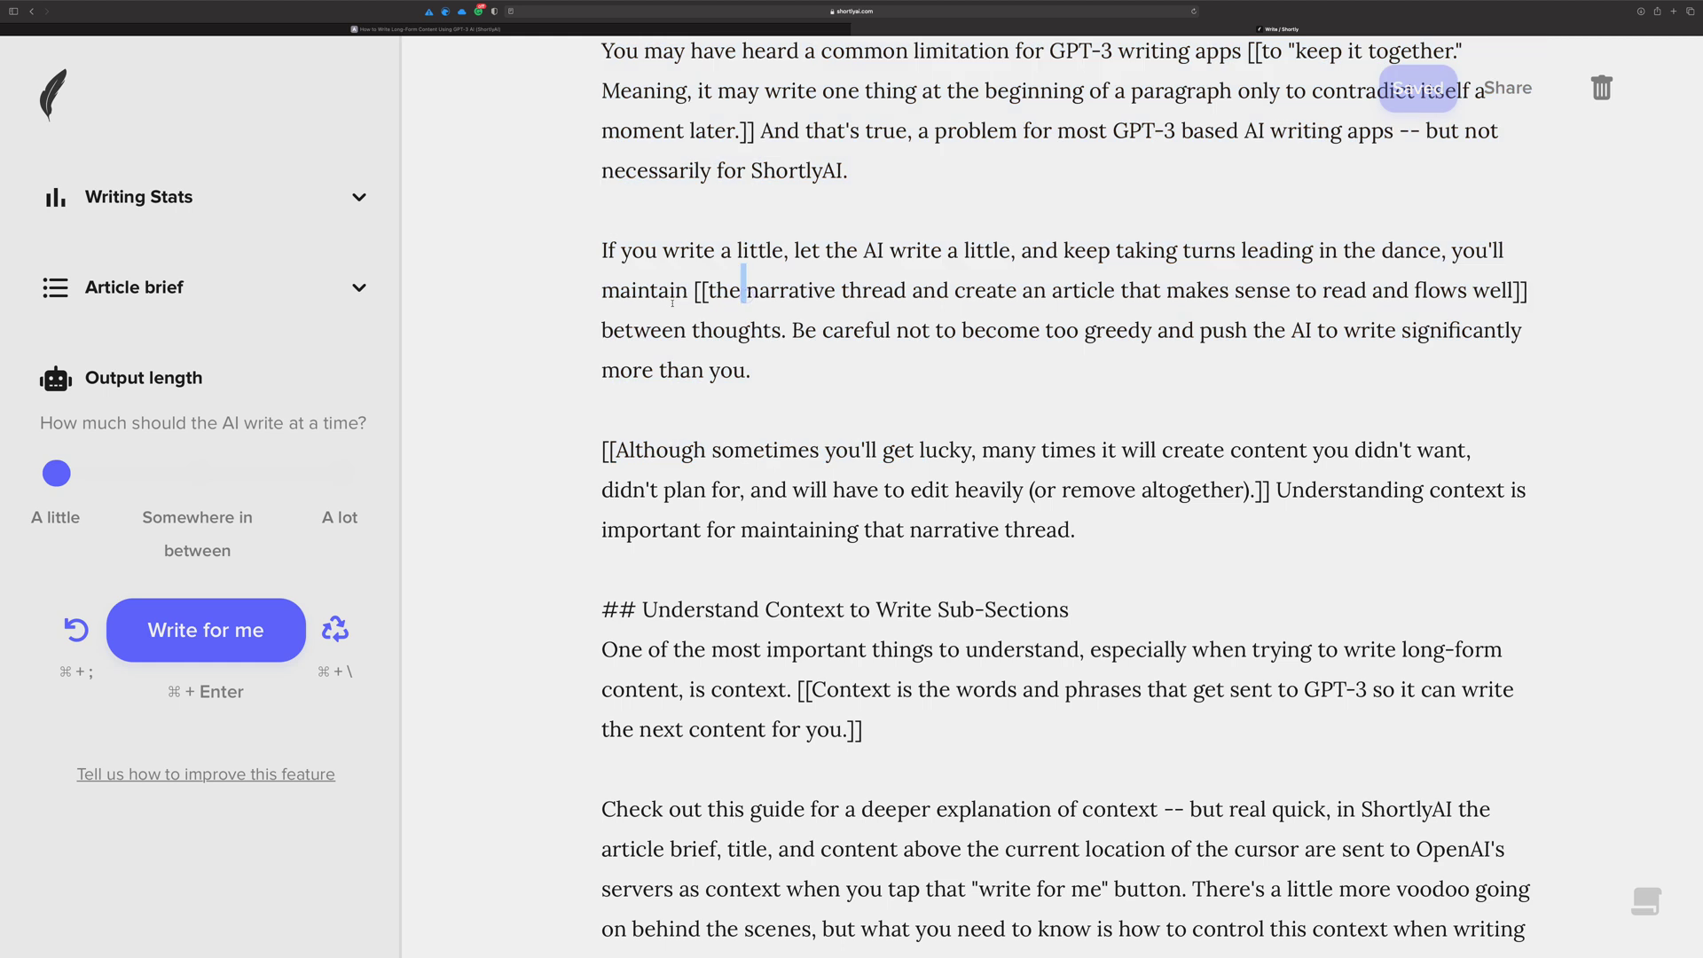
pyautogui.moveTo(697, 290); pyautogui.dragTo(1525, 291)
pyautogui.scroll(-2, 1474, 293)
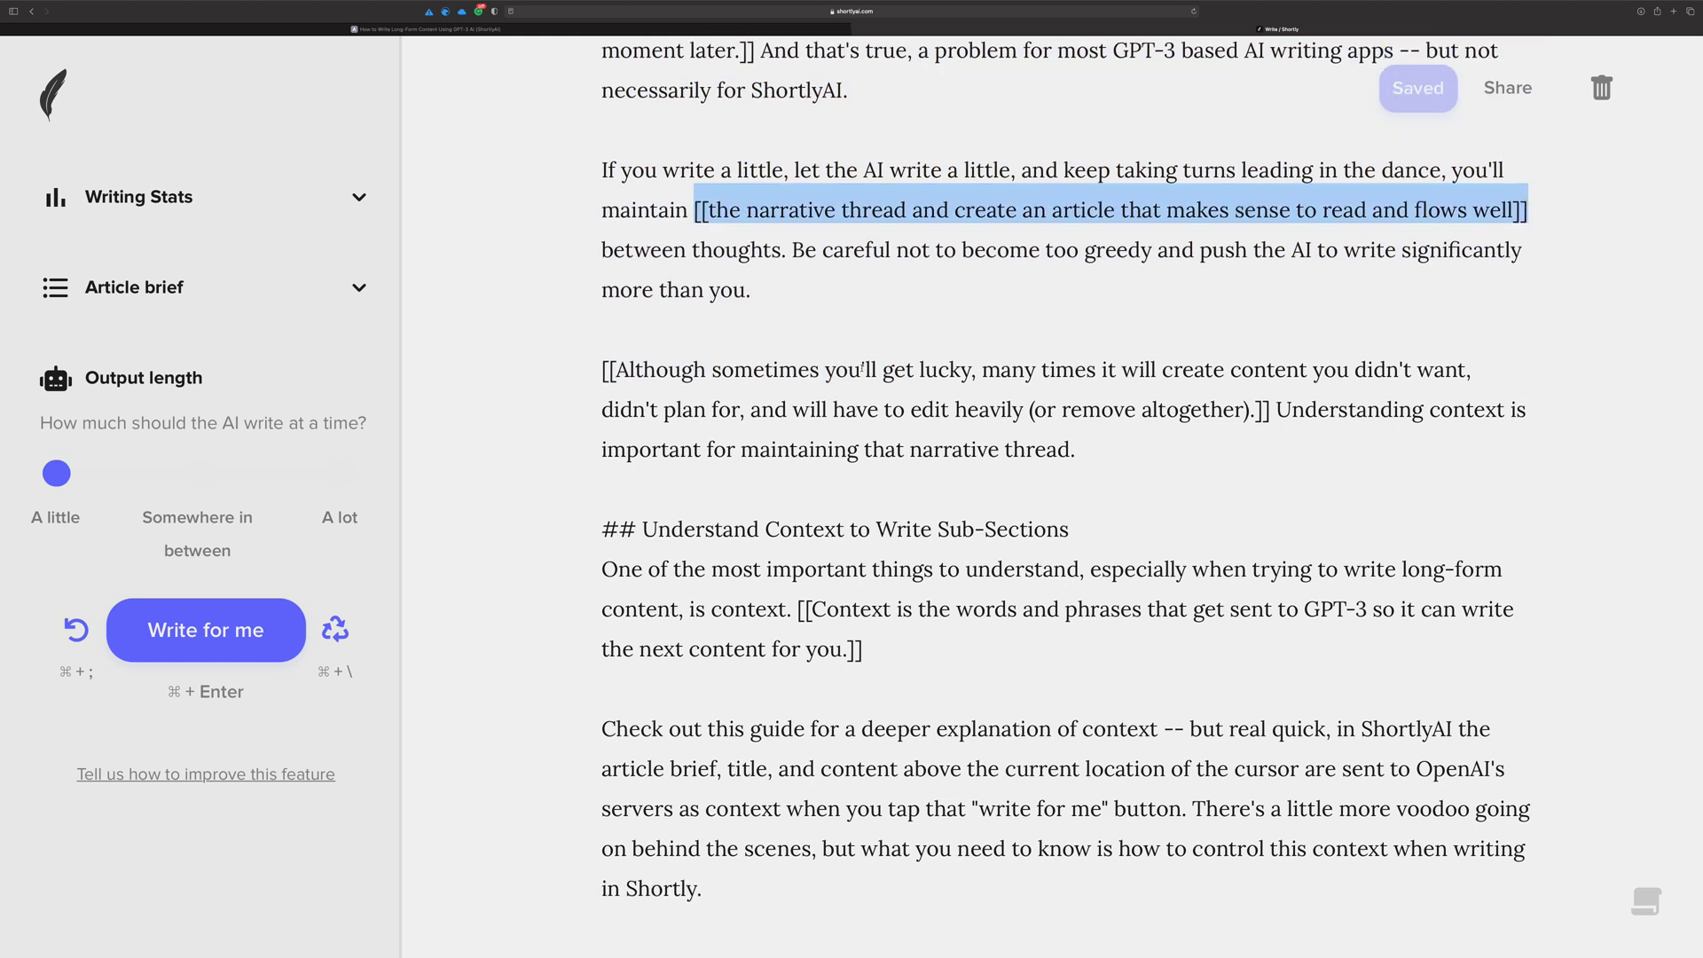
# Step: Read through the "Understand Context to Write Sub-Sections" section, including its explanation of the /// context cutoff ruler
pyautogui.scroll(7, 858, 390)
pyautogui.scroll(-12, 858, 390)
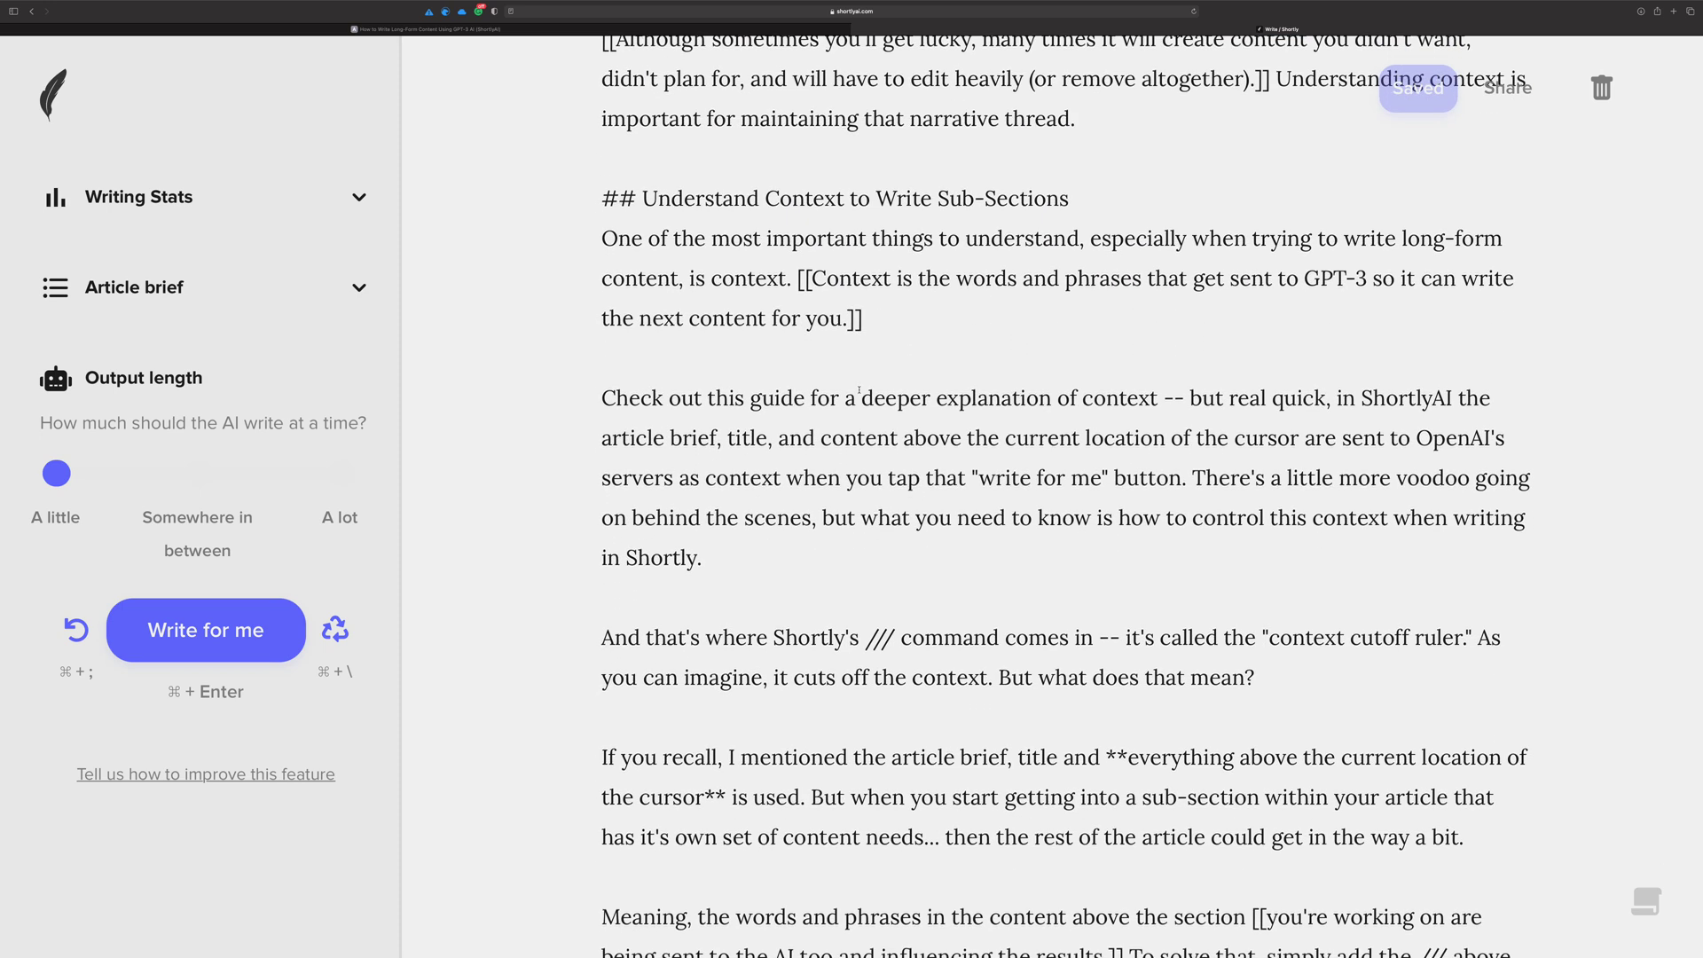
pyautogui.scroll(-1, 858, 390)
pyautogui.scroll(-2, 850, 389)
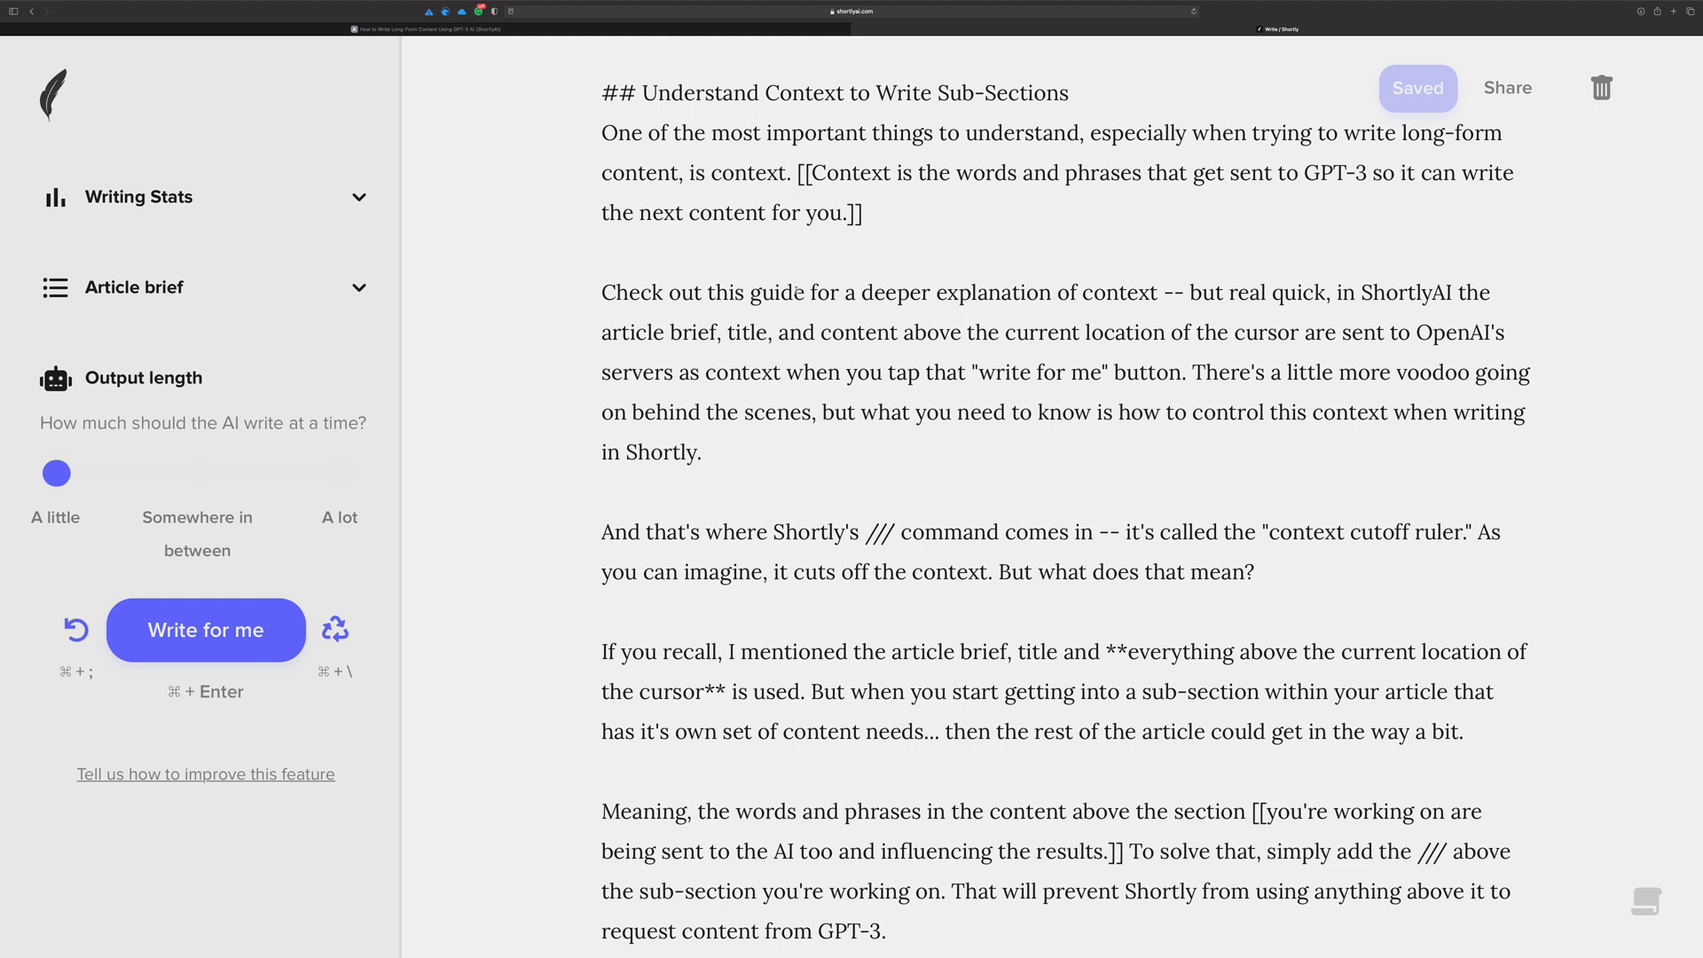
pyautogui.scroll(-1, 798, 290)
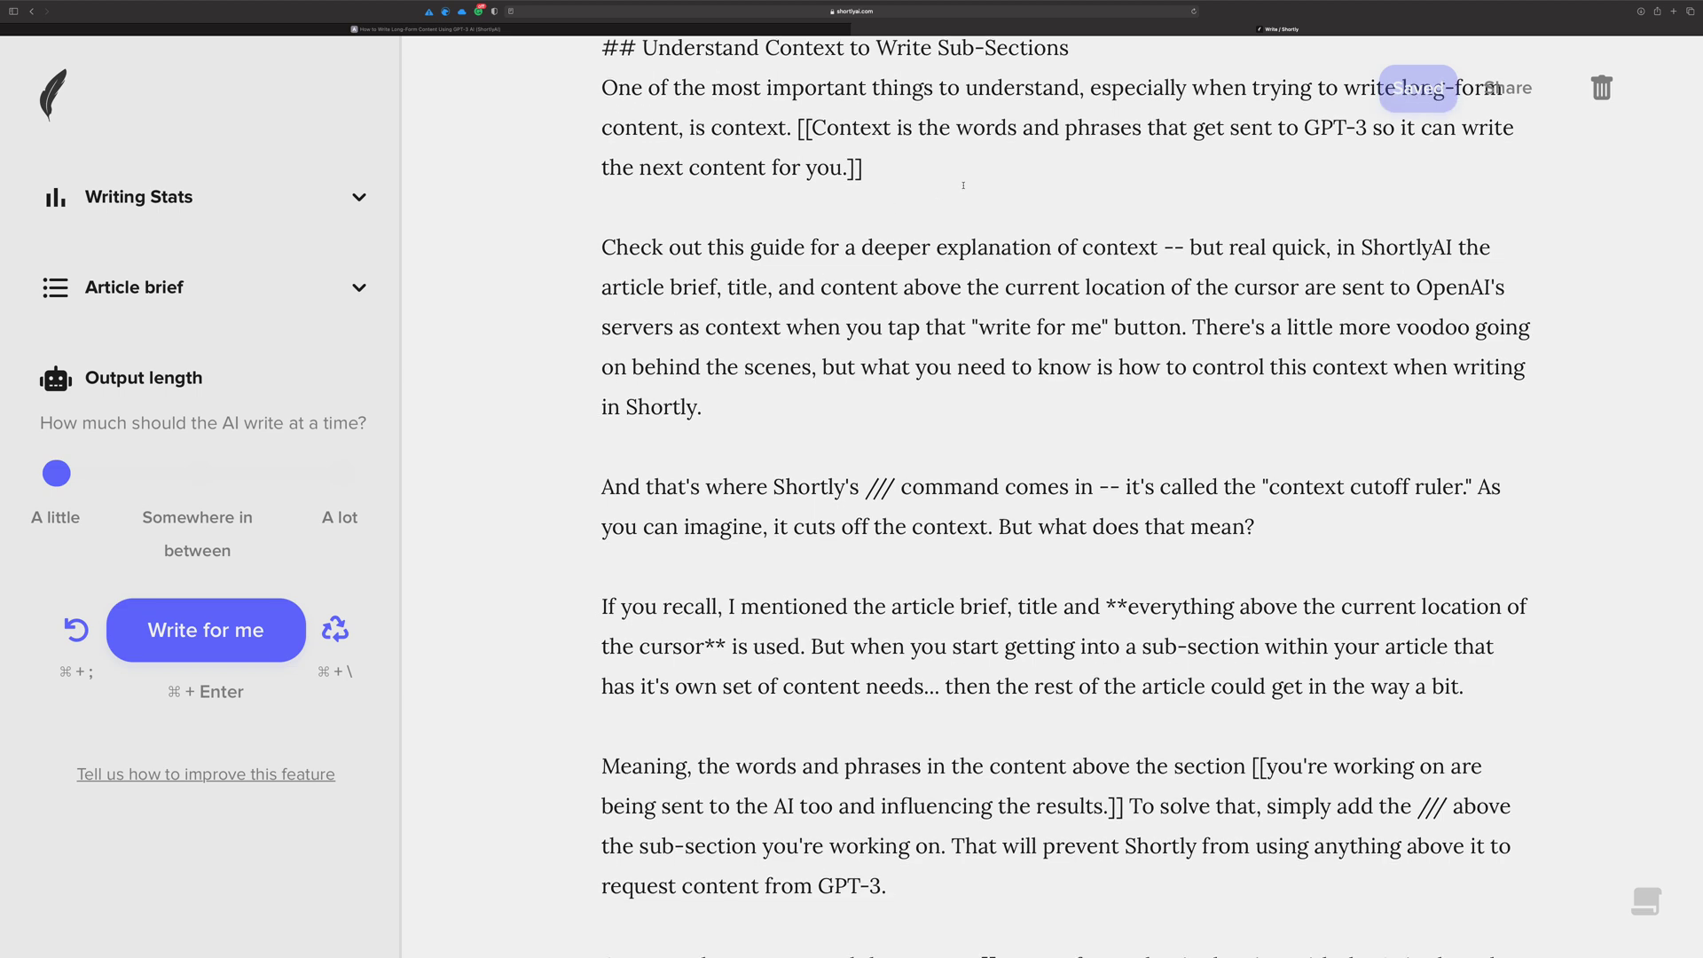
pyautogui.scroll(-4, 907, 246)
pyautogui.scroll(12, 907, 246)
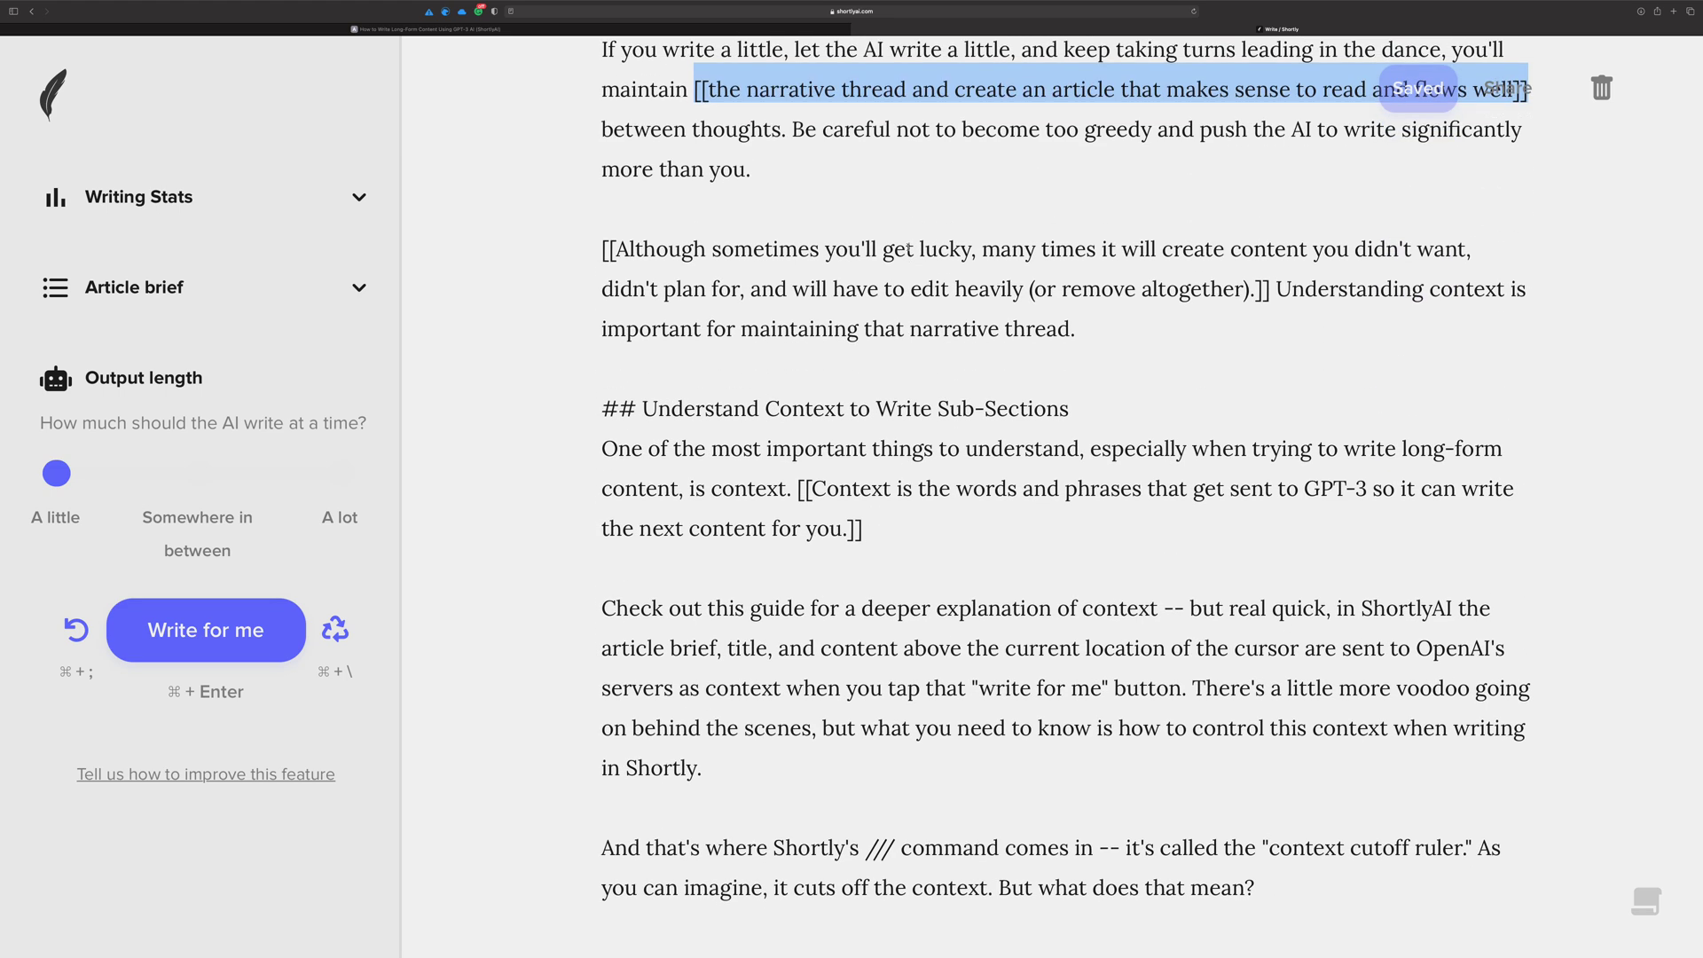
# Step: Skim the sections on updating the article brief and using /Commands, then return to "Keep the Narrative Thread Intact"
pyautogui.scroll(-5, 908, 246)
pyautogui.scroll(-20, 908, 246)
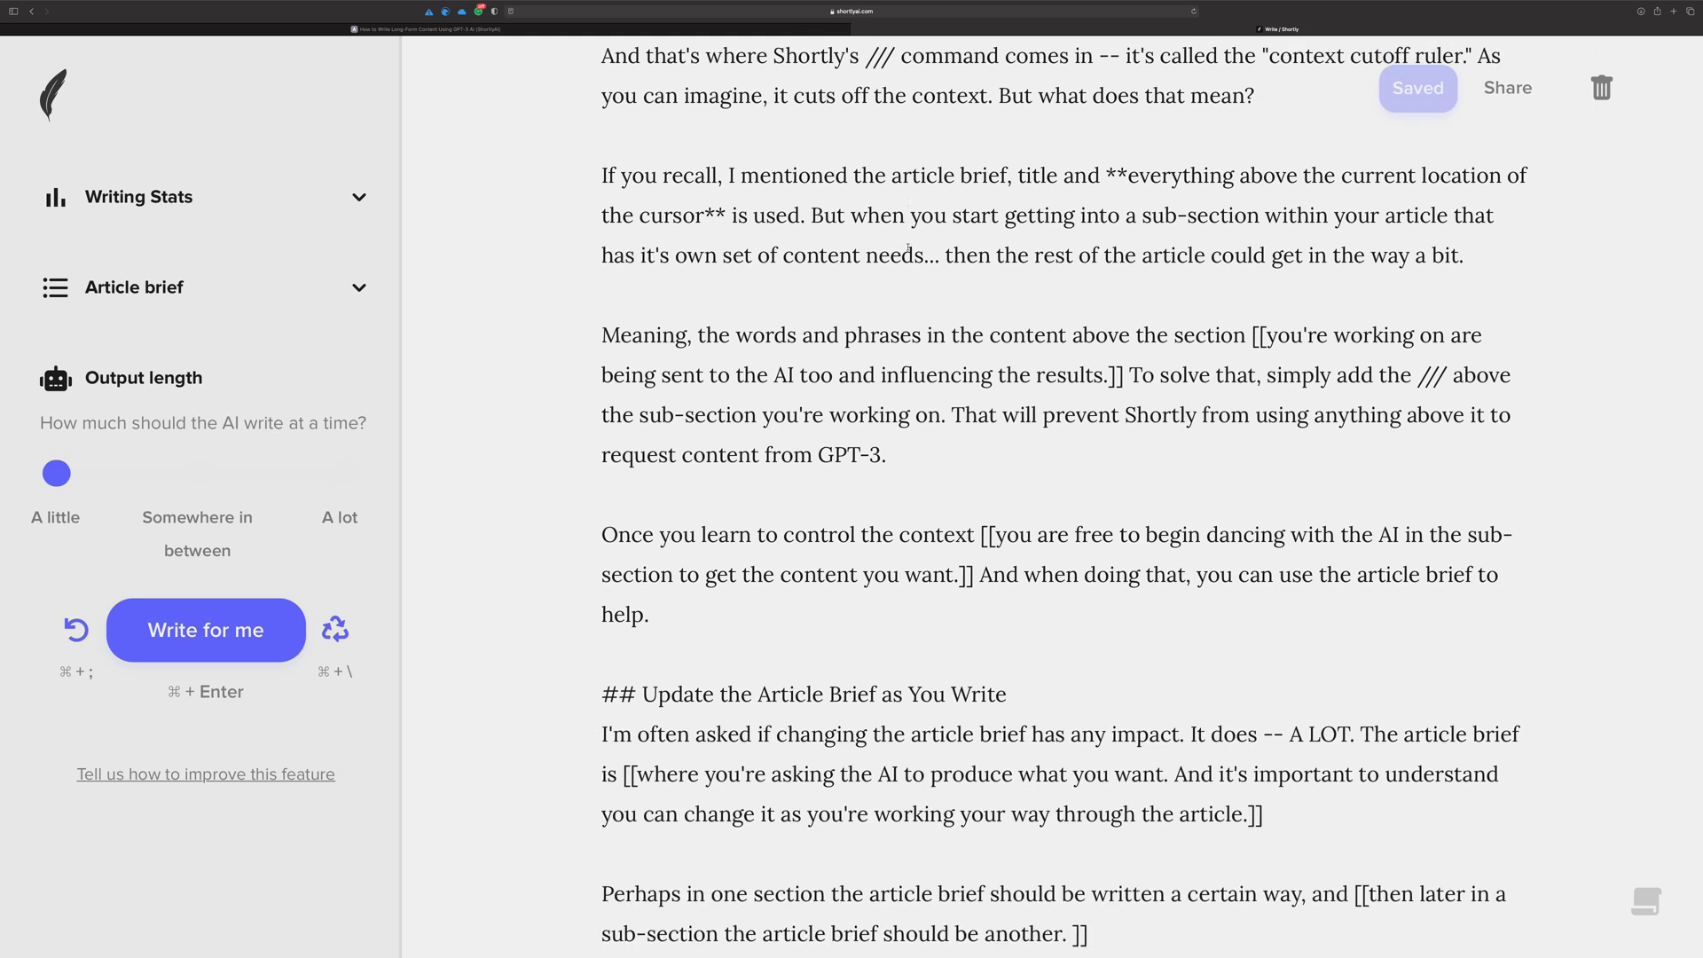
pyautogui.scroll(-10, 907, 246)
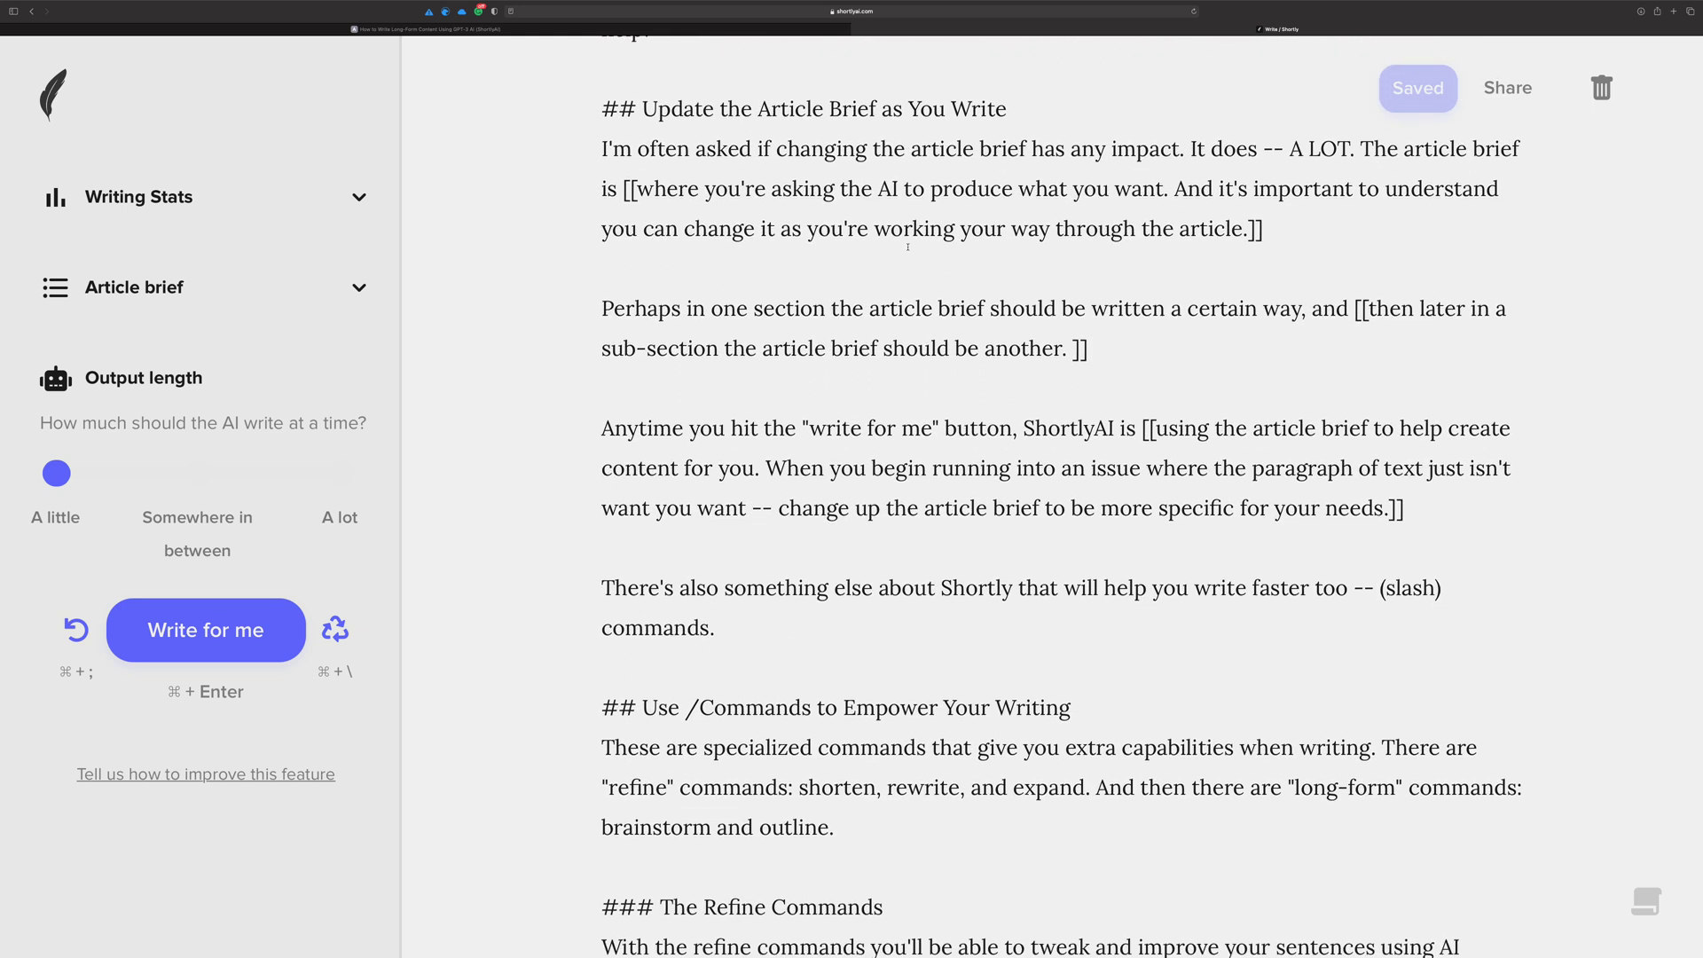
pyautogui.scroll(-4, 908, 245)
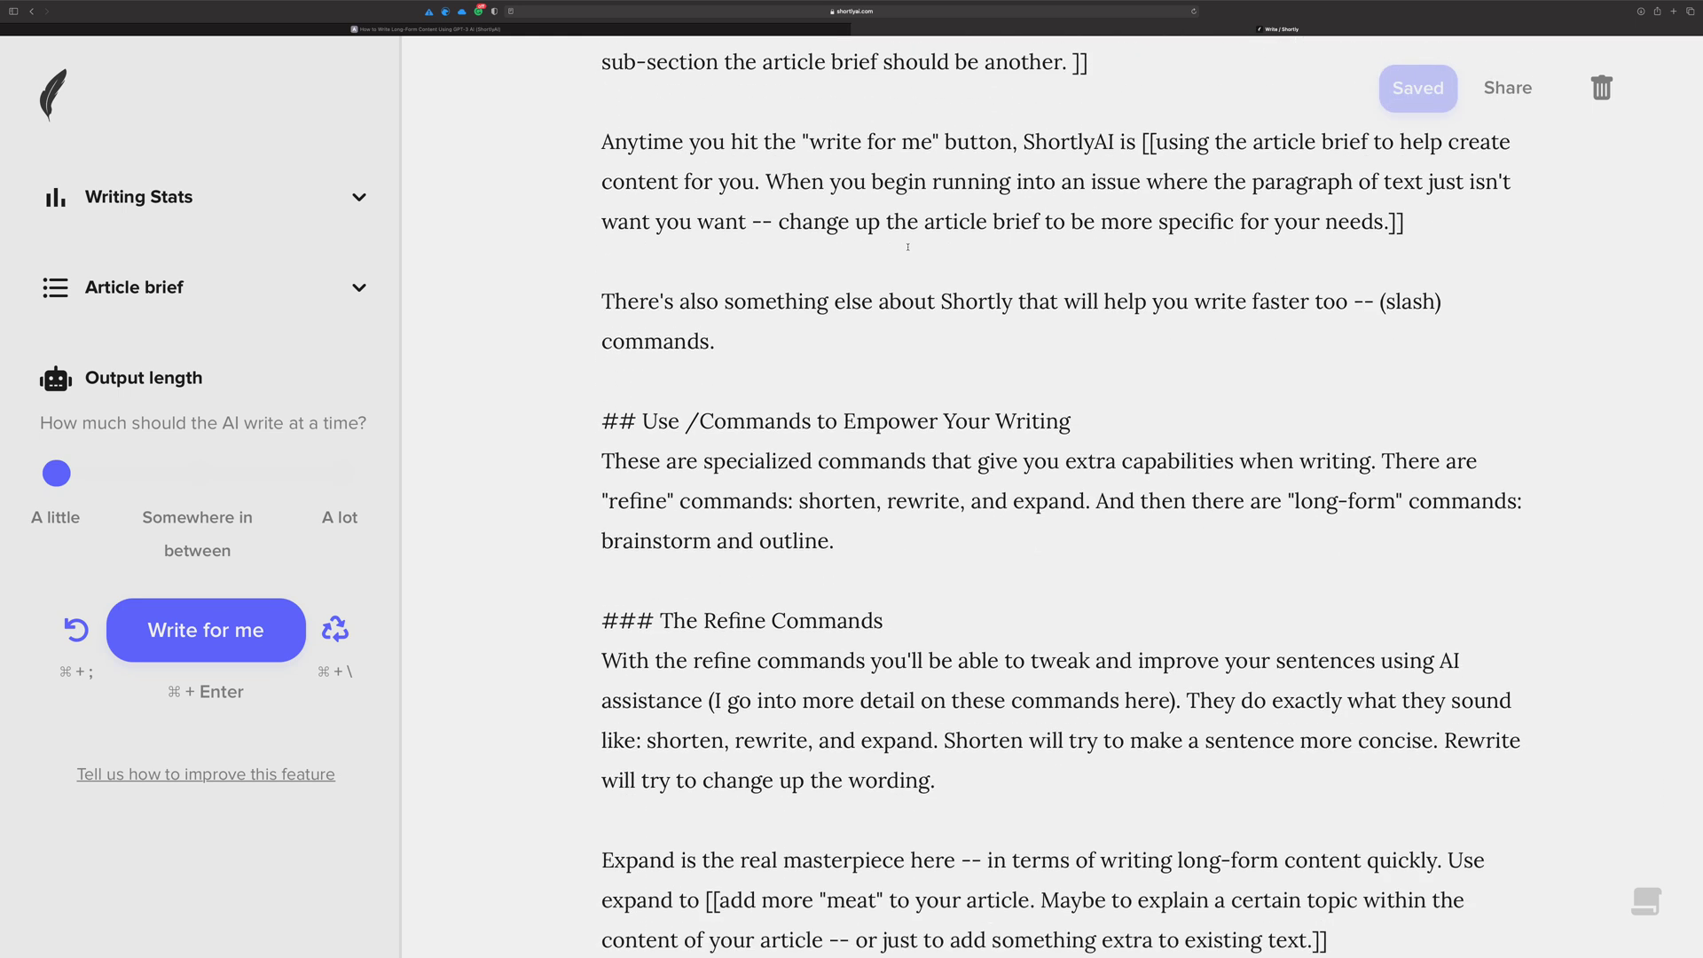
pyautogui.scroll(-9, 907, 247)
pyautogui.scroll(20, 907, 252)
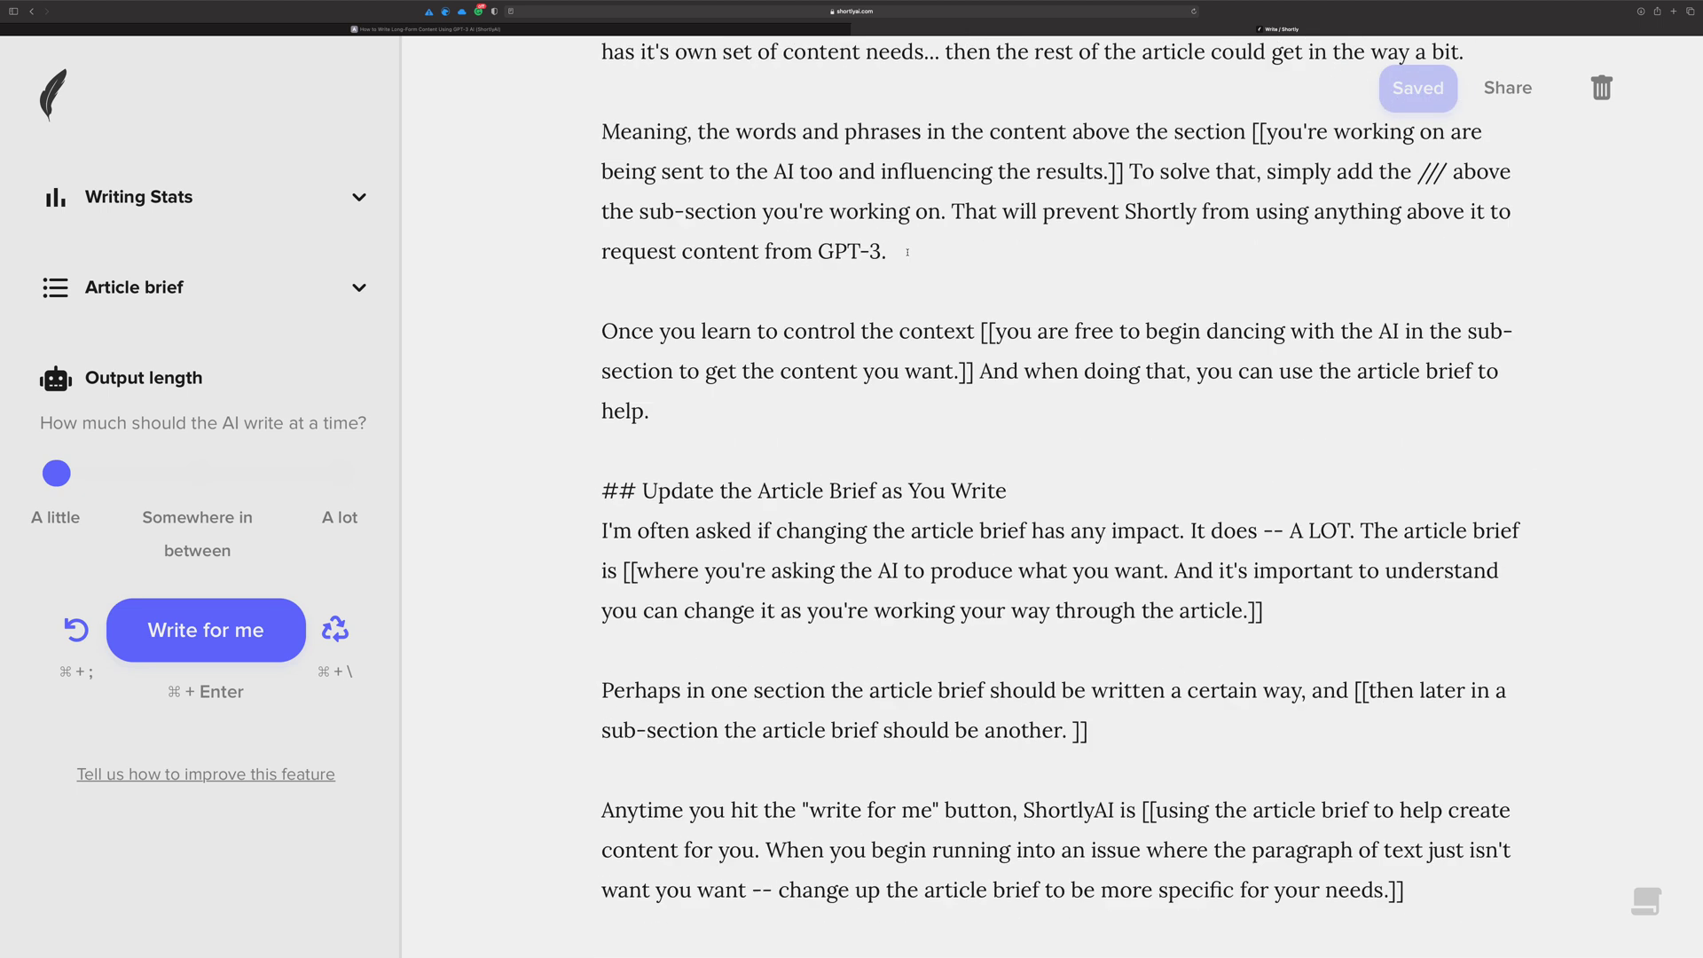
pyautogui.scroll(15, 907, 252)
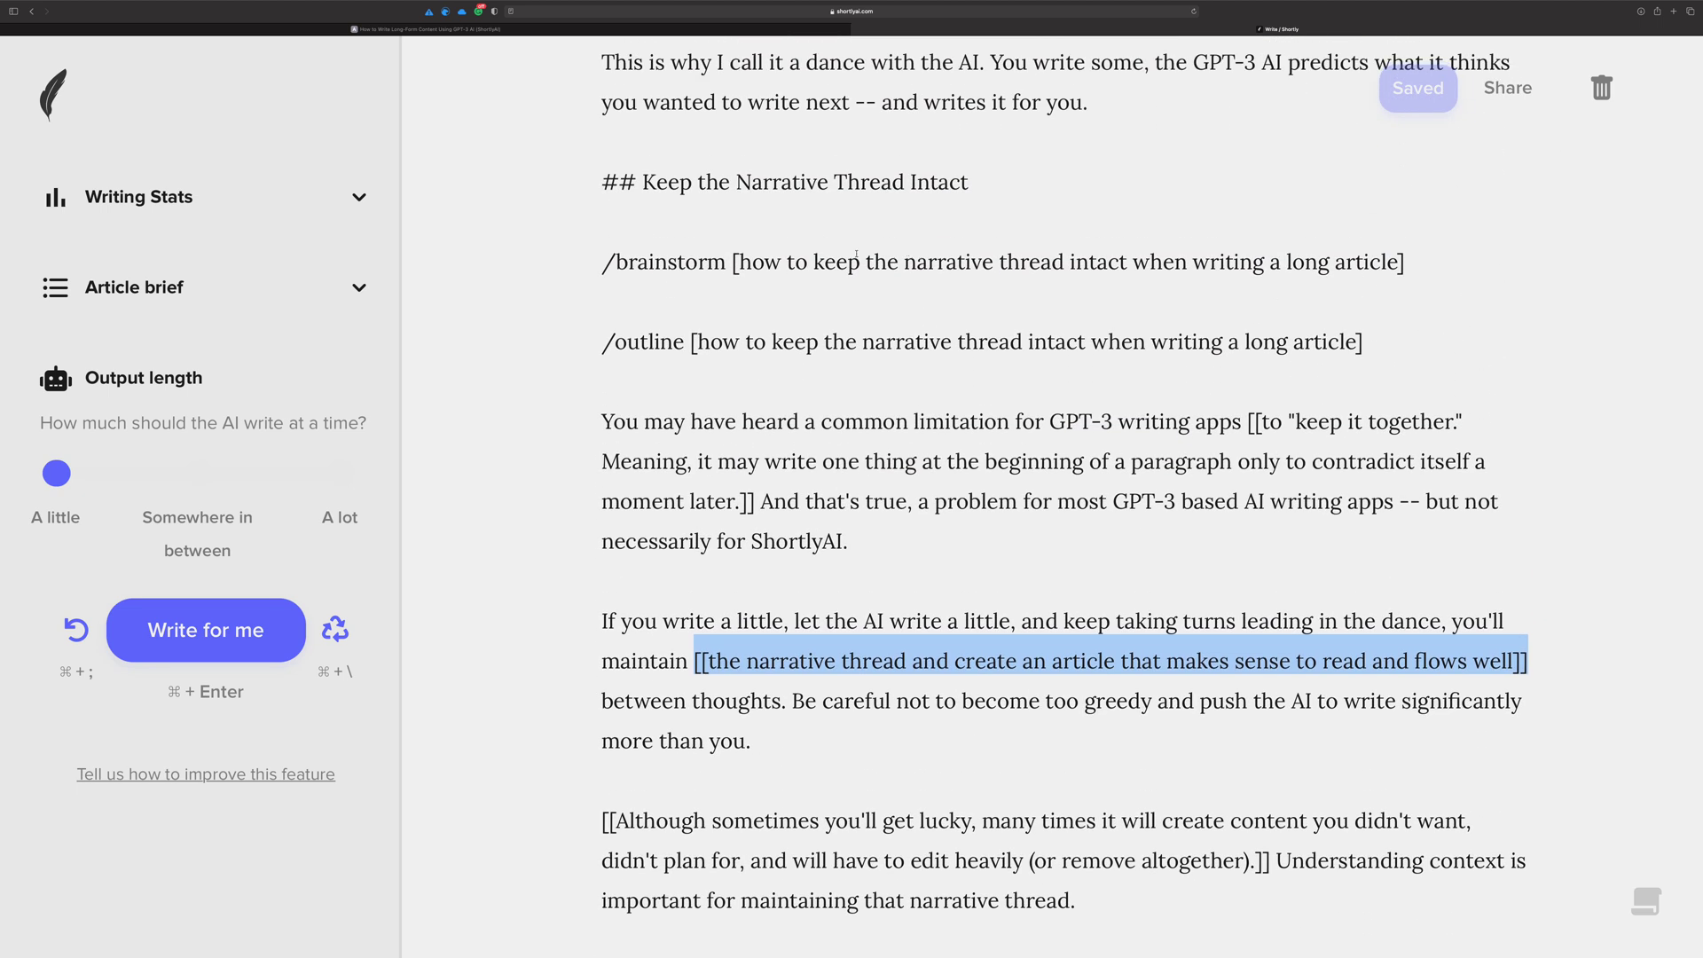
# Step: Look through the rest of the draft, from the narrative thread section down to "Remember the Dance" and "Summary"
pyautogui.scroll(-6, 652, 347)
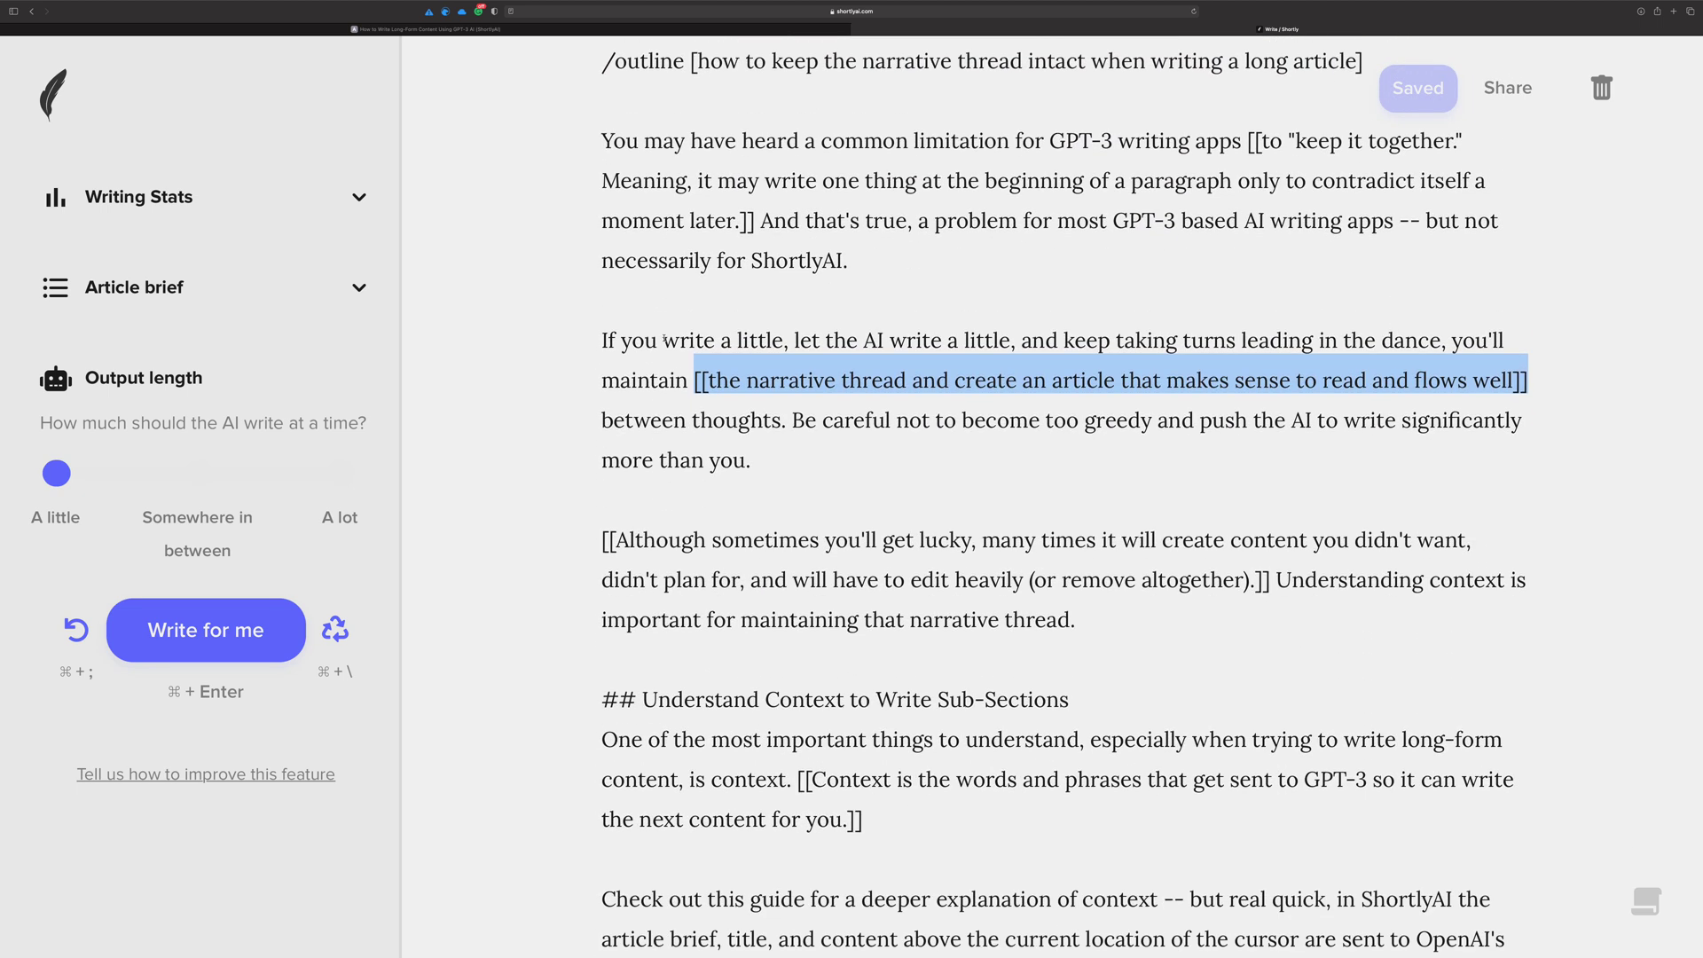
pyautogui.scroll(-20, 830, 355)
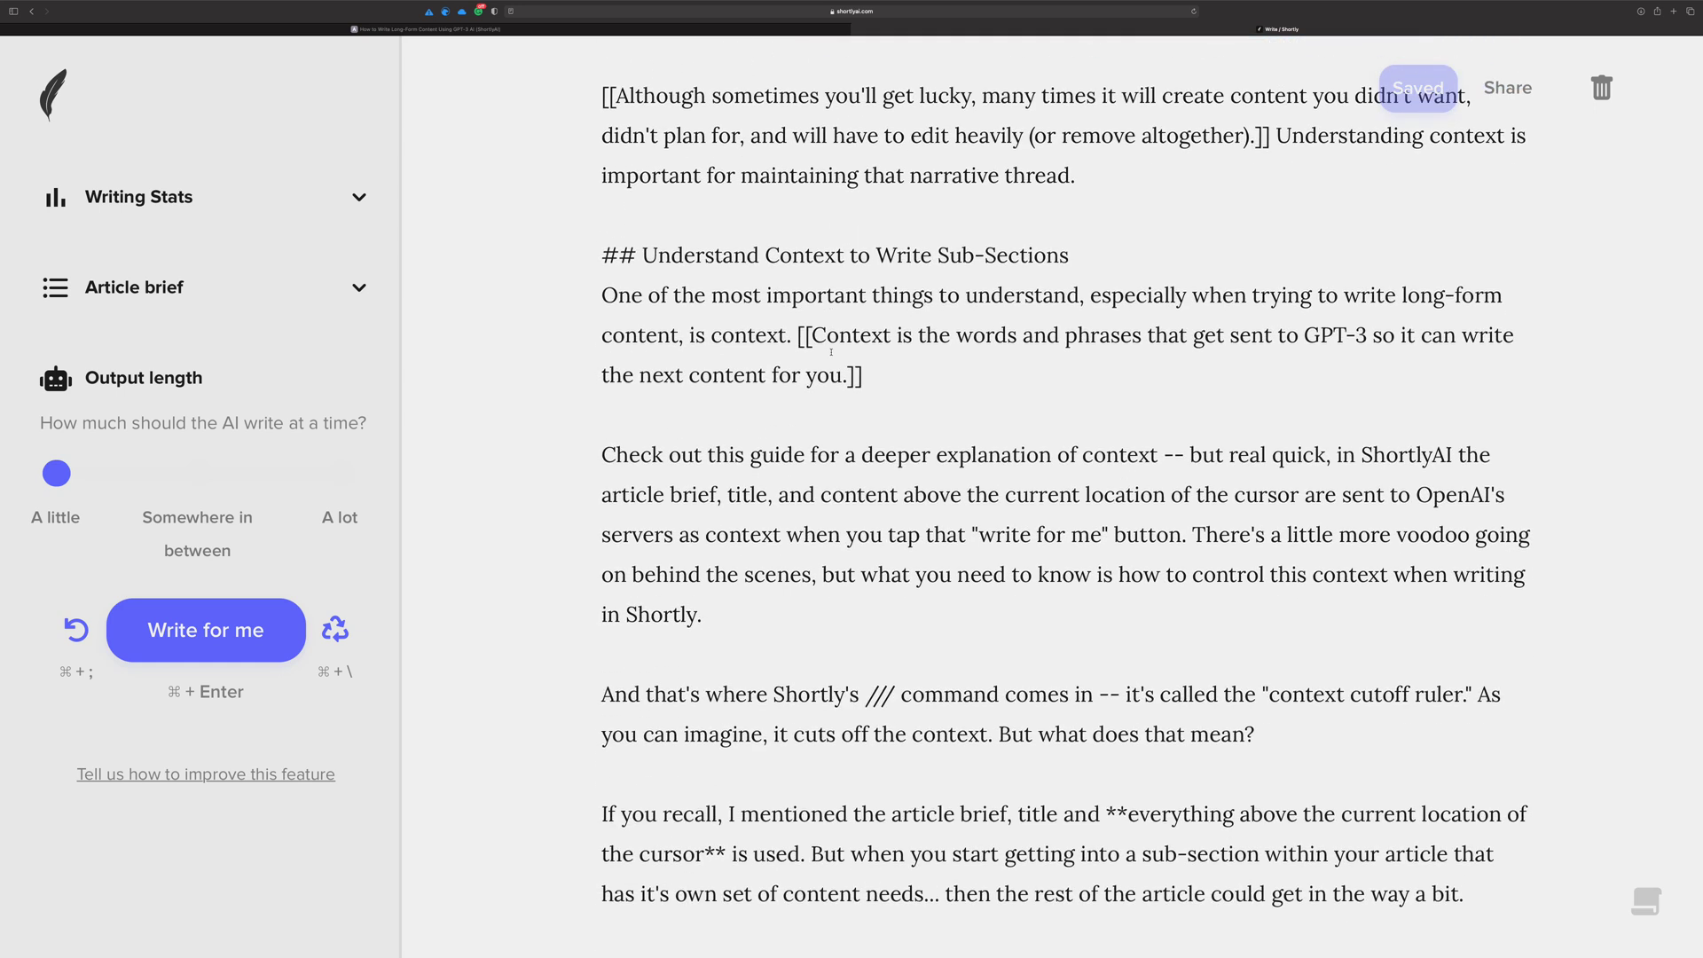
pyautogui.scroll(-9, 830, 355)
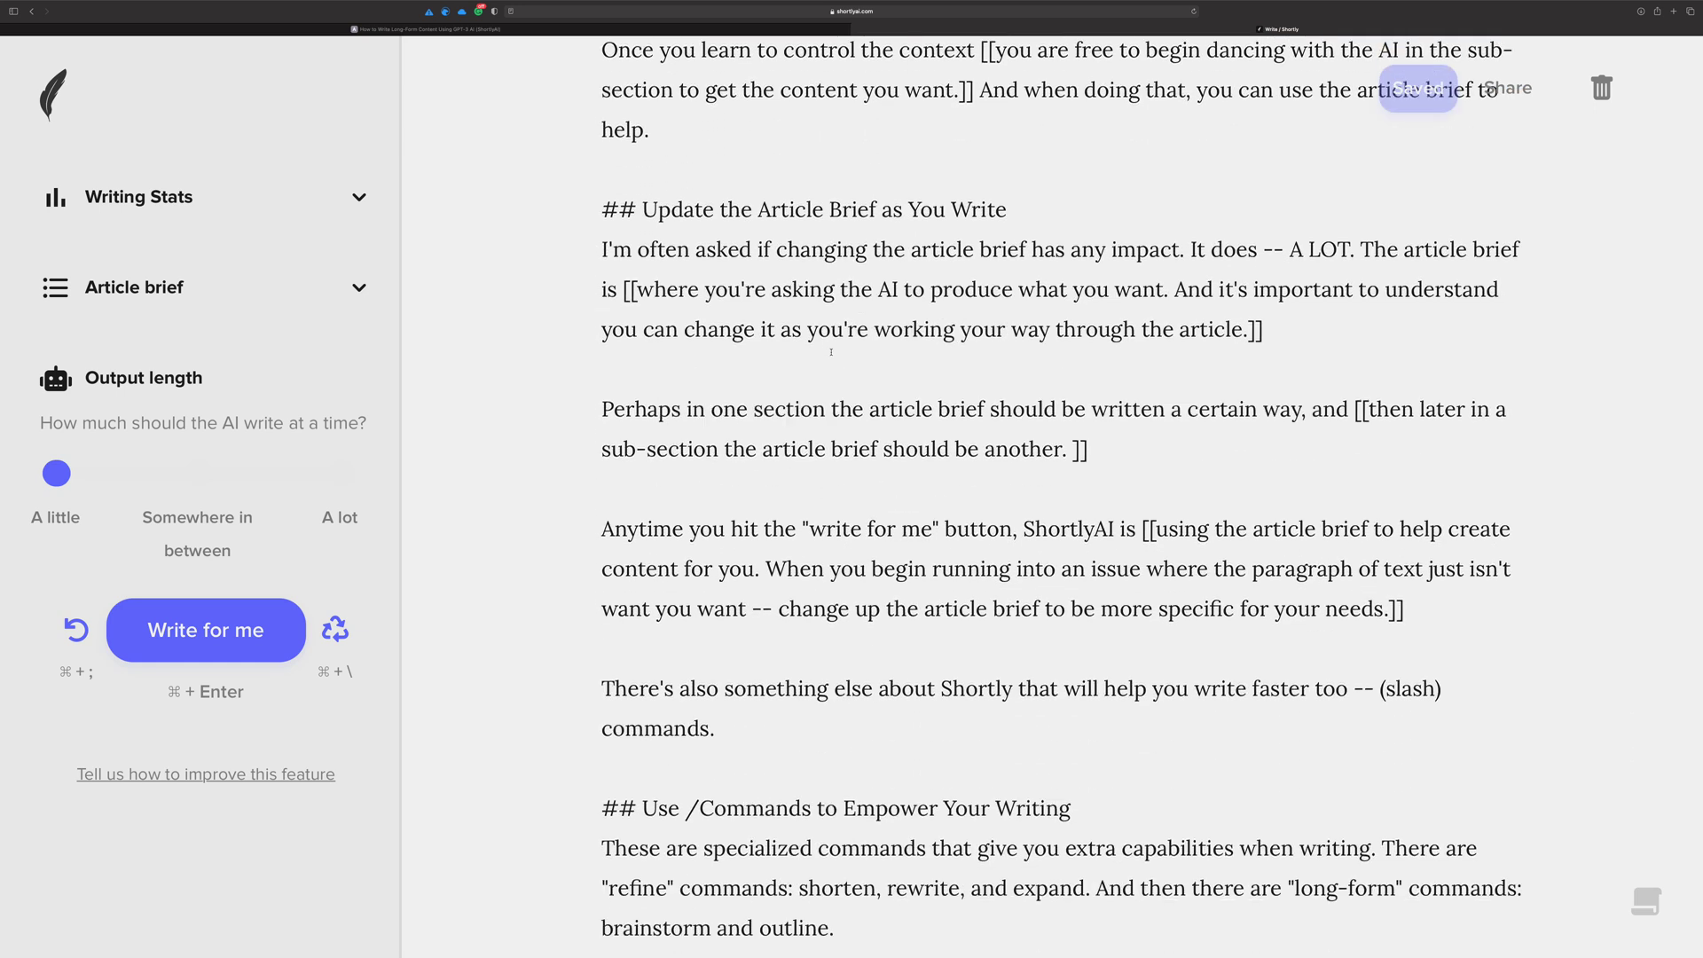
pyautogui.scroll(-2, 1502, 454)
pyautogui.scroll(-3, 831, 352)
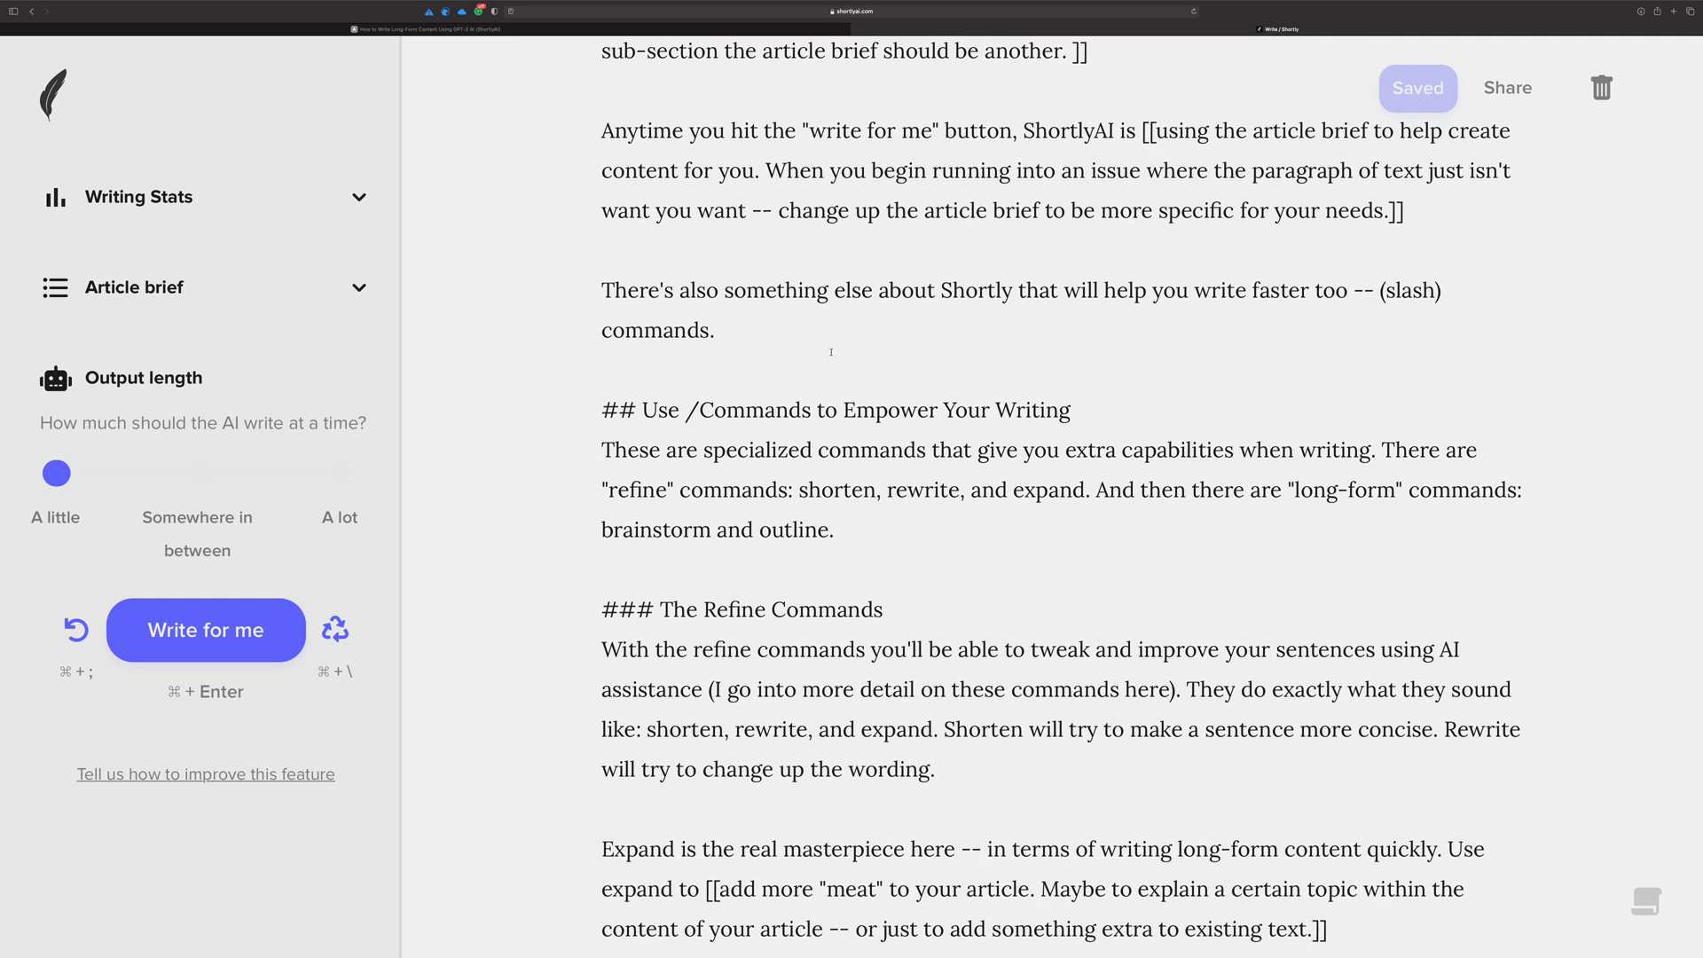
pyautogui.scroll(-17, 831, 353)
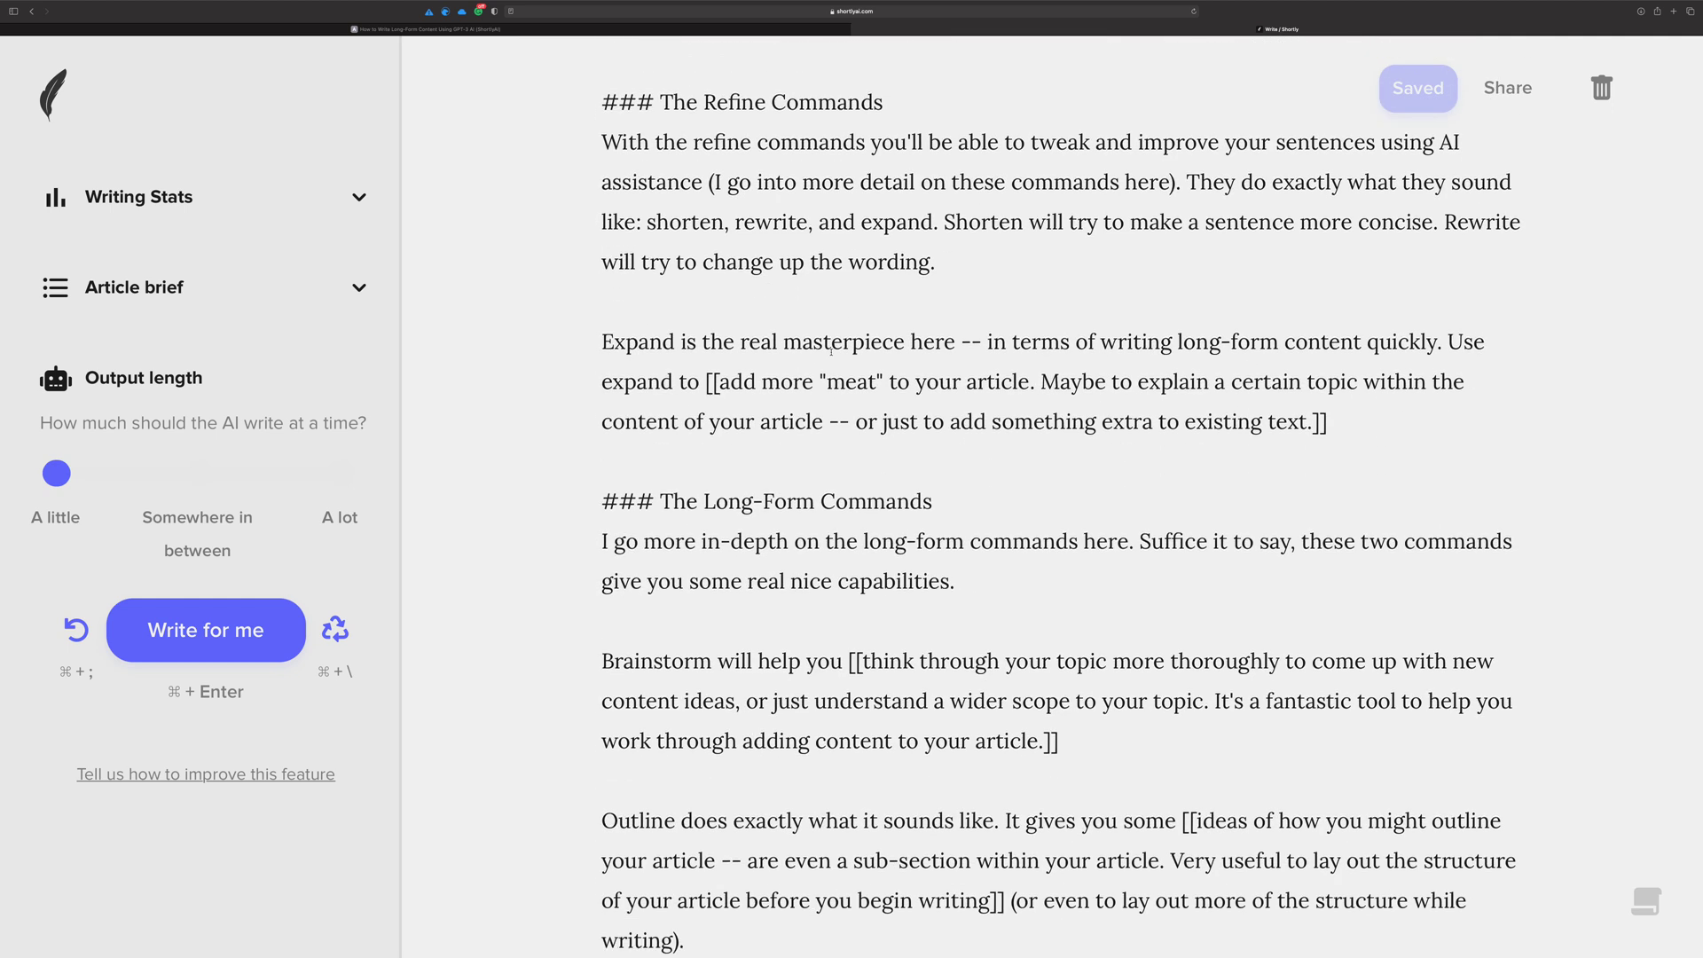
pyautogui.scroll(-20, 831, 352)
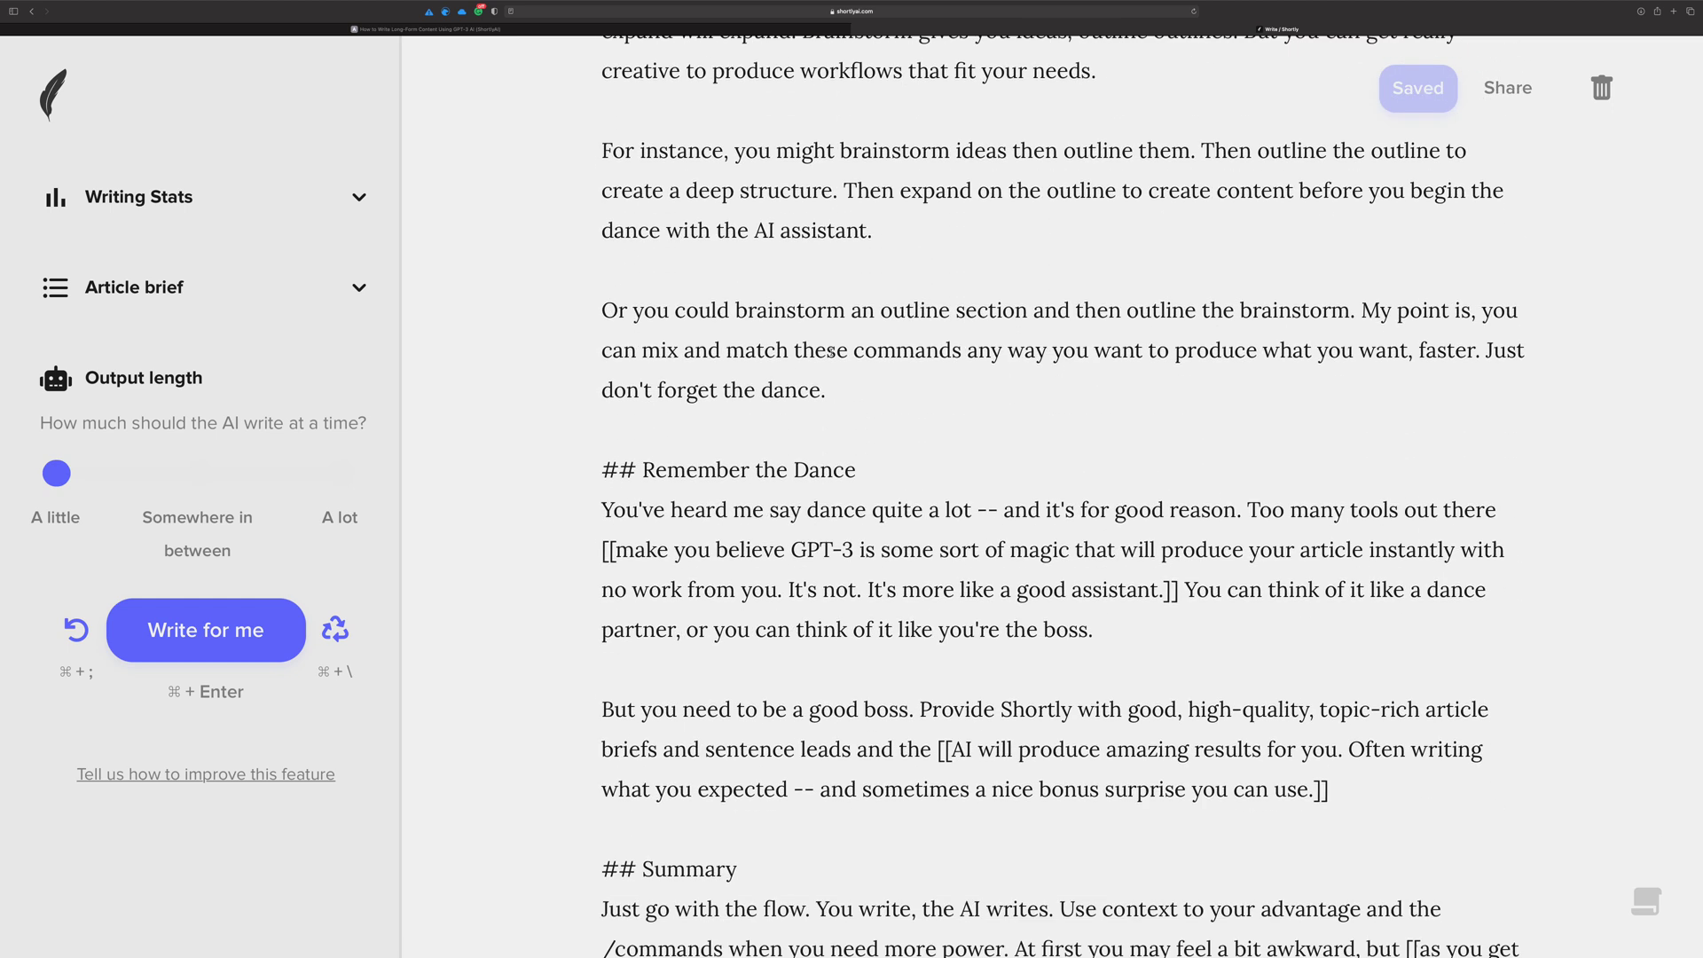
pyautogui.scroll(-2, 831, 352)
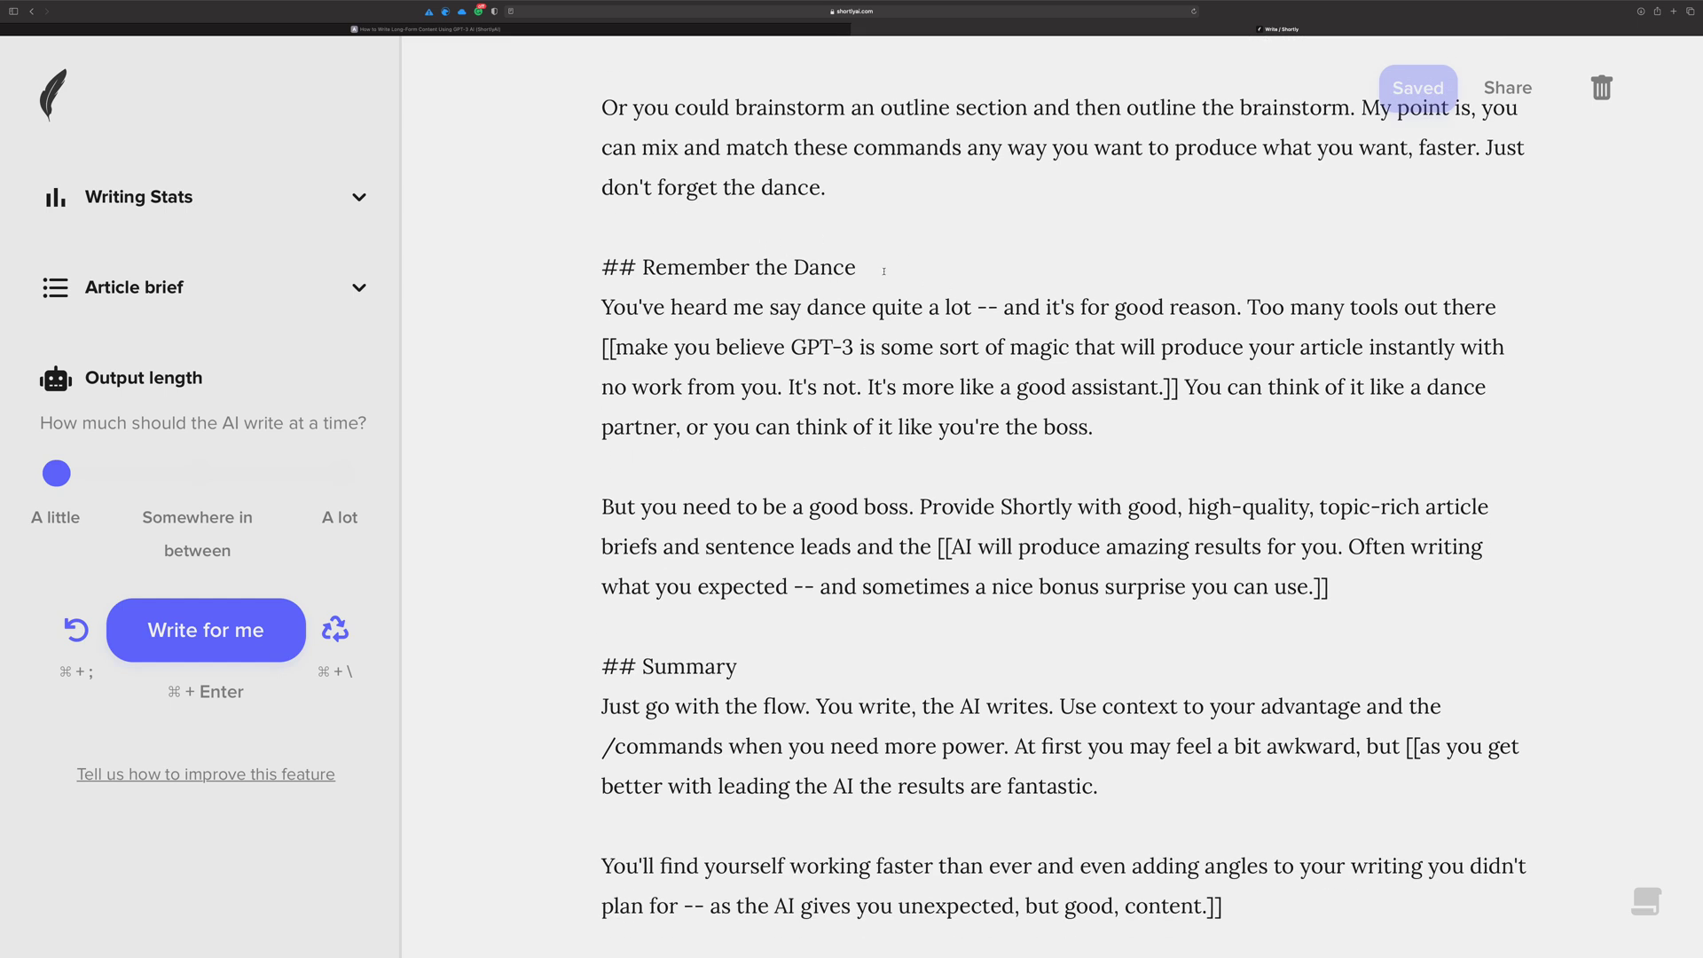
# Step: Insert the context cutoff ruler "///" on a new line directly below the "## Remember the Dance" heading
pyautogui.click(884, 271)
pyautogui.press('Return')
pyautogui.write('///')
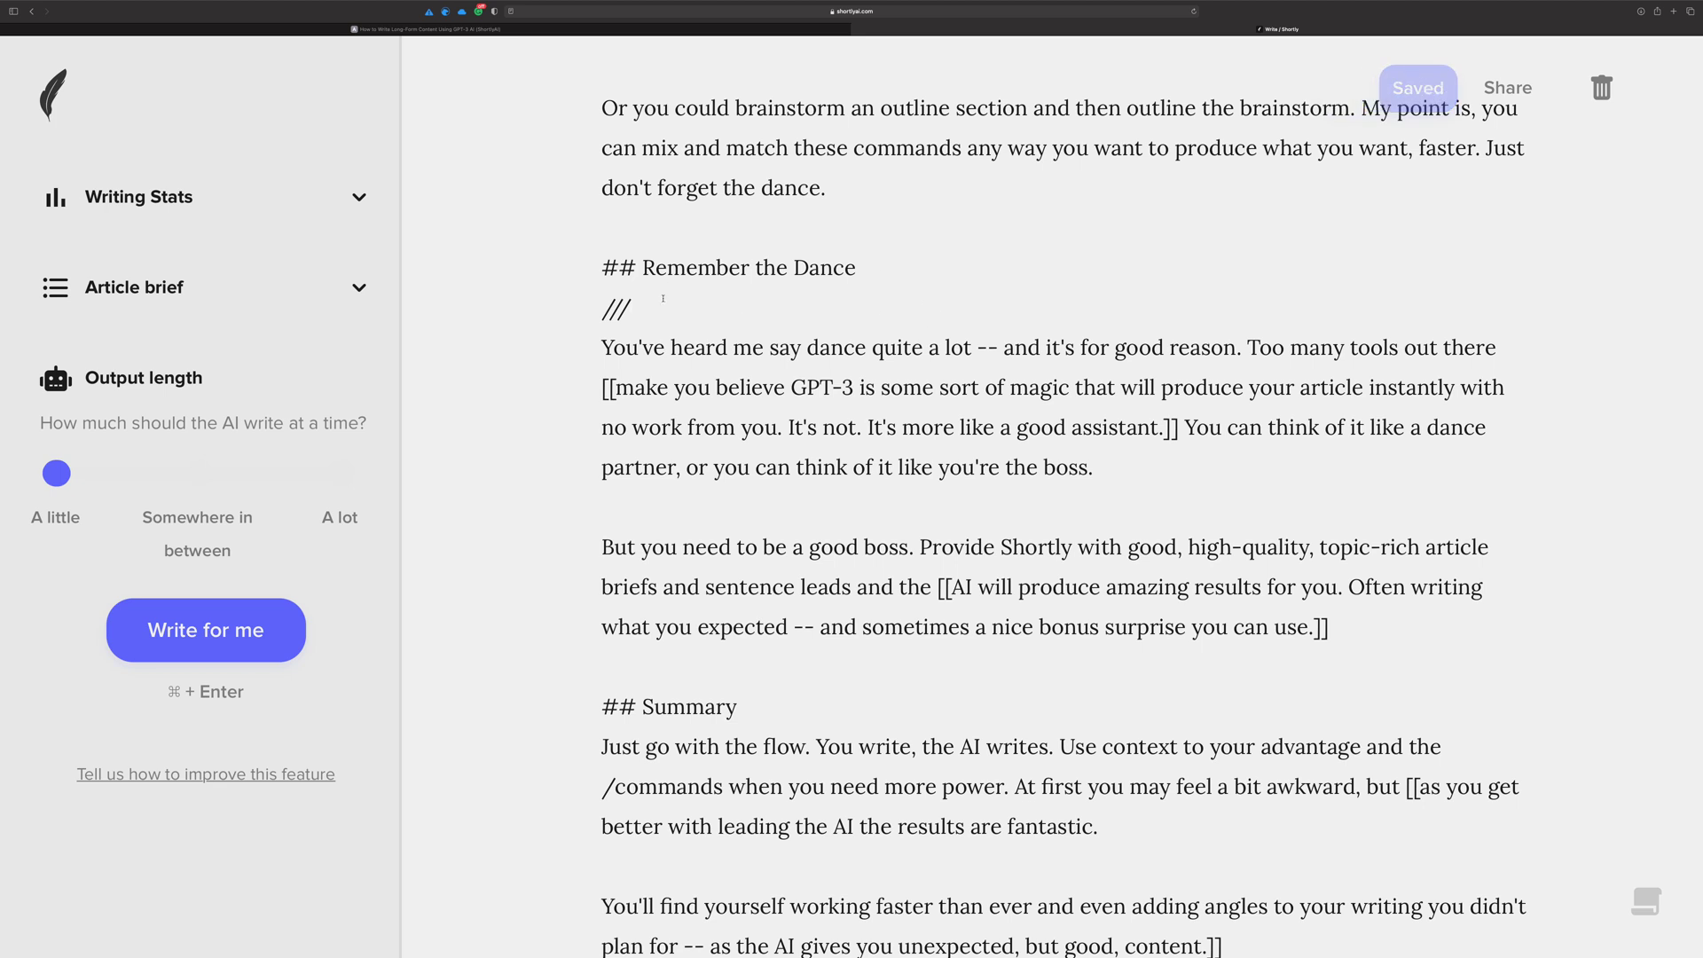
# Step: Highlight the bracketed passage from "make you believe GPT-3" to "a good assistant." in the "Remember the Dance" section
pyautogui.scroll(2, 652, 333)
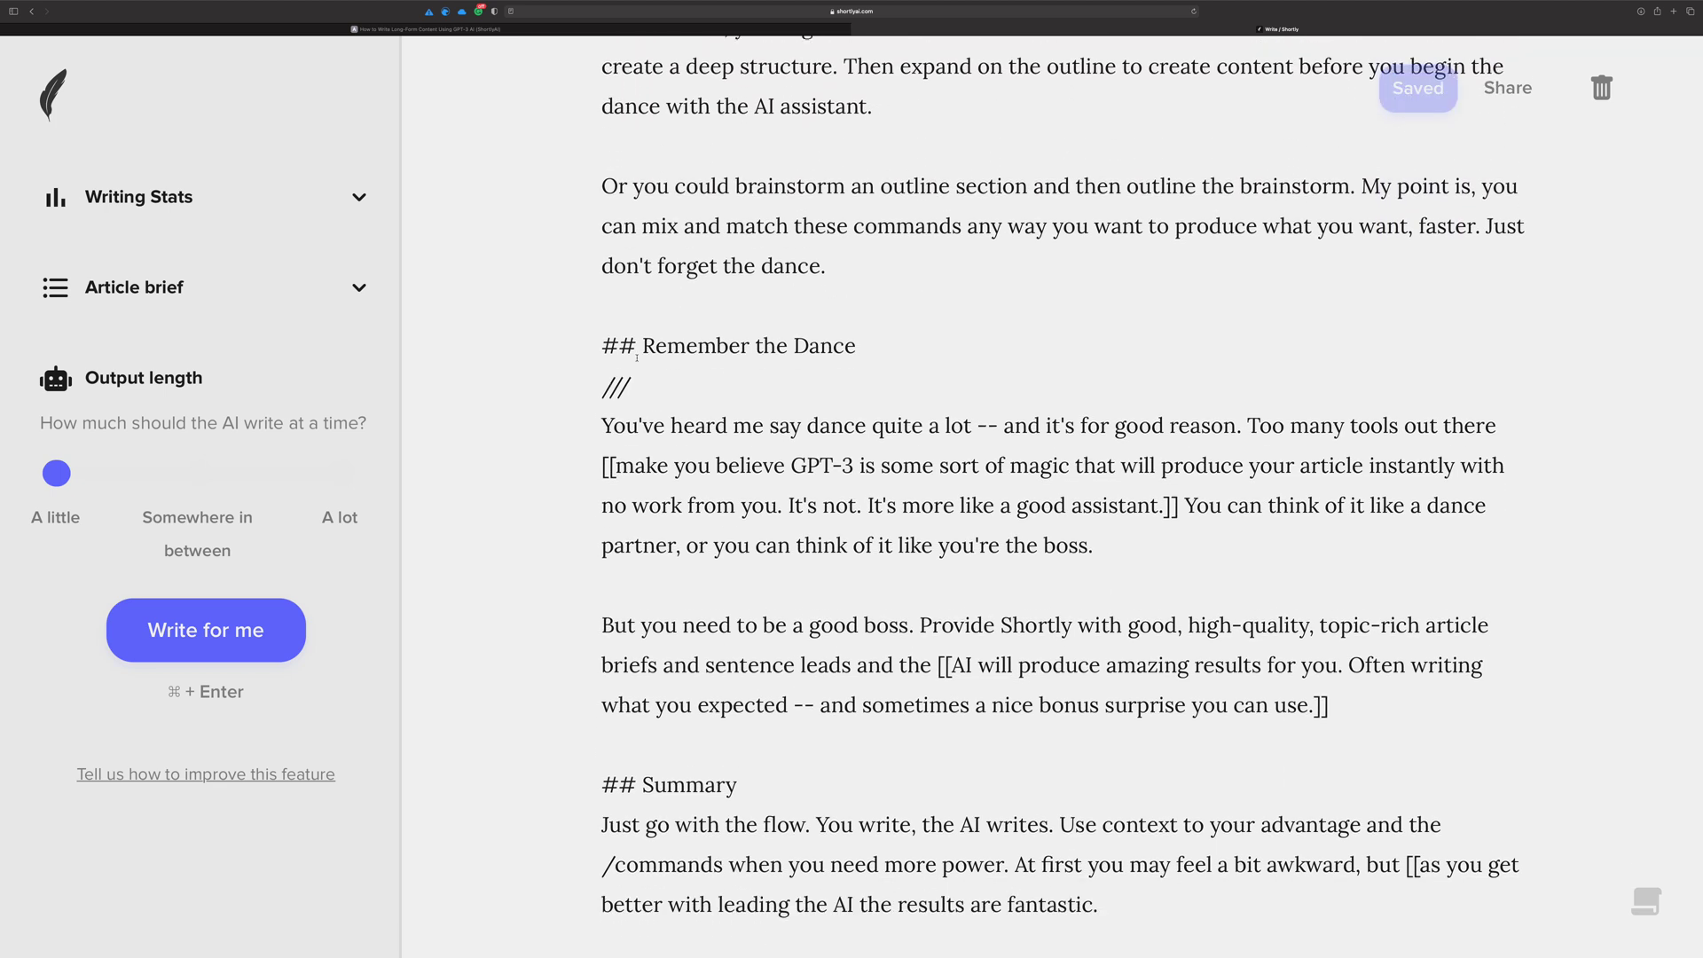
pyautogui.scroll(-1, 637, 356)
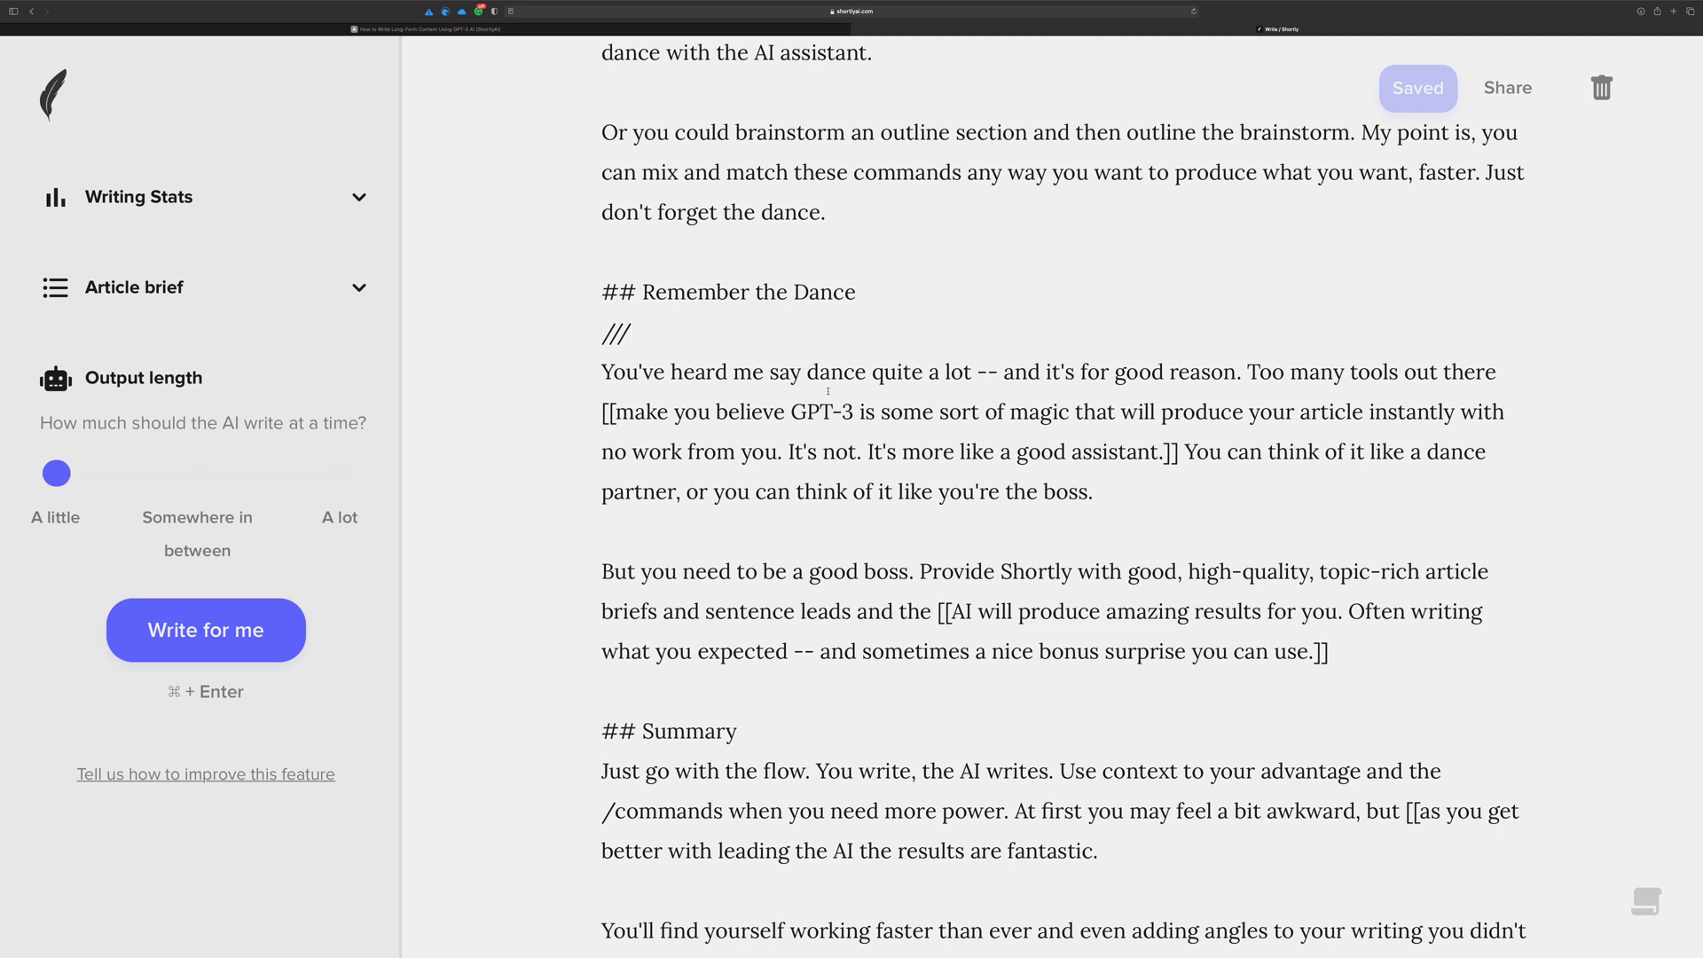
pyautogui.moveTo(1163, 452); pyautogui.dragTo(622, 402)
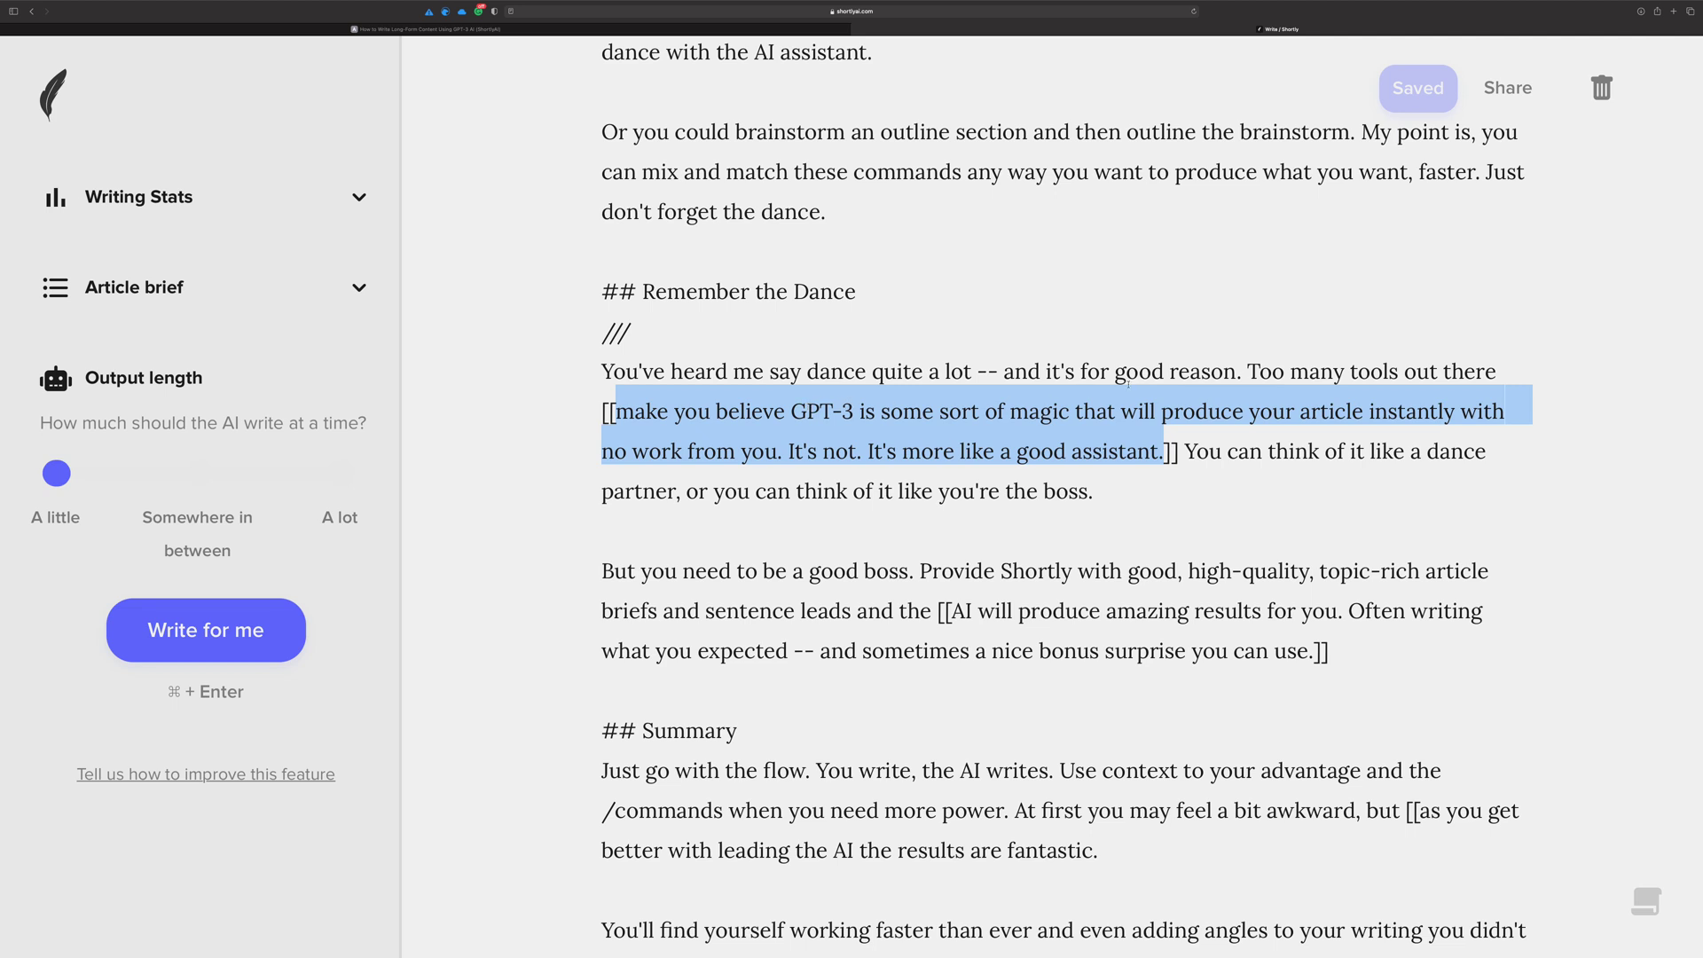
# Step: Highlight the closing words "It's more like a good assistant" within the bracketed "Remember the Dance" passage, then clear the highlight
pyautogui.click(1352, 411)
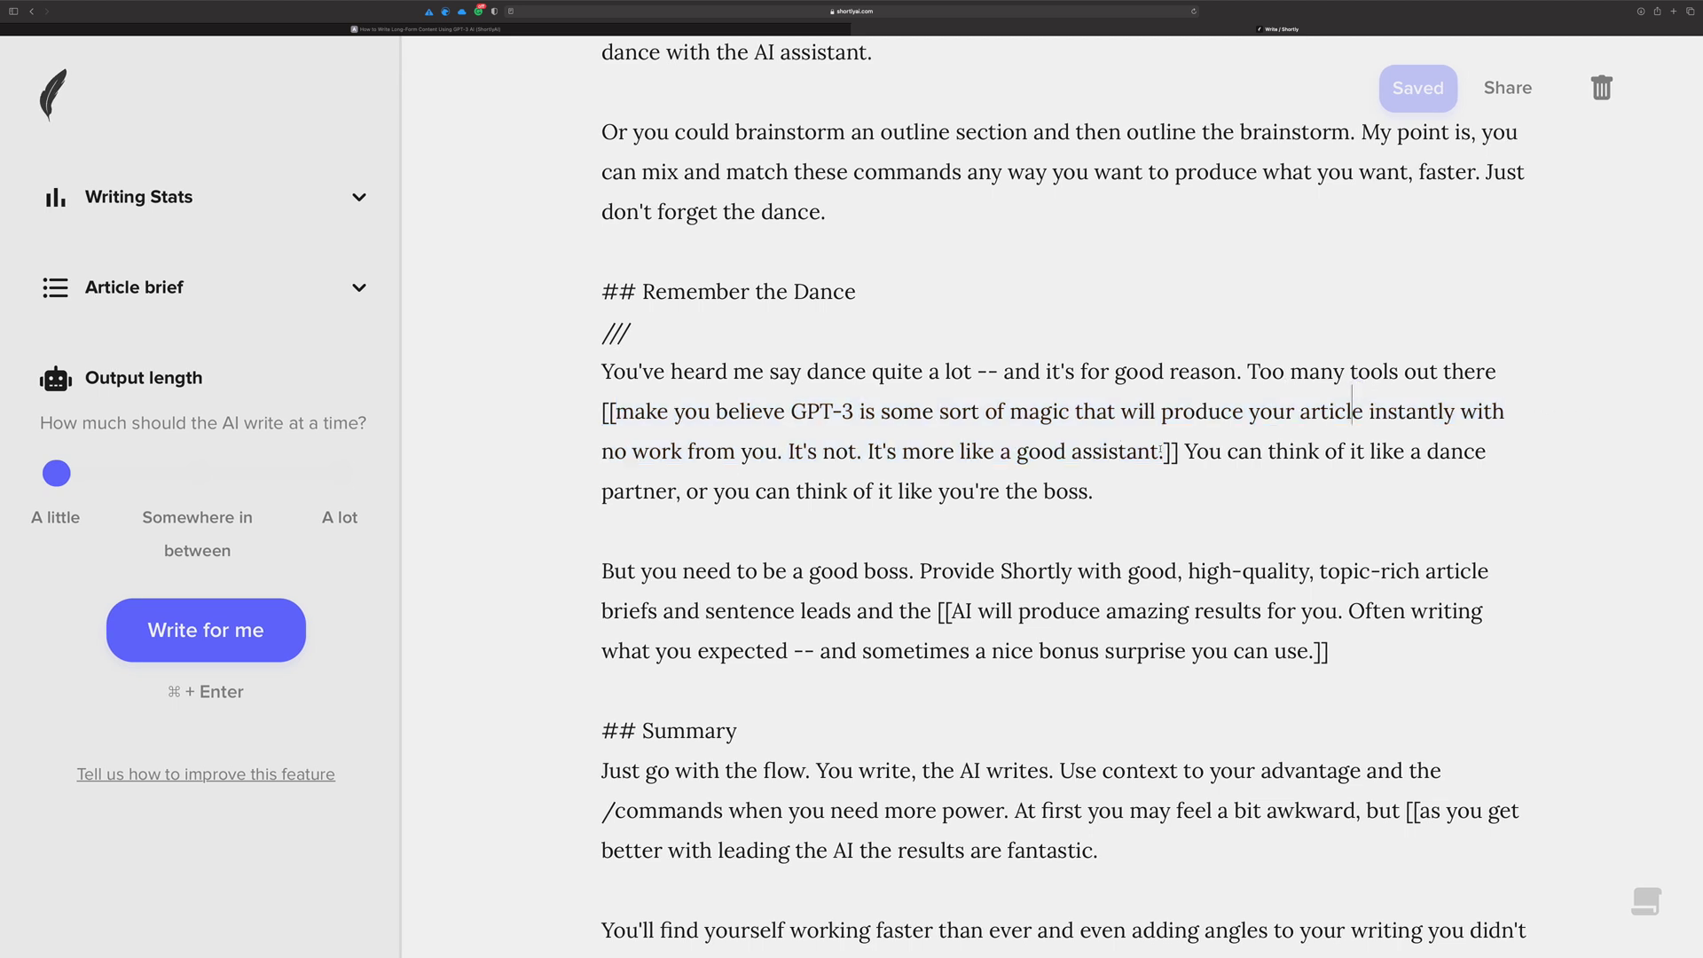
pyautogui.moveTo(1161, 450); pyautogui.dragTo(870, 447)
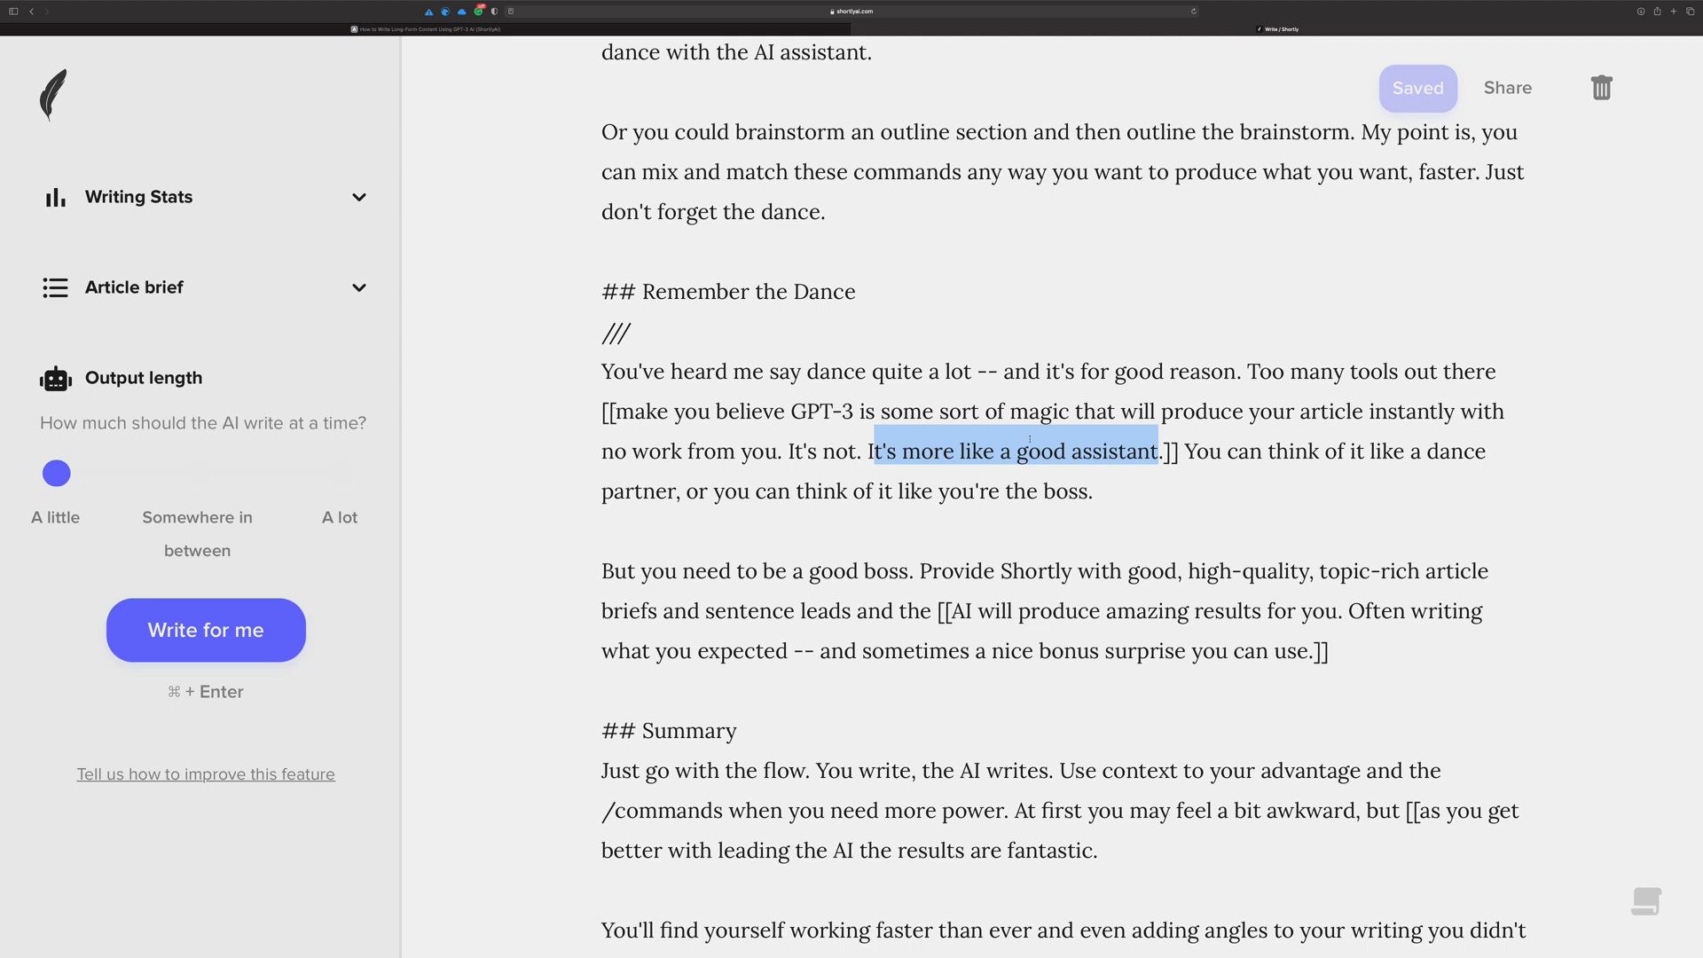
pyautogui.click(1186, 449)
# Step: Shorten the sentence "Keep the narrative thread throughout your article, don't let the AI lead you astray too much." in the Summary using the AI
pyautogui.scroll(-2, 1045, 459)
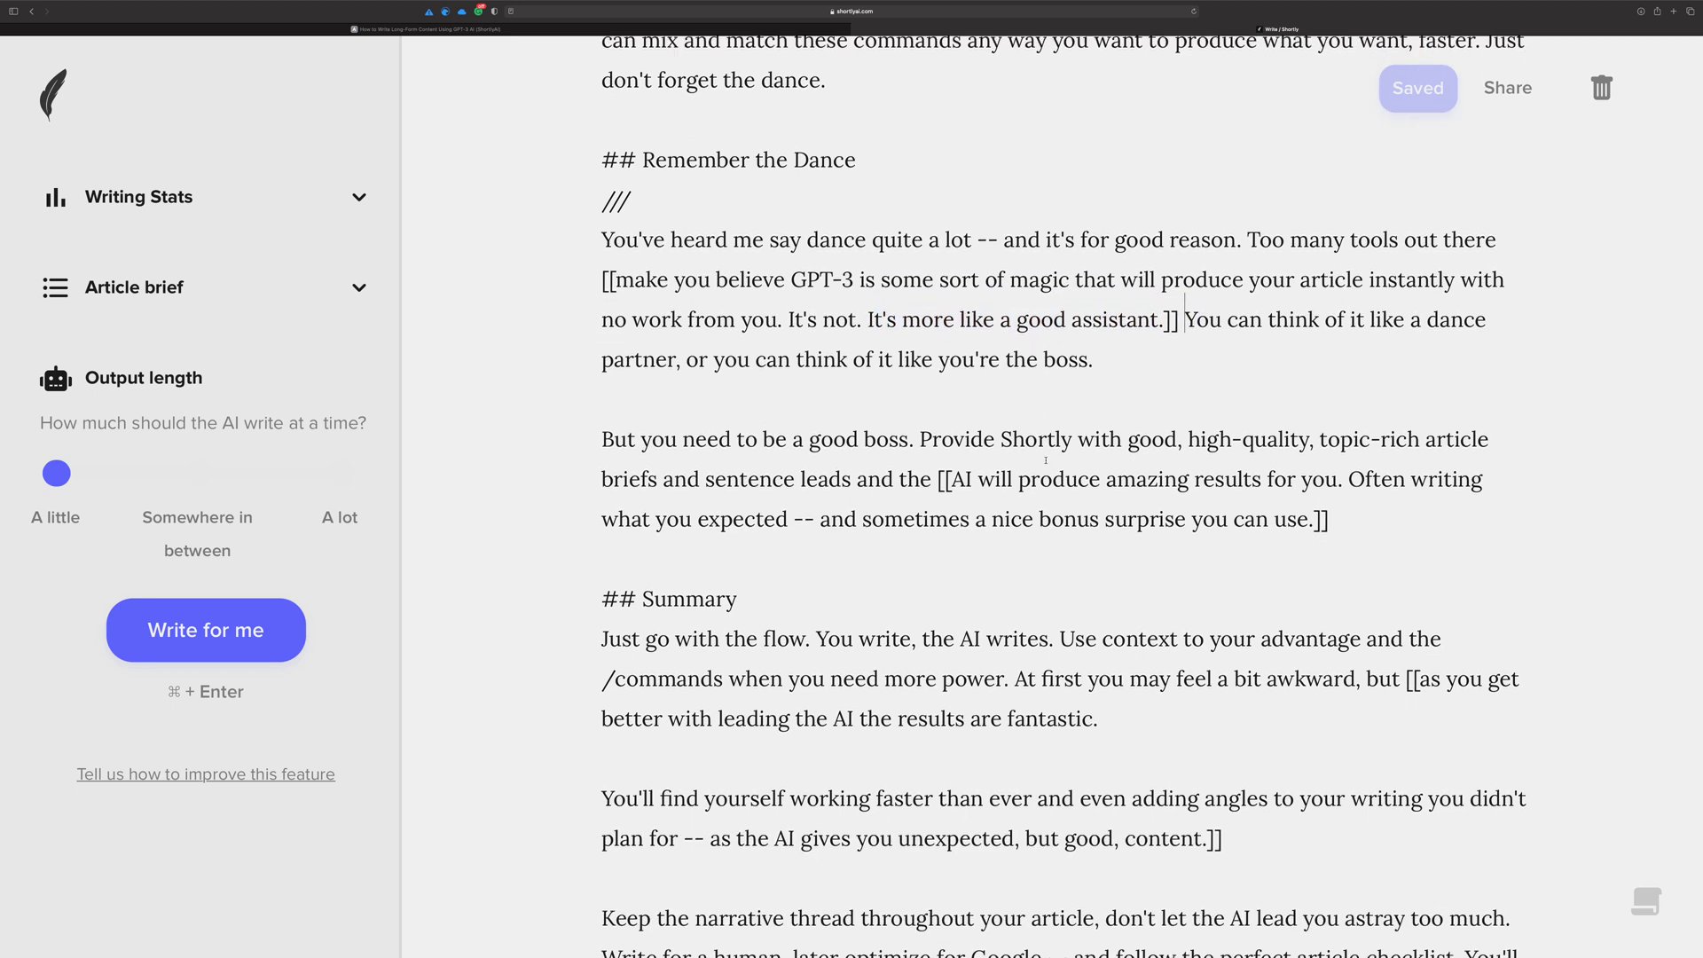
pyautogui.scroll(-2, 1046, 459)
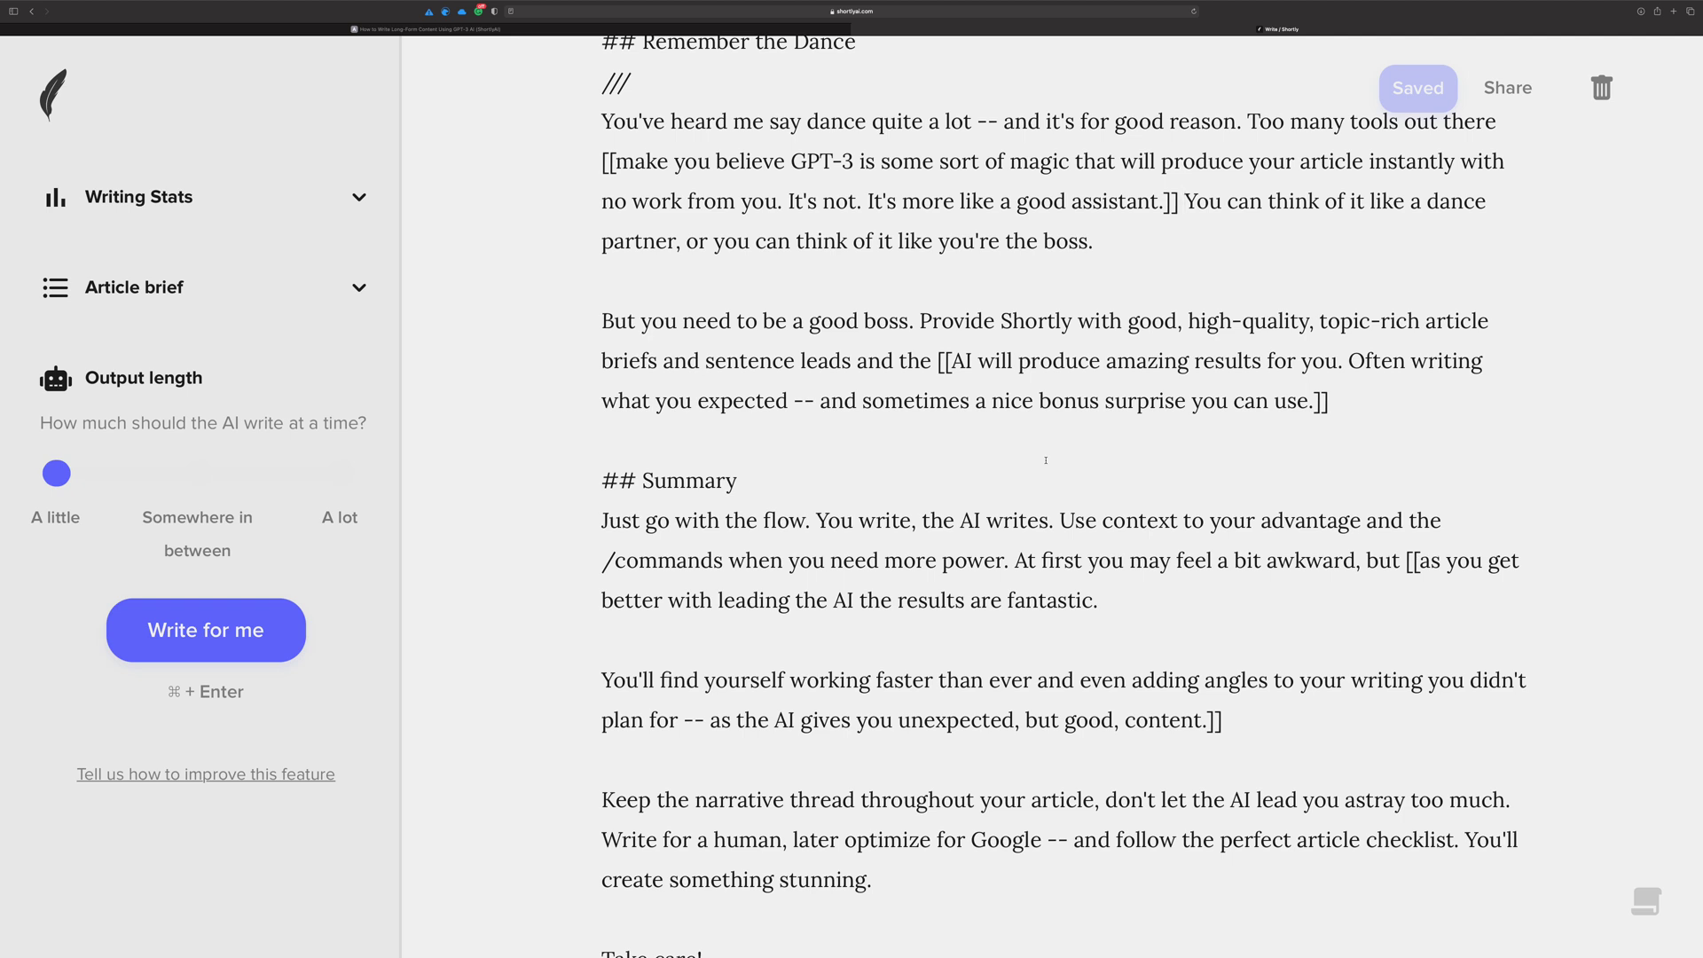
pyautogui.scroll(-5, 1046, 459)
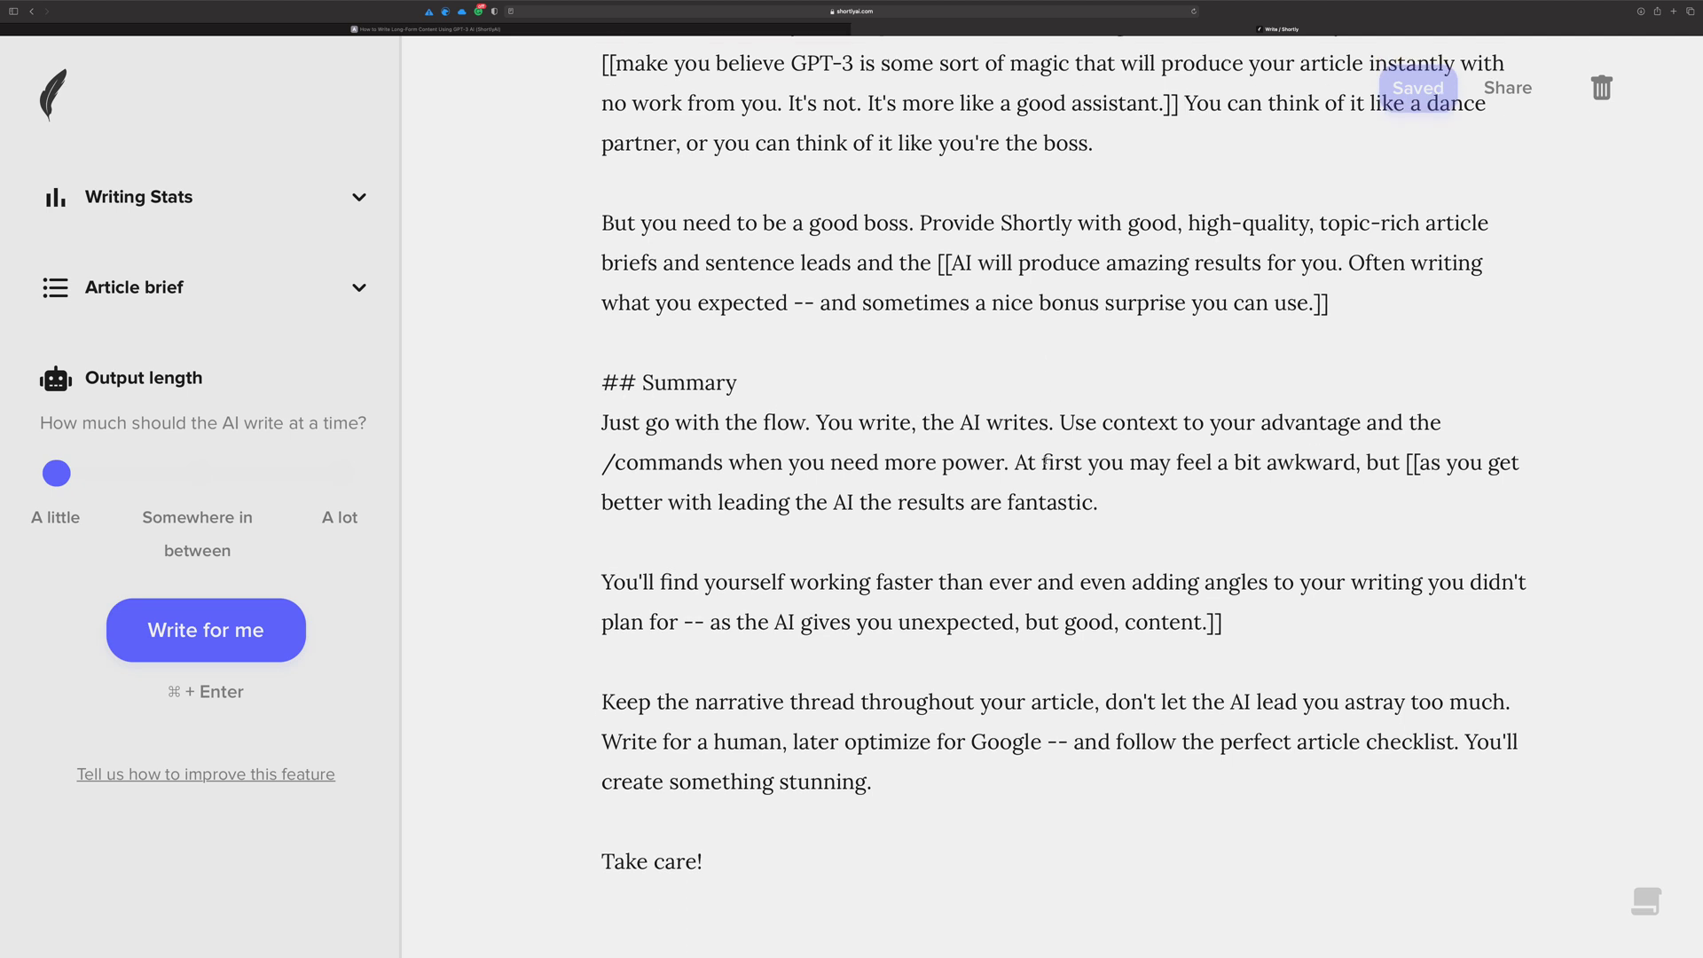
pyautogui.scroll(2, 1046, 460)
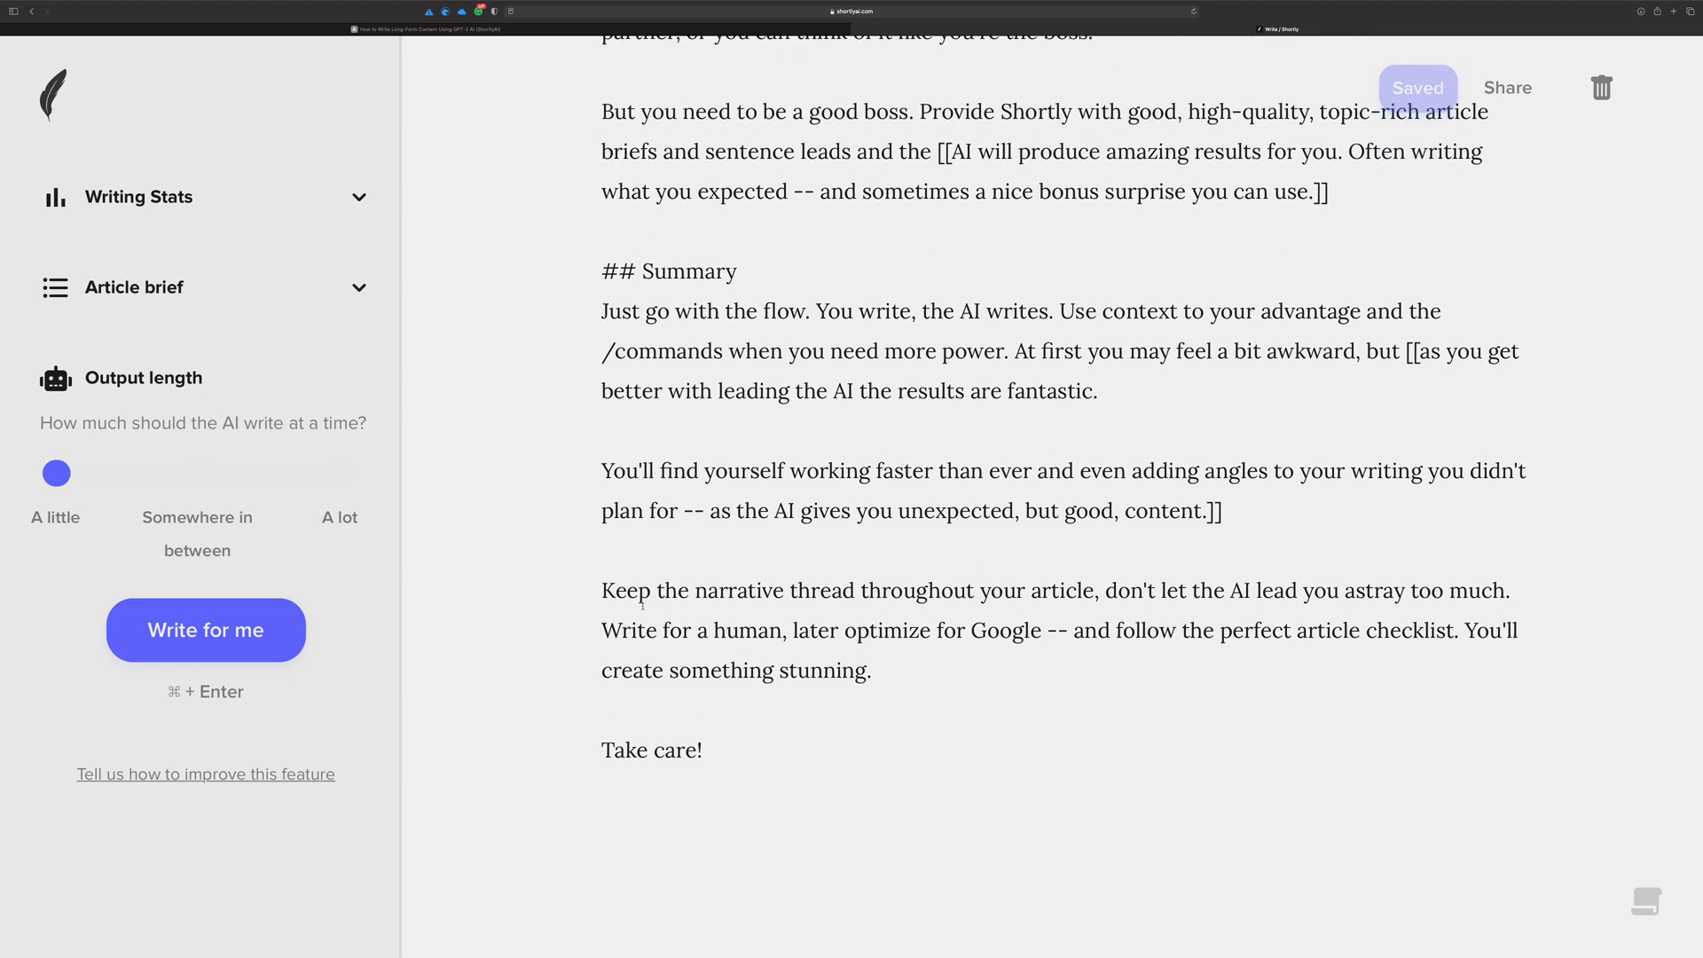
pyautogui.moveTo(603, 588); pyautogui.dragTo(1534, 590)
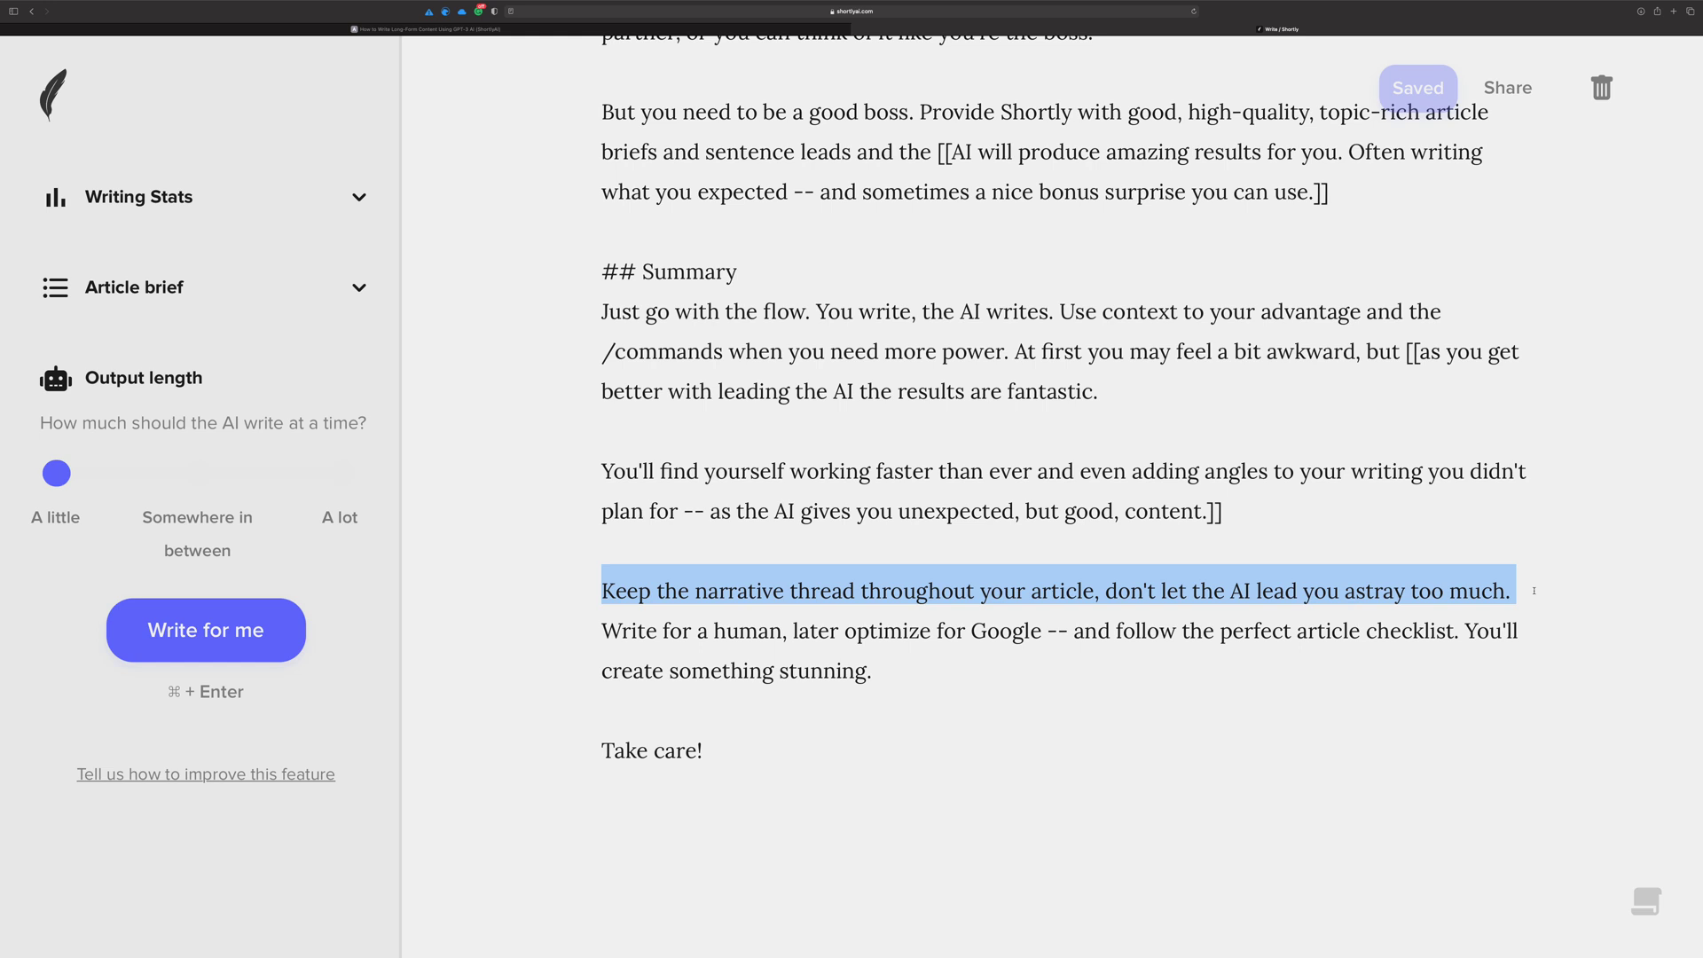
pyautogui.press('super+shift+s')
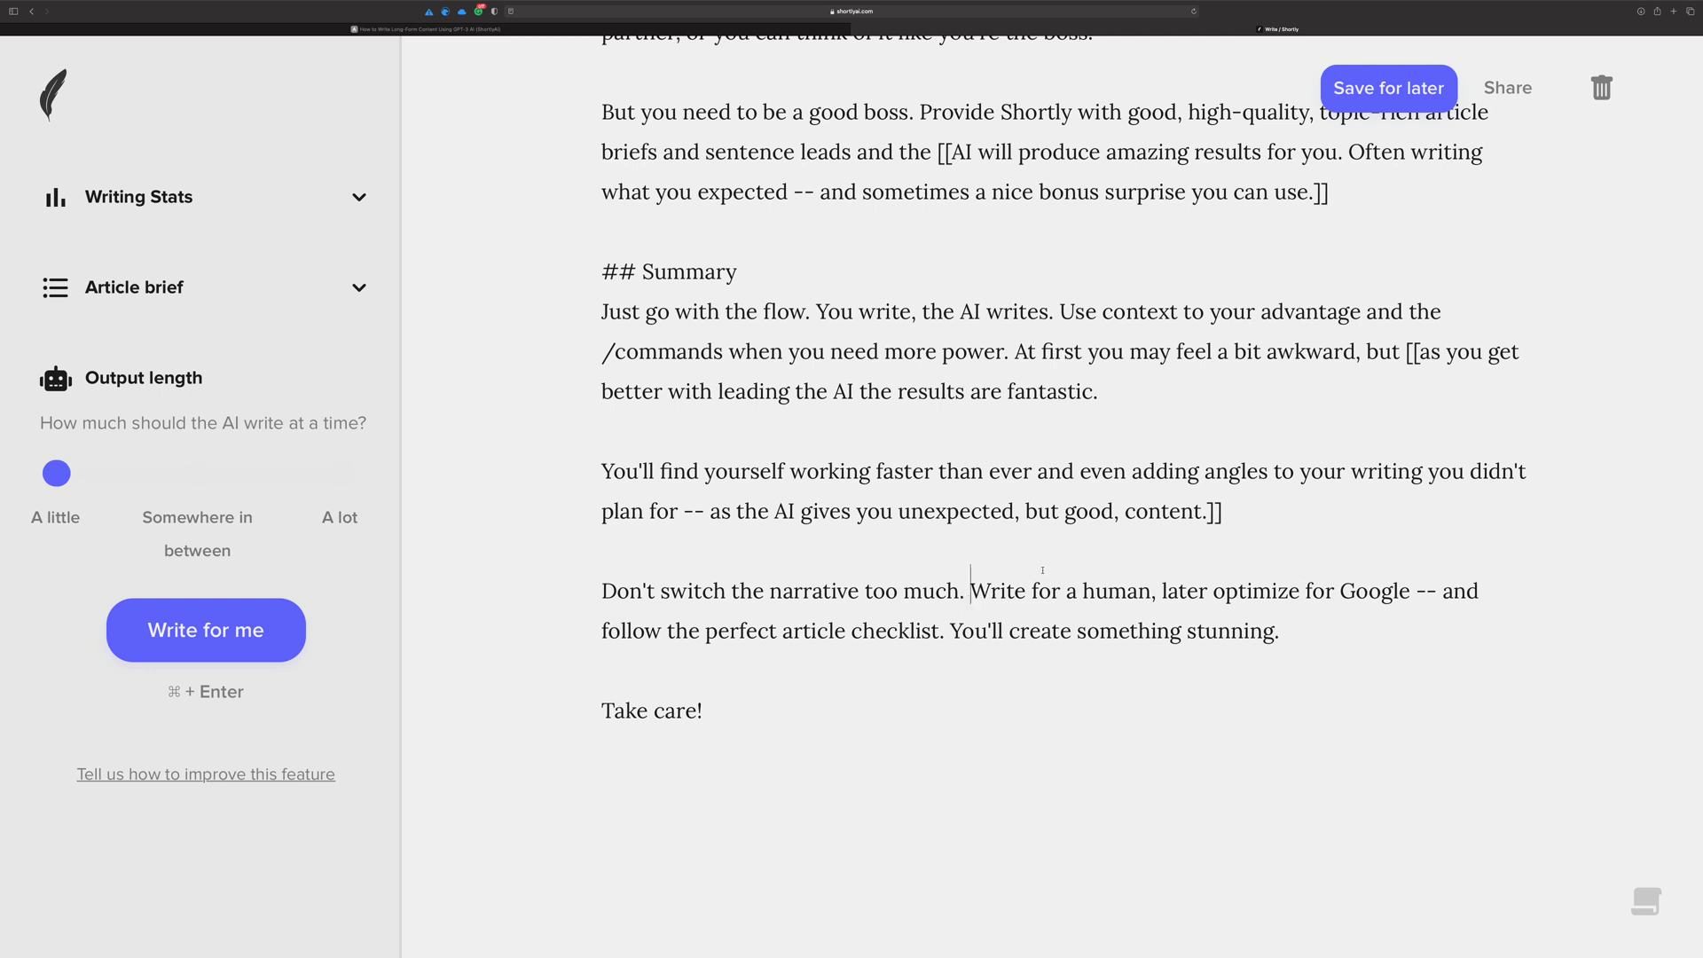
# Step: Expand "Write for a human" in the last Summary paragraph with the AI, and replace the stray punctuation after "your loyal reader" with "--"
pyautogui.moveTo(972, 590); pyautogui.dragTo(1150, 581)
pyautogui.press('super+shift+e')
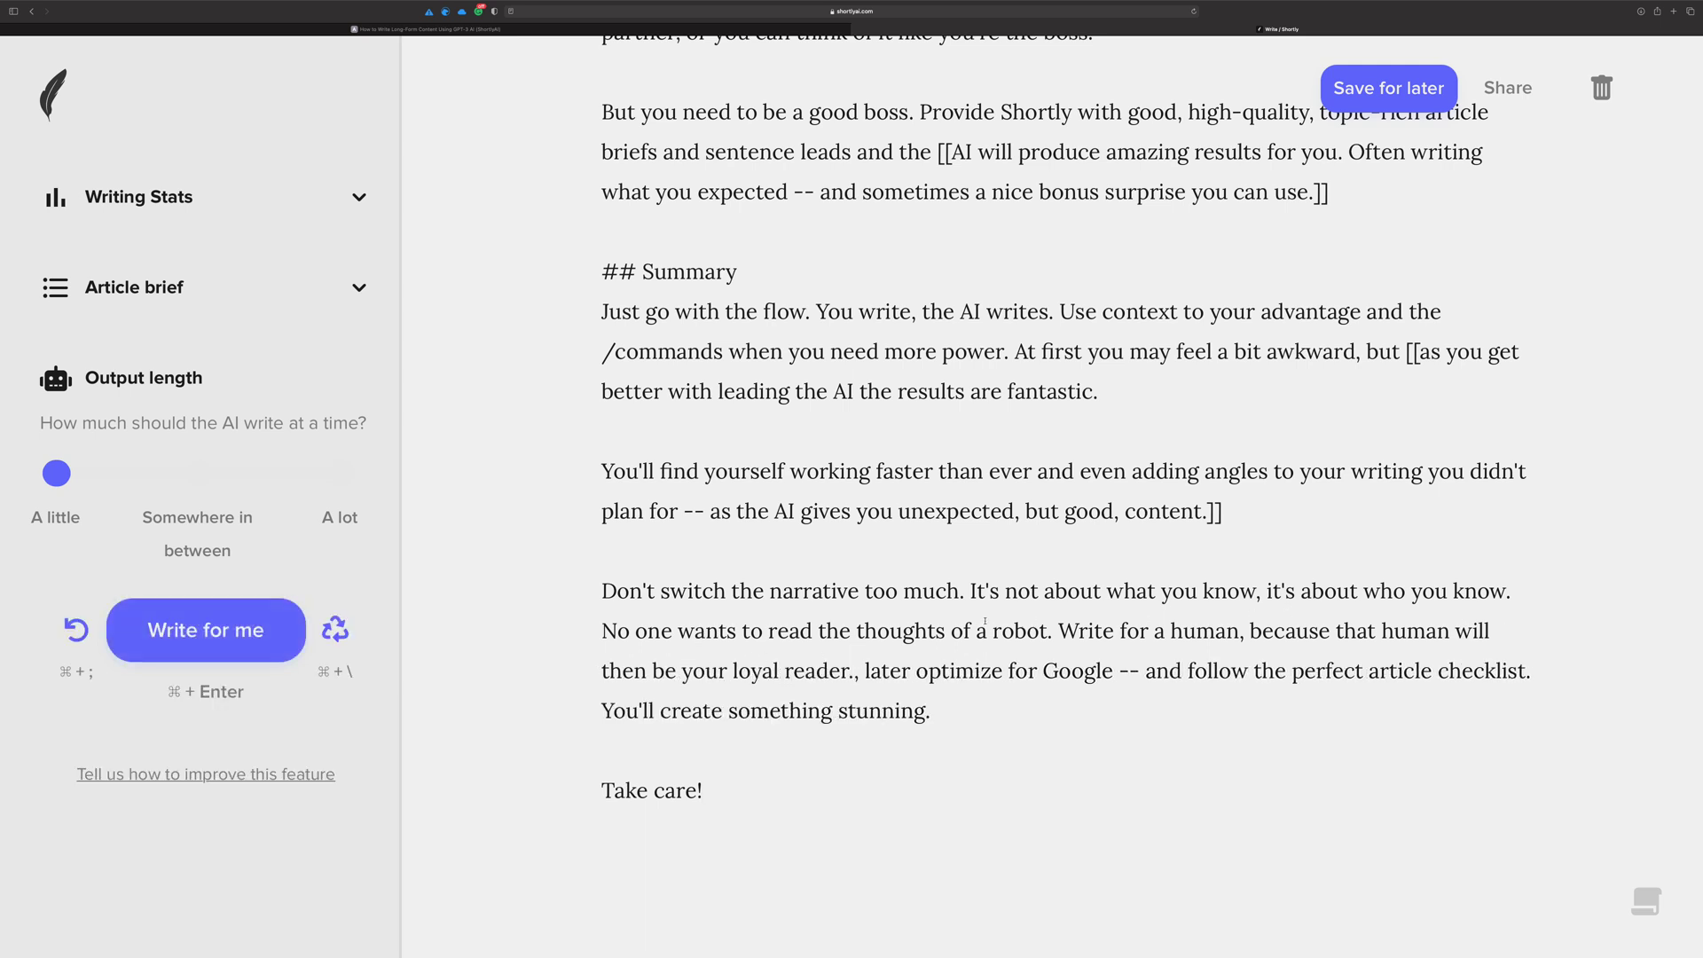
pyautogui.click(855, 671)
pyautogui.press('BackSpace')
pyautogui.press('BackSpace')
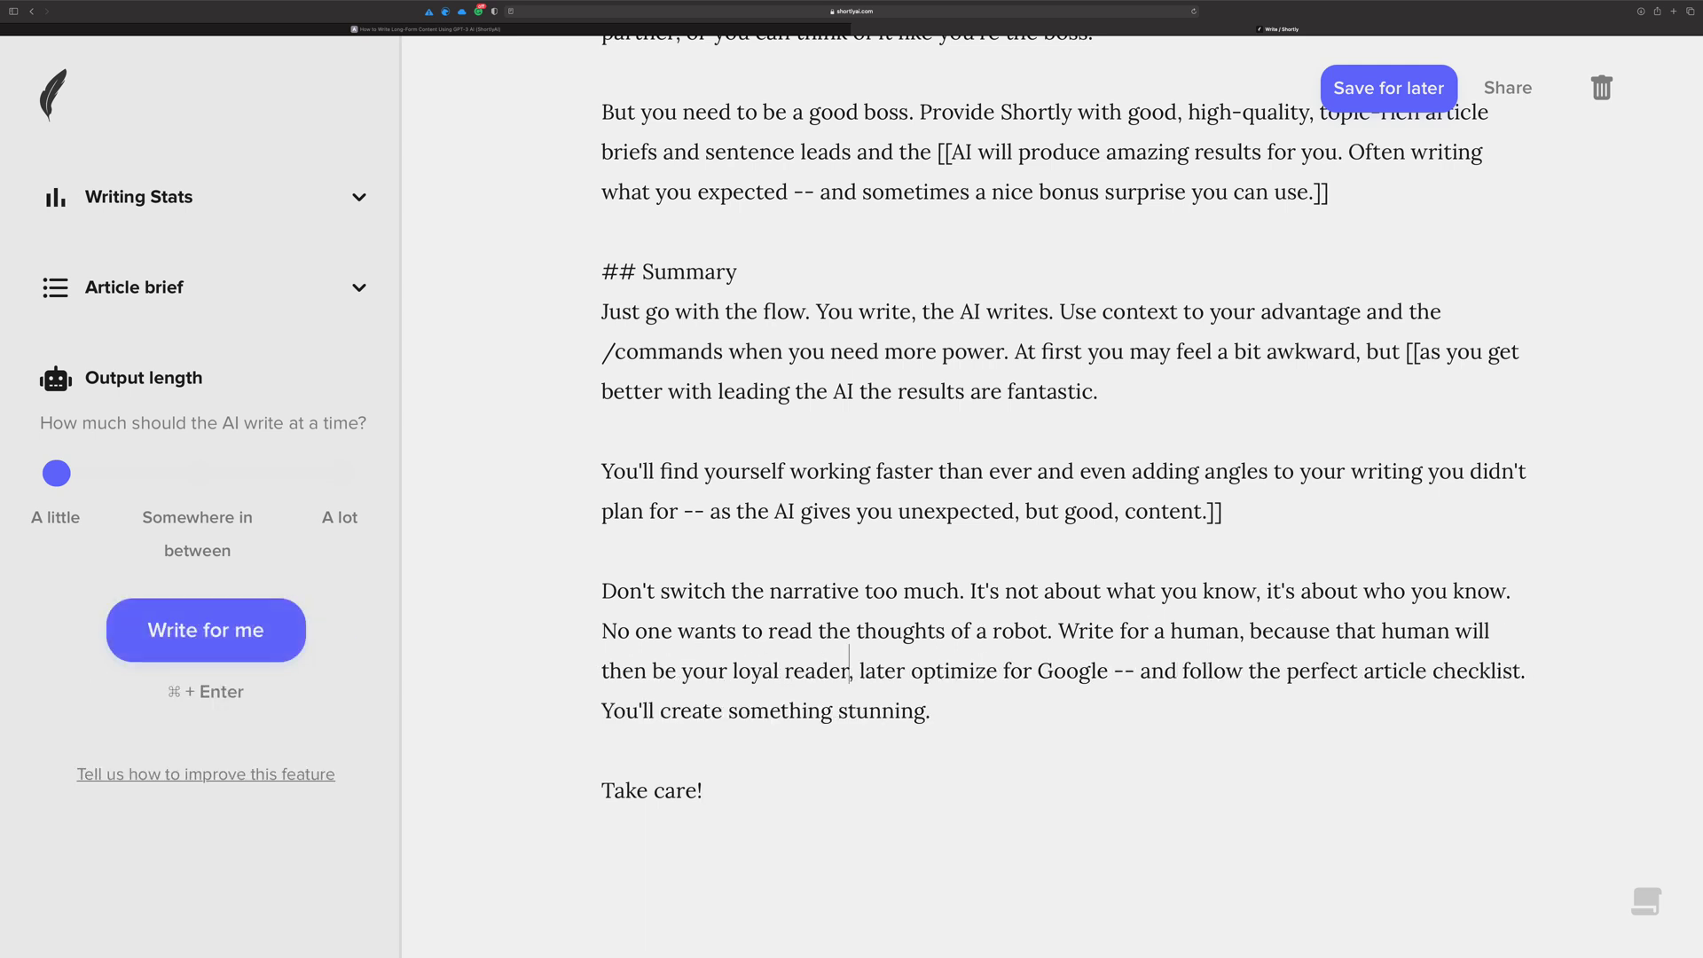
pyautogui.write('--')
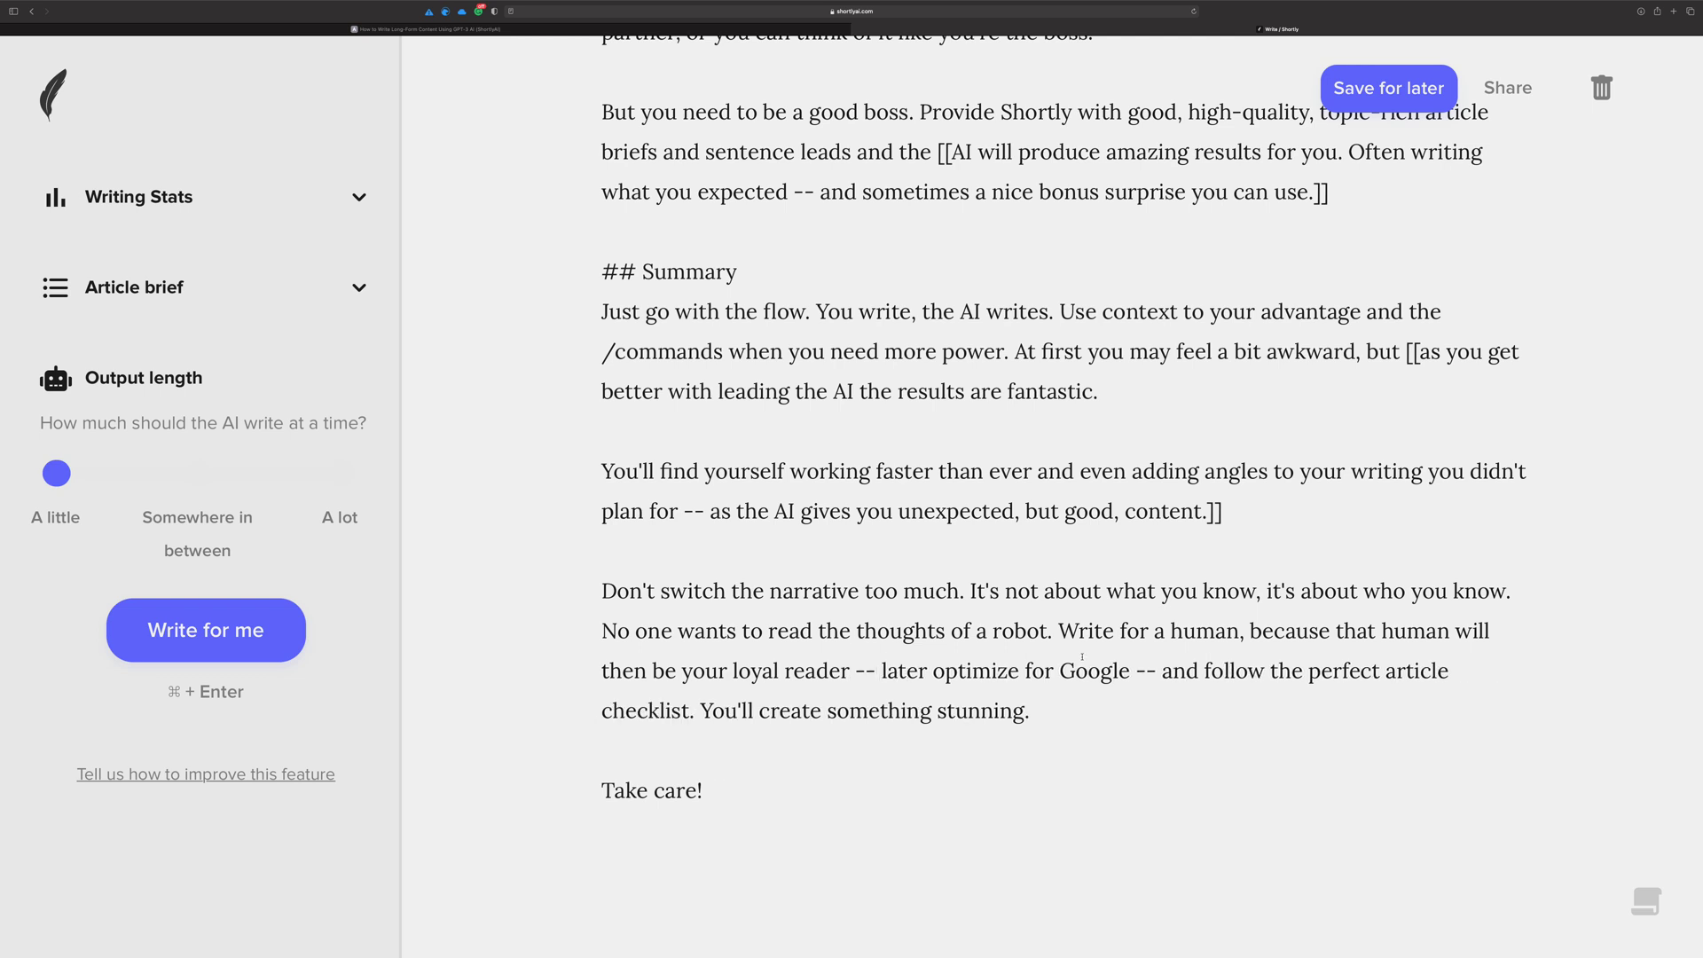
pyautogui.click(1003, 657)
# Step: Look back over the draft from the Summary through the /Commands sections up to the article title and introduction
pyautogui.scroll(-2, 968, 653)
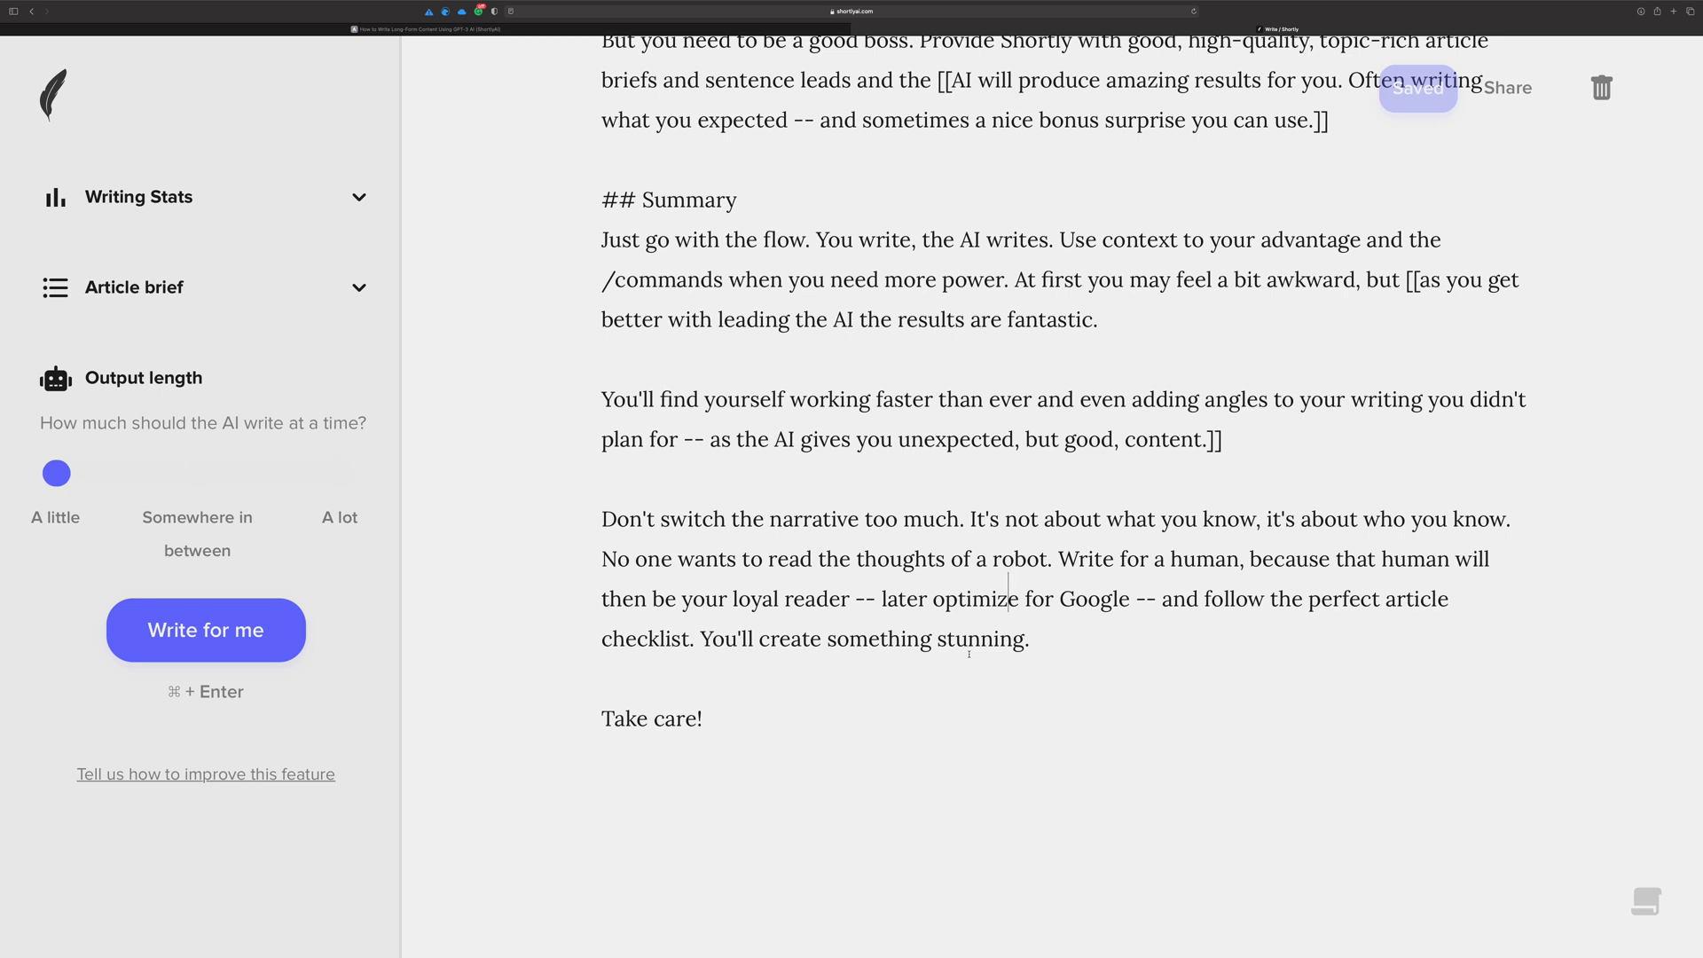
pyautogui.scroll(15, 970, 654)
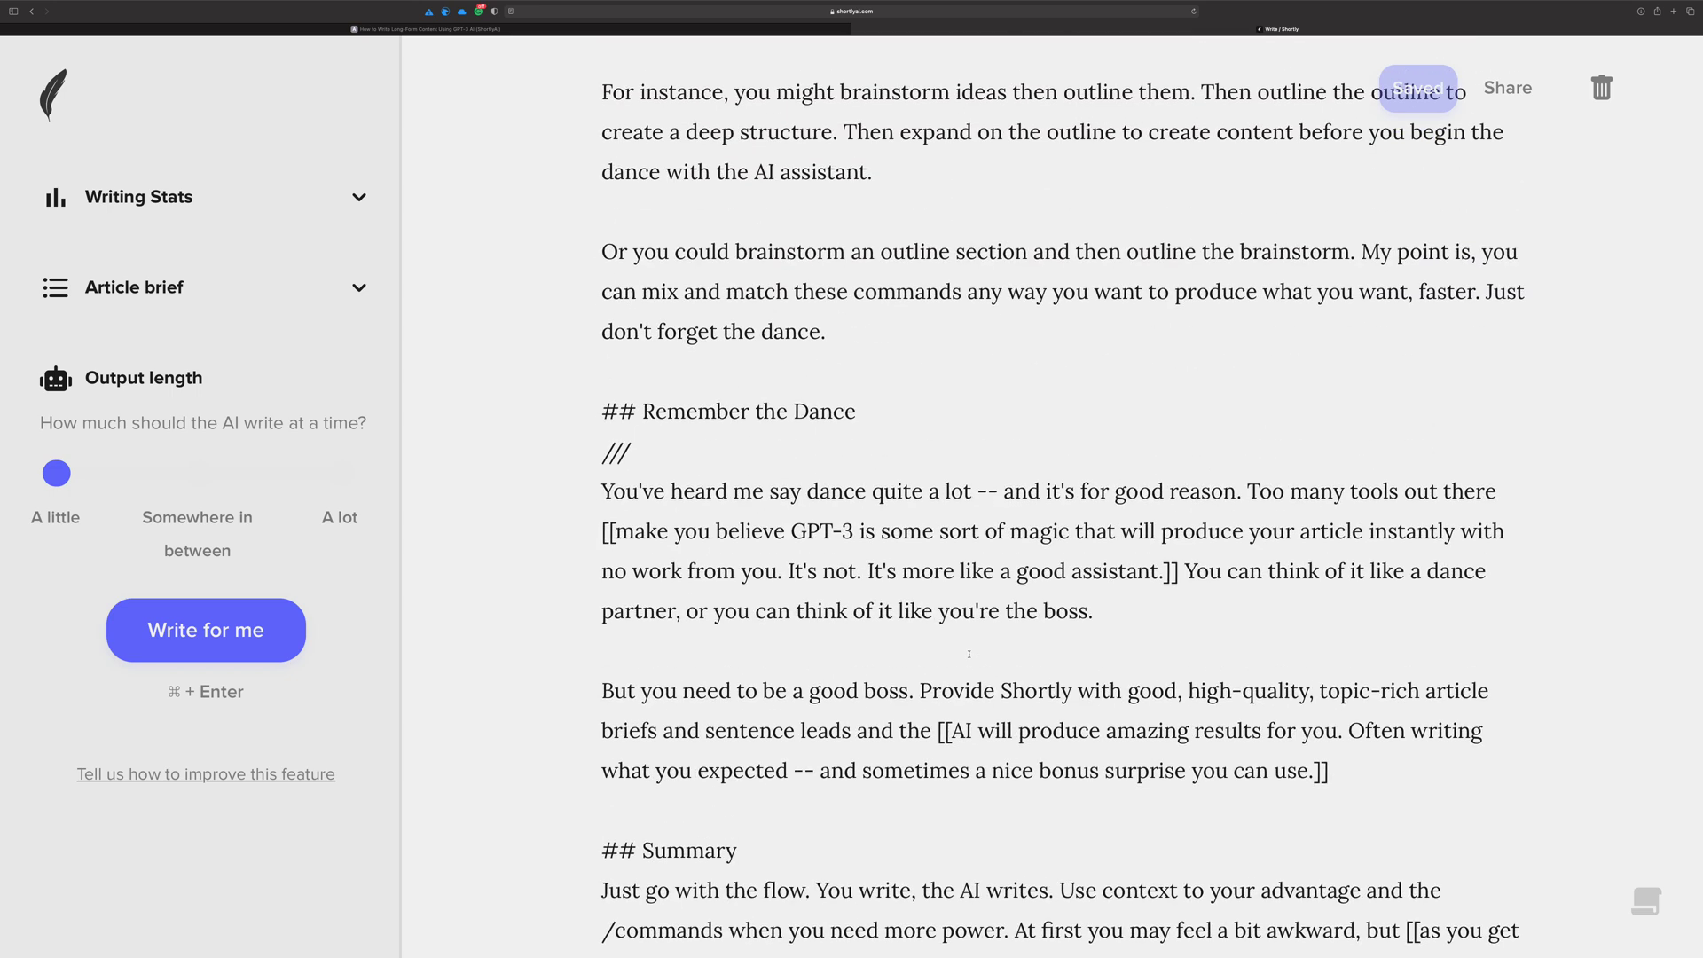
pyautogui.scroll(3, 969, 653)
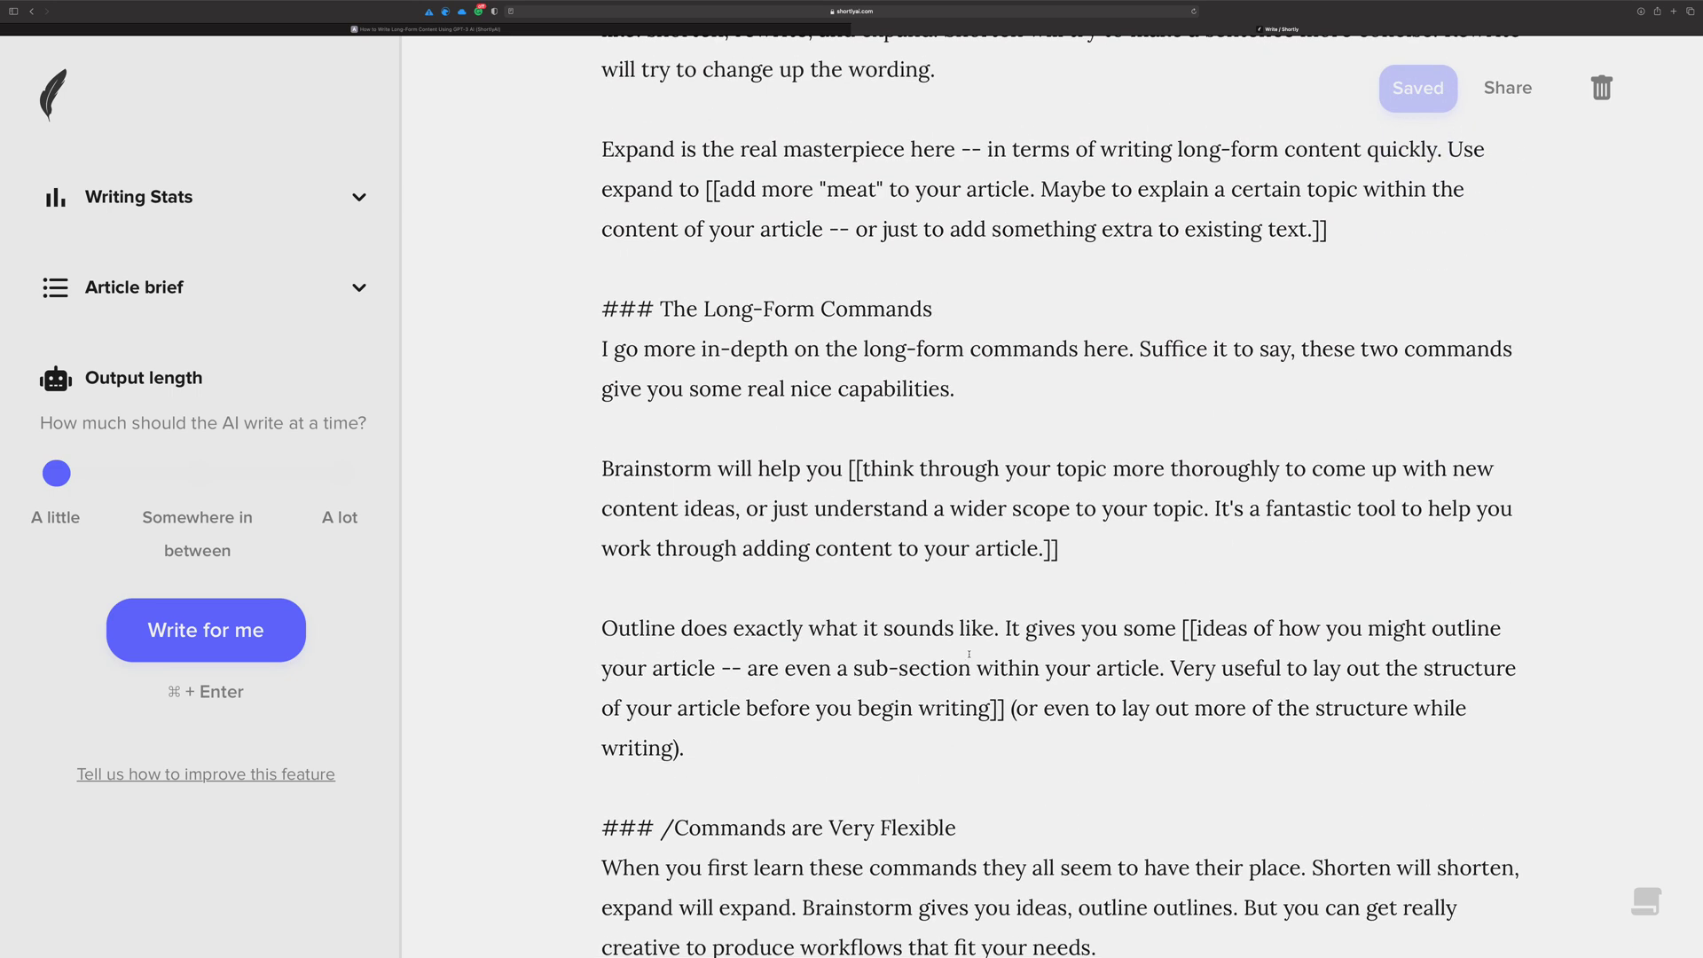
pyautogui.scroll(20, 969, 653)
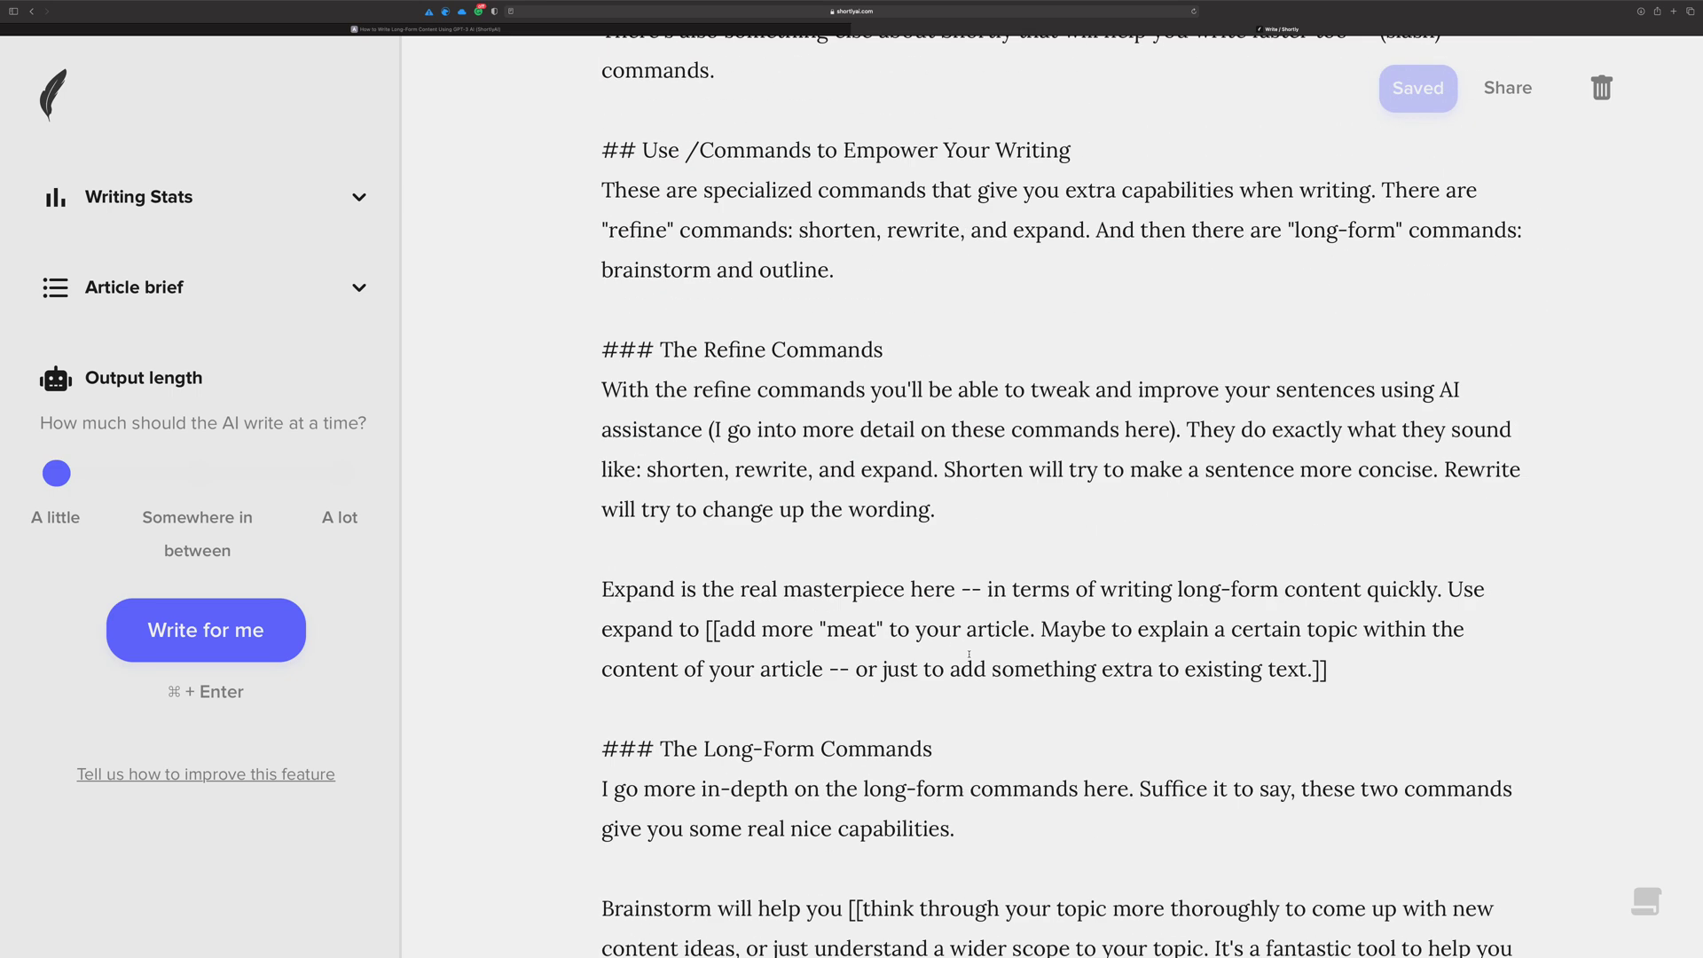
pyautogui.scroll(5, 970, 653)
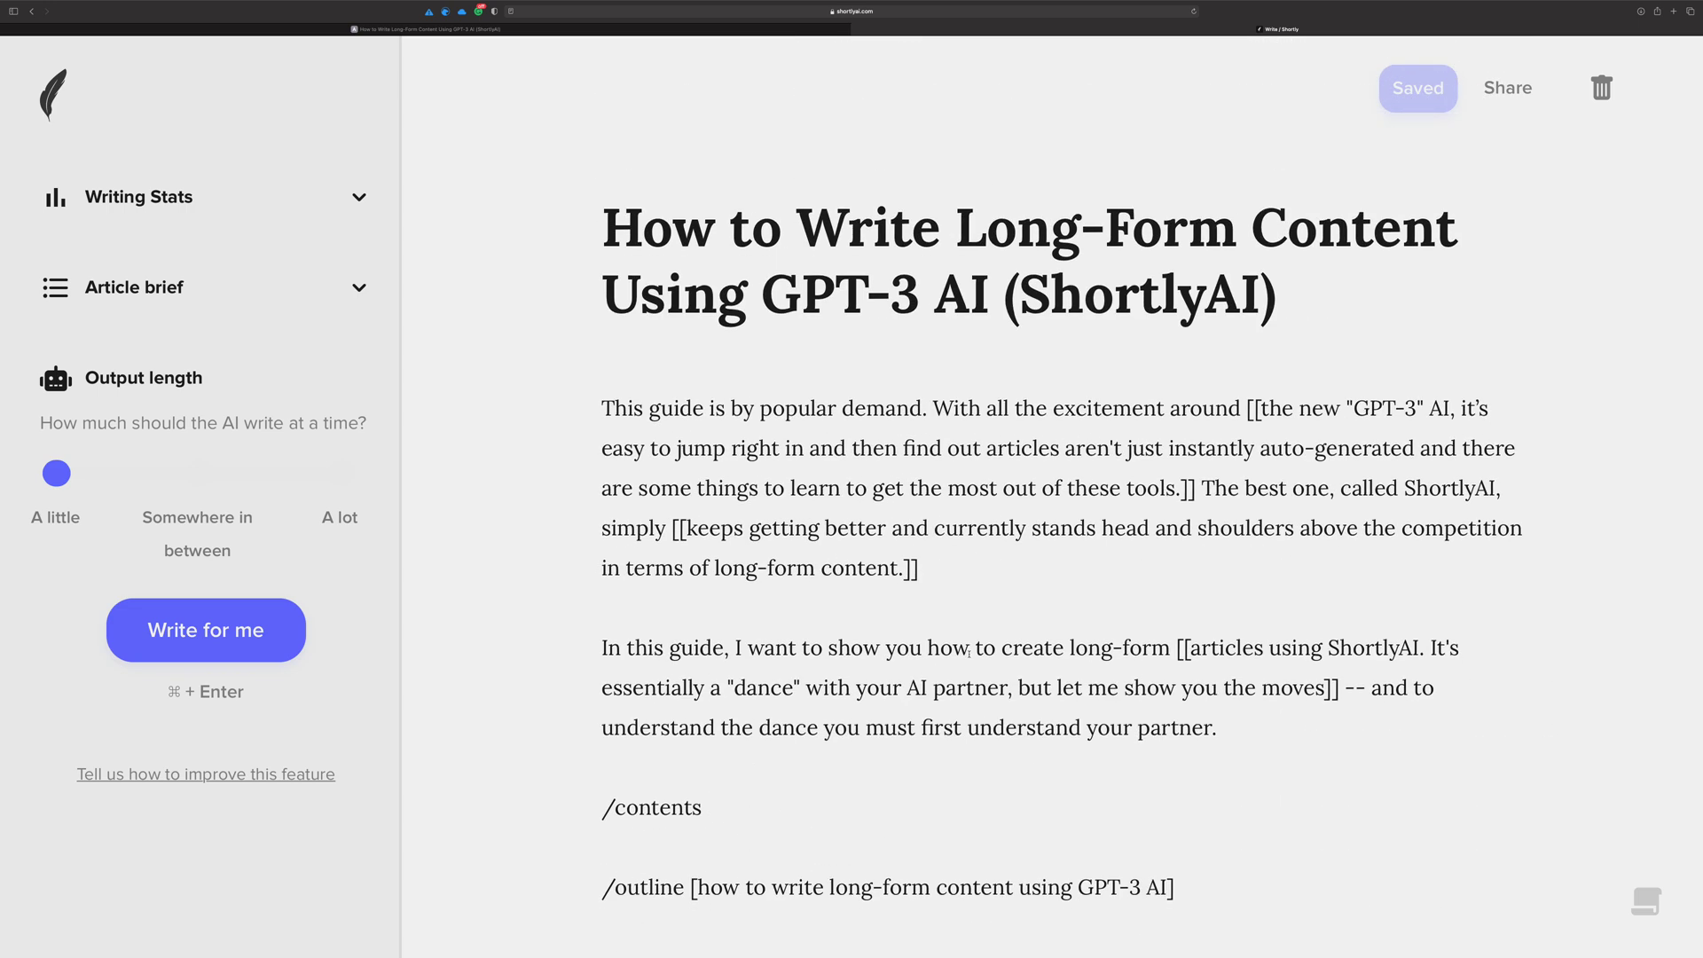